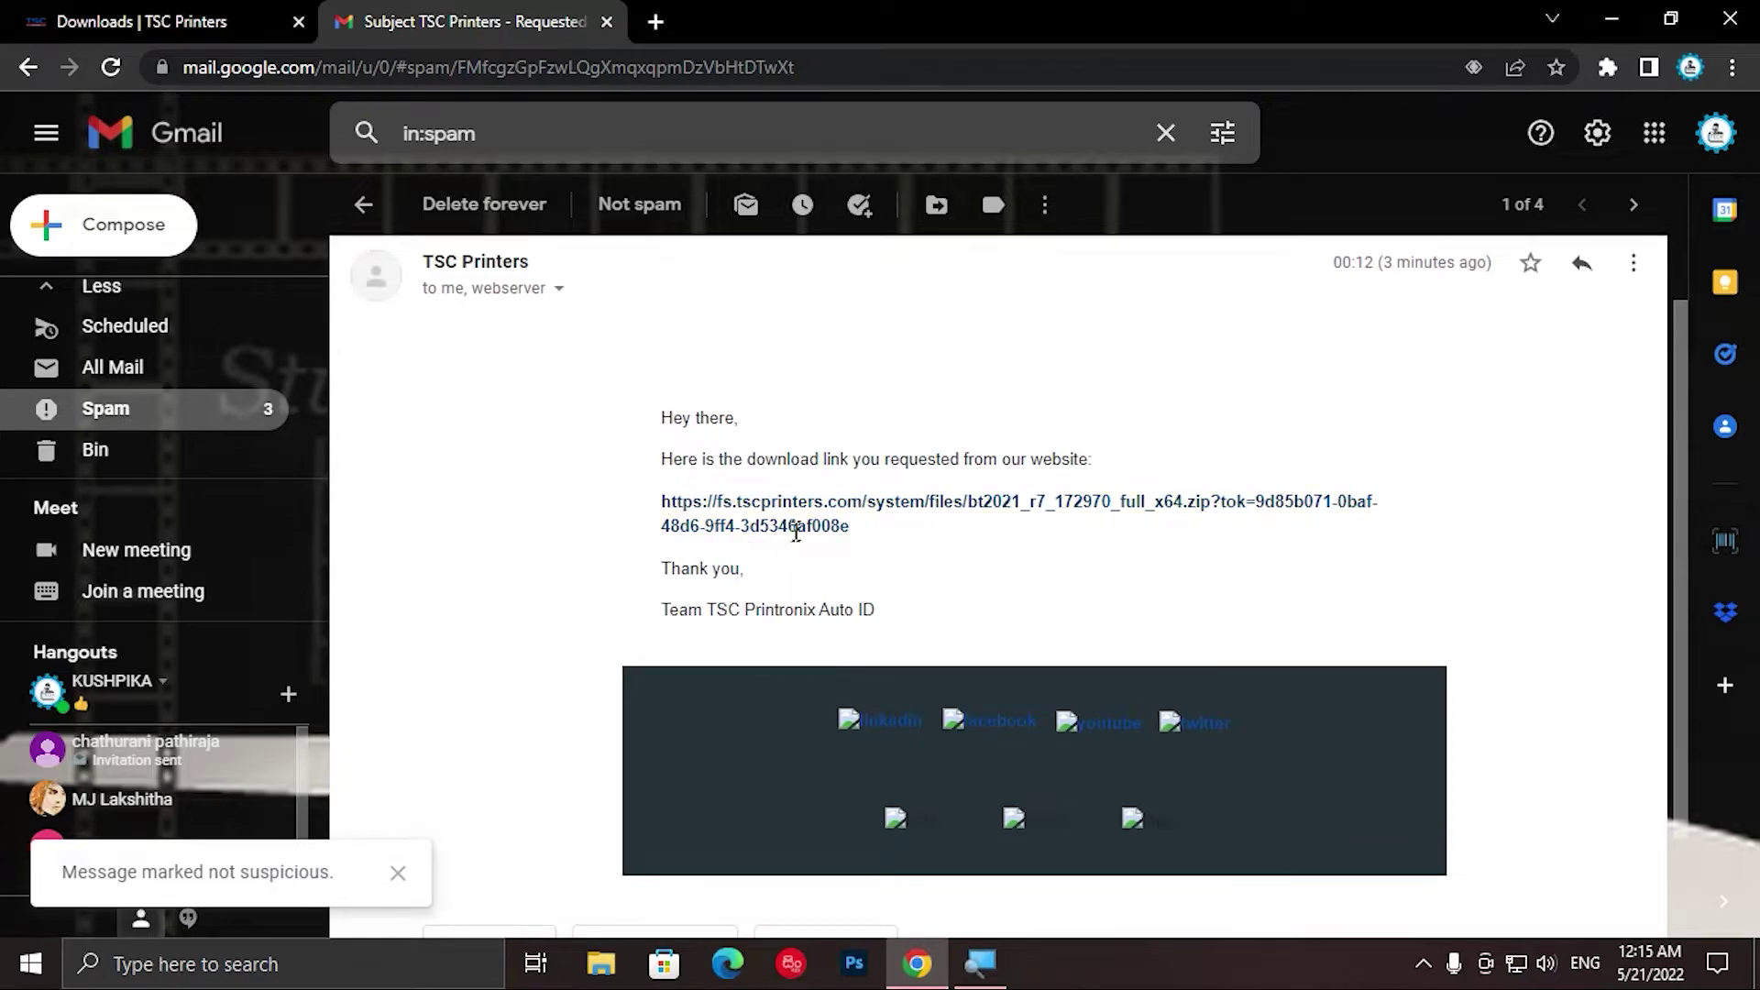
# Step: Open the emailed bt2021_r7_172970_full_x64.zip download link from Gmail in a new tab
pyautogui.scroll(1, 999, 587)
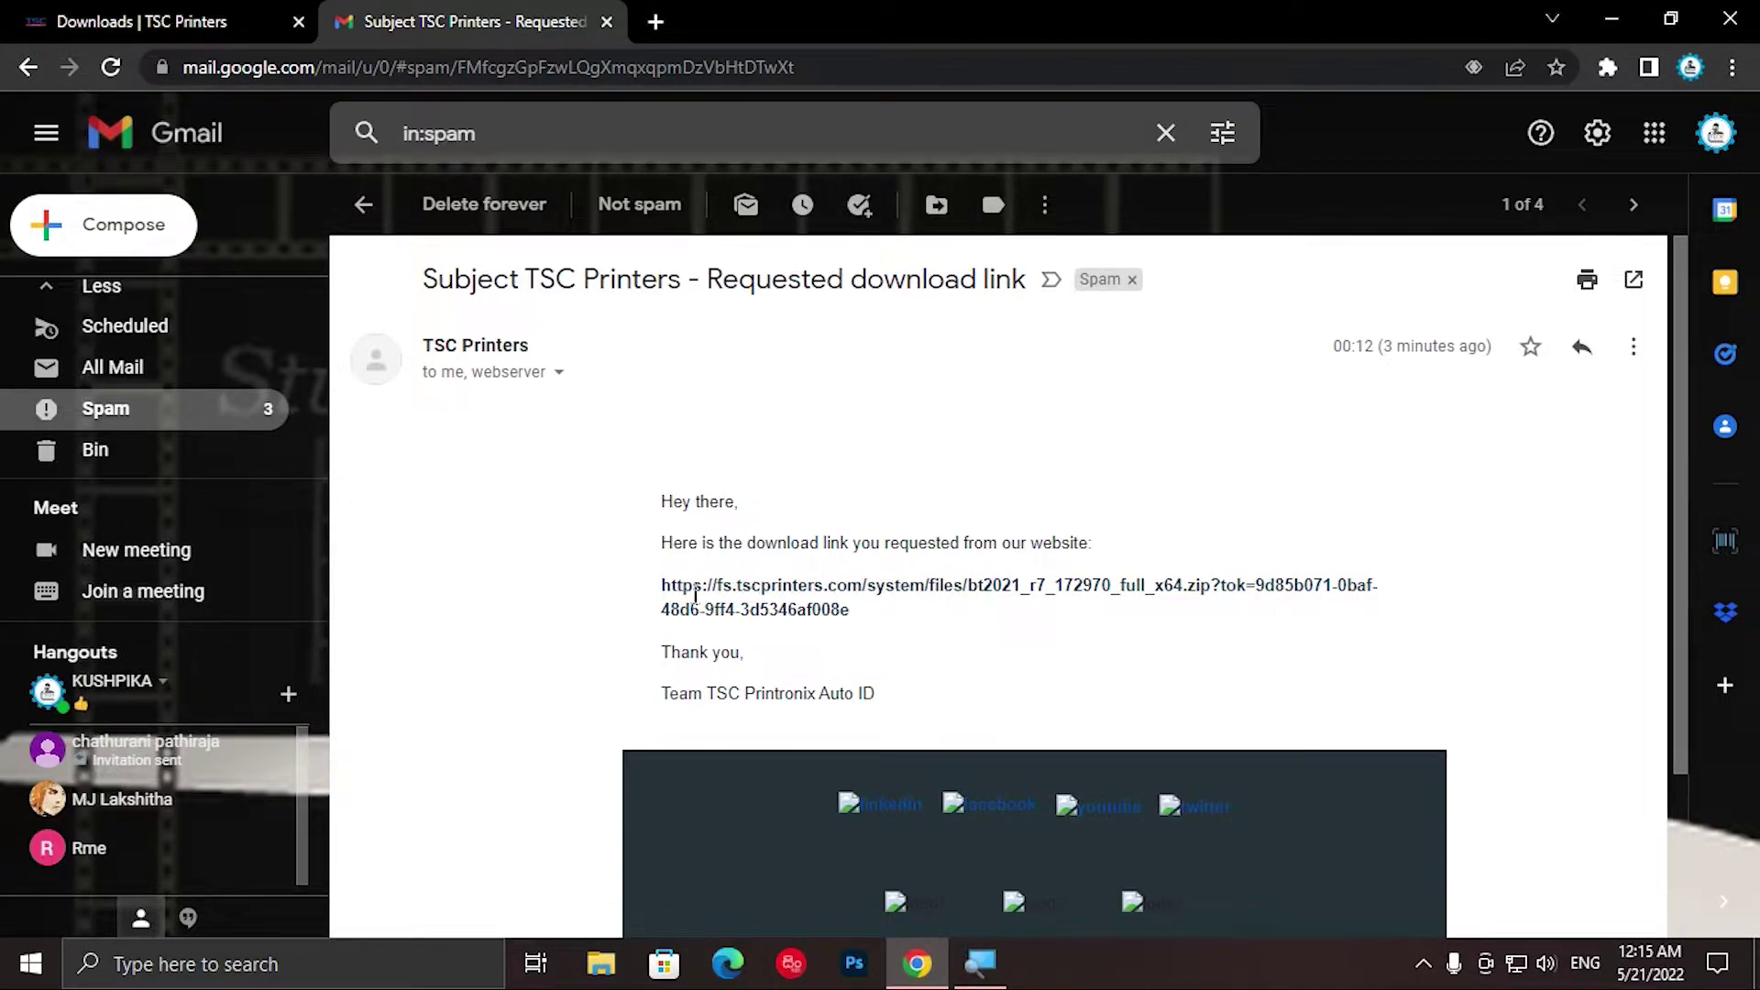
pyautogui.moveTo(668, 587); pyautogui.dragTo(860, 612)
pyautogui.rightClick(812, 609)
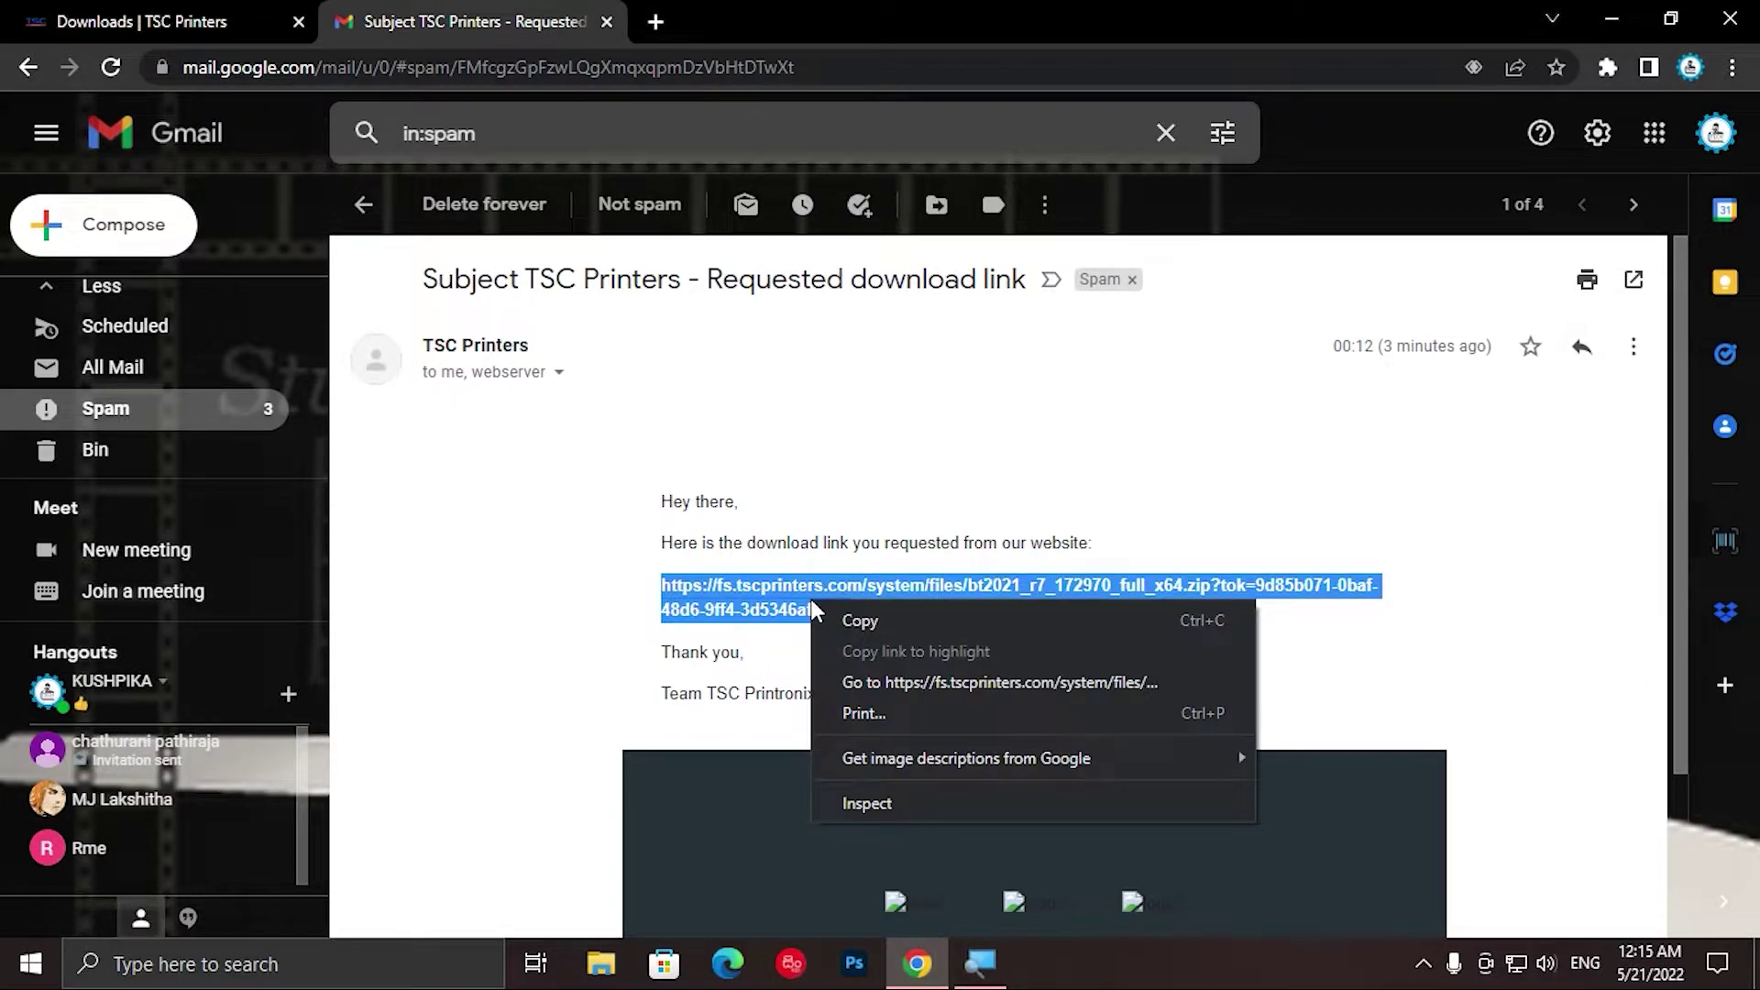
pyautogui.click(876, 694)
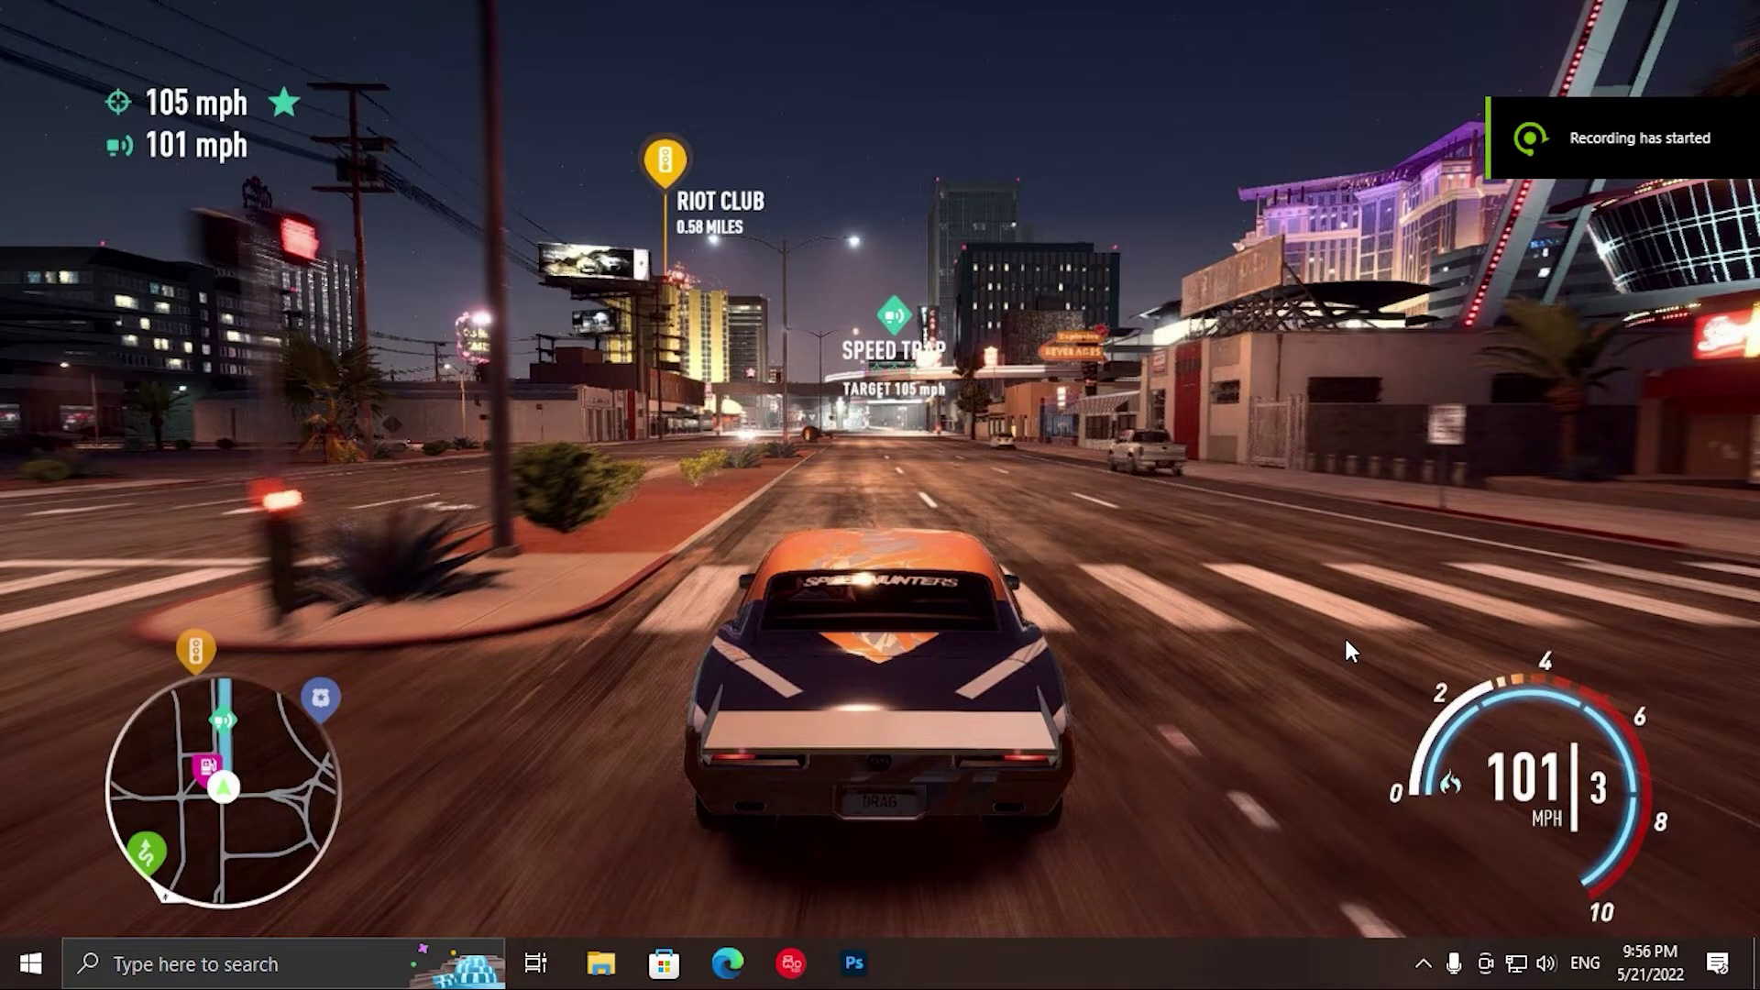
# Step: In Downloads, check the bt2021_r7_172970_full_x64.zip properties, then open the zip
pyautogui.press('super+e')
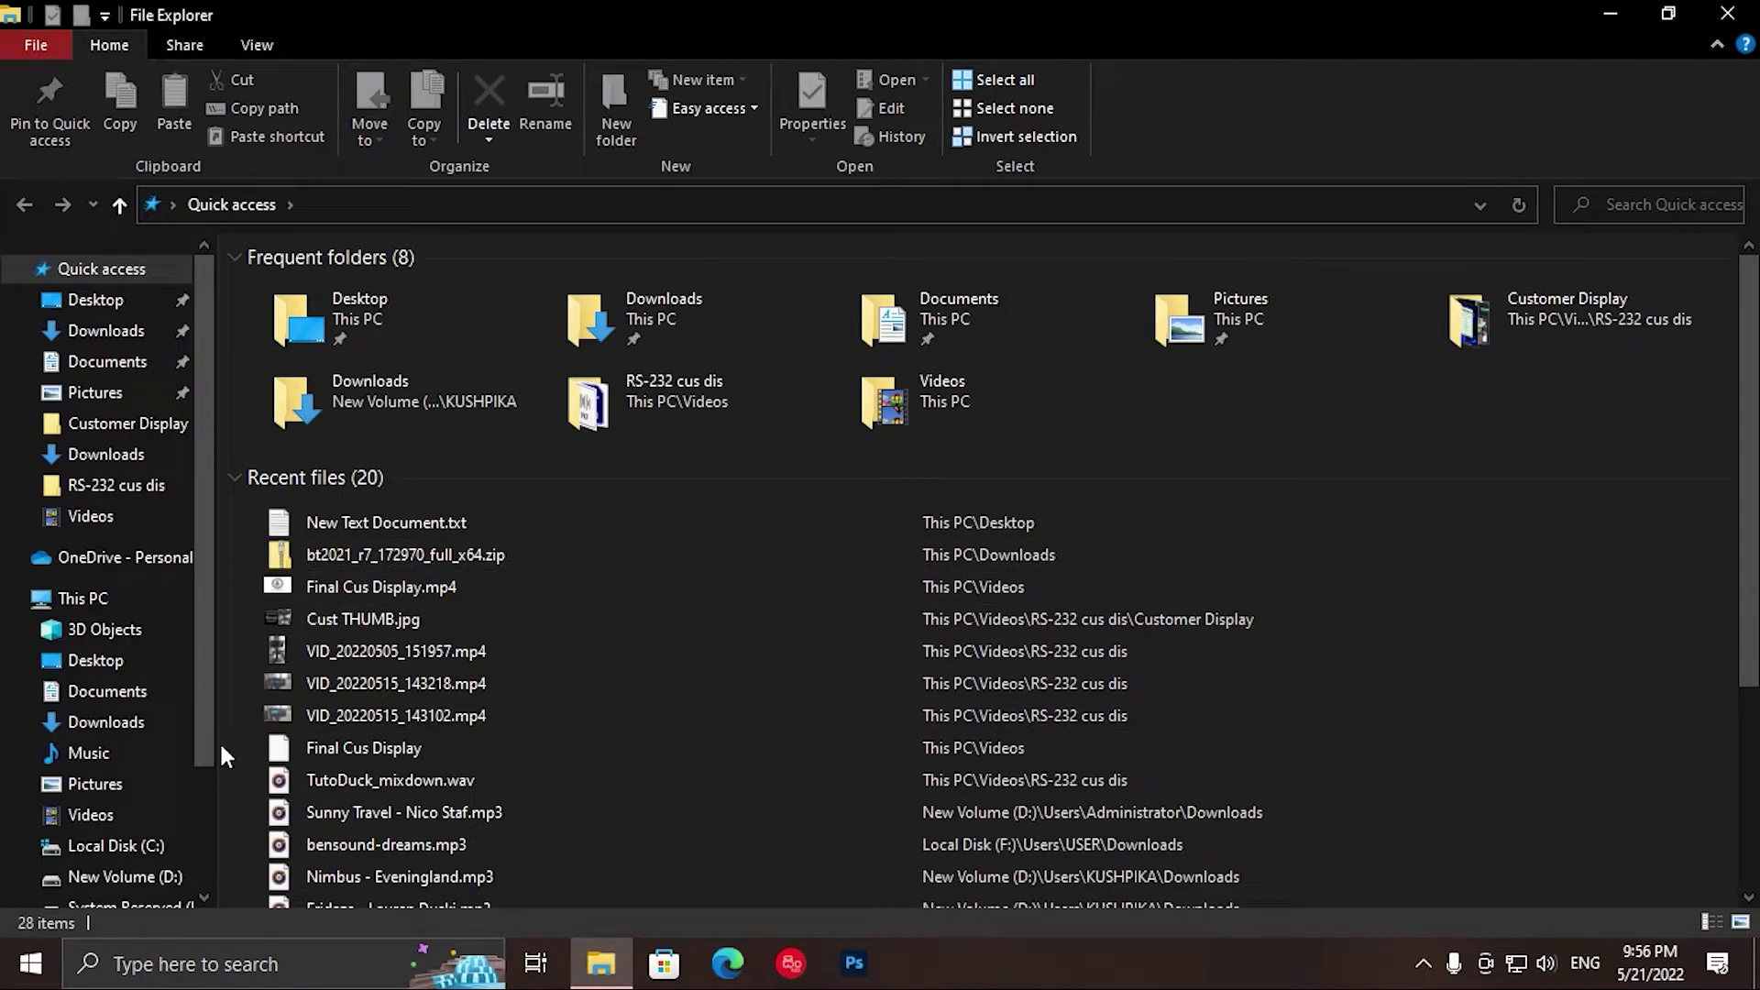
pyautogui.scroll(-1, 211, 761)
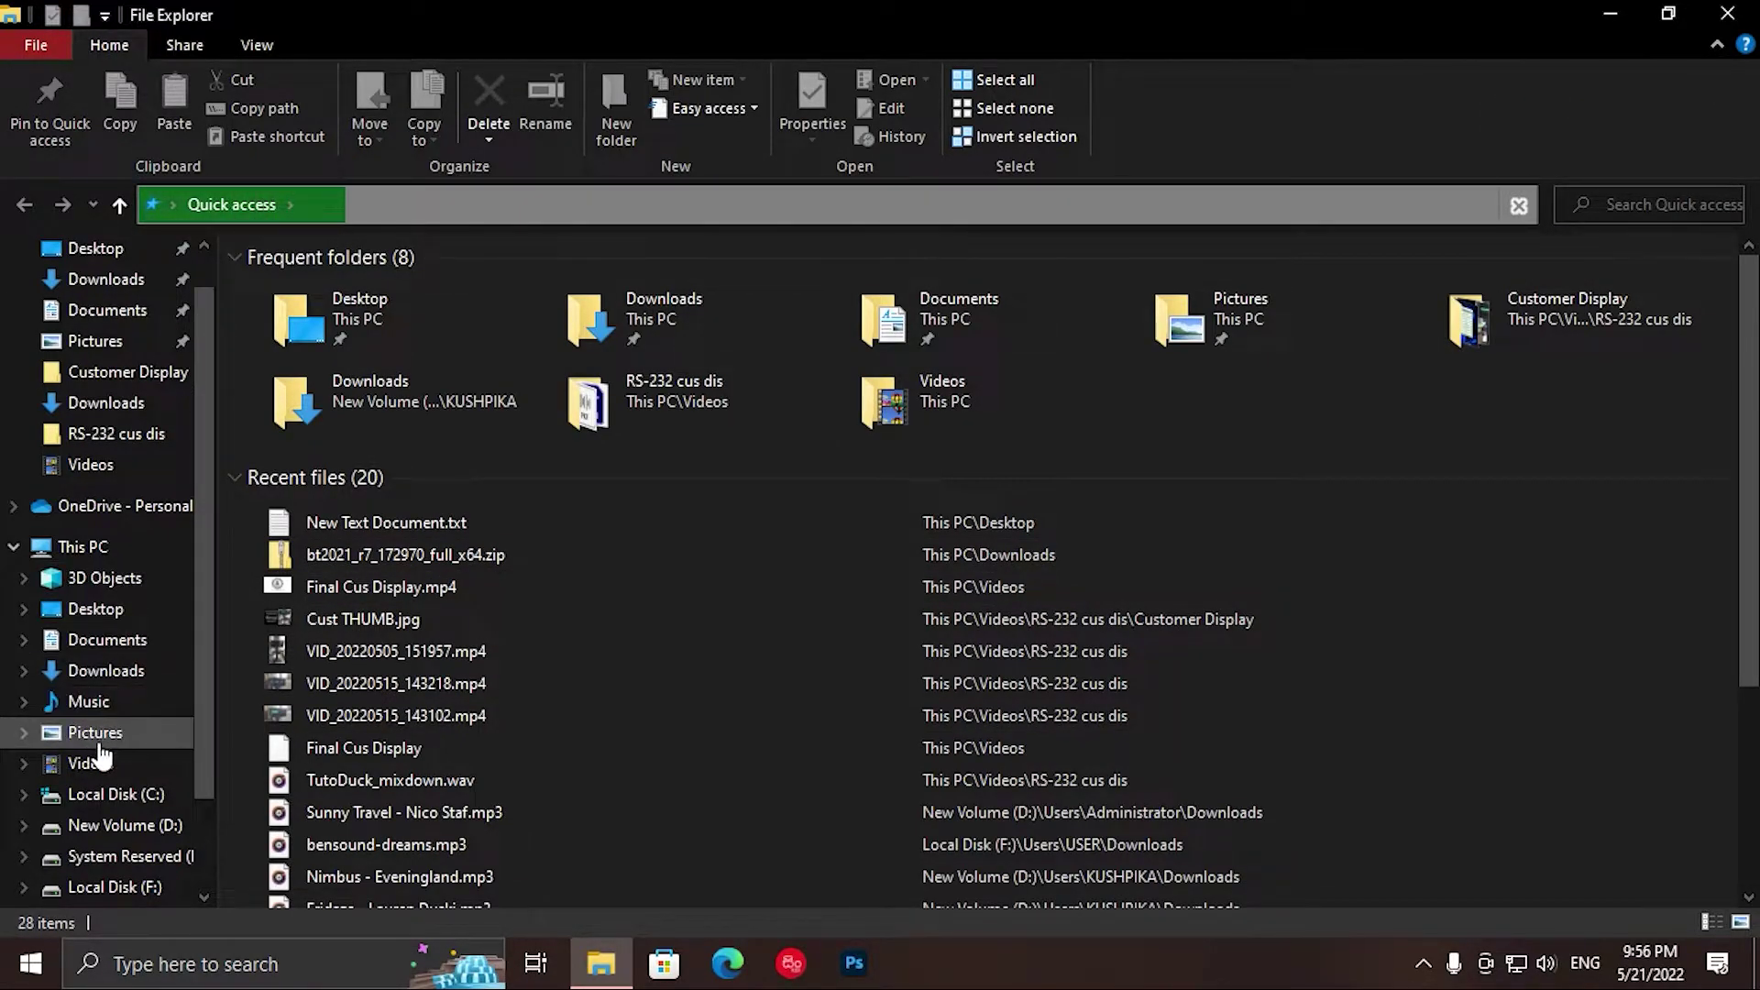
pyautogui.click(133, 679)
pyautogui.click(438, 327)
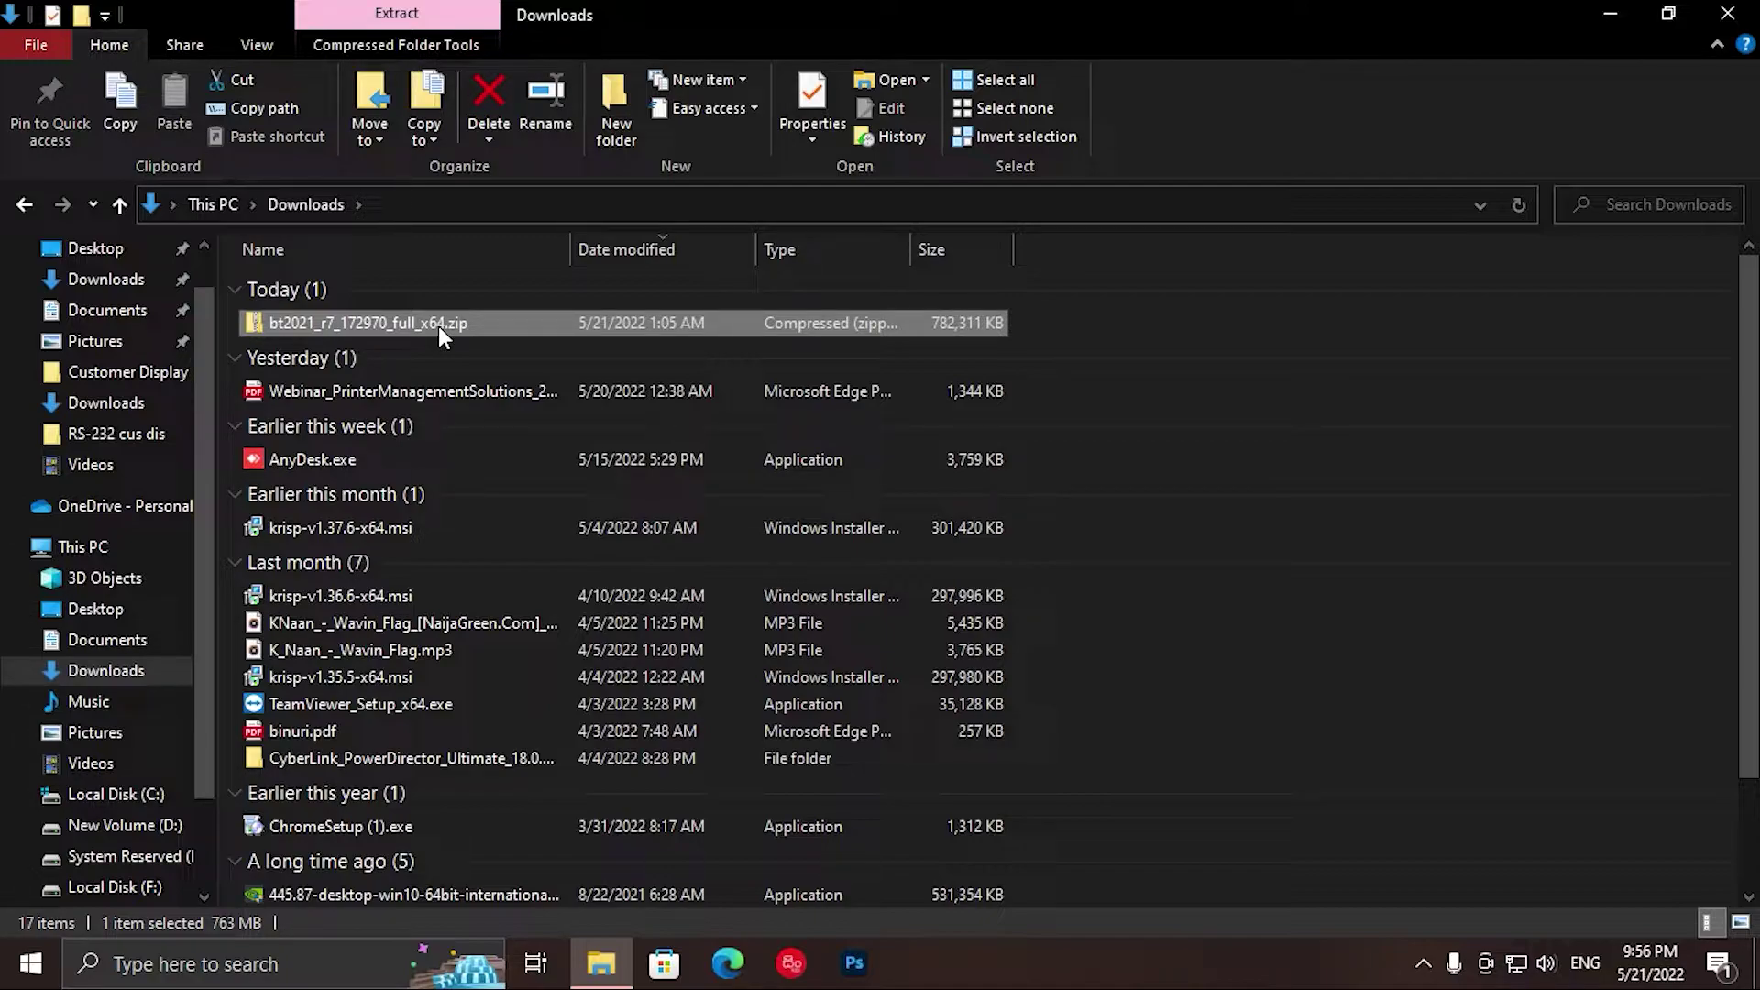
pyautogui.hotkey('alt', 'Return')
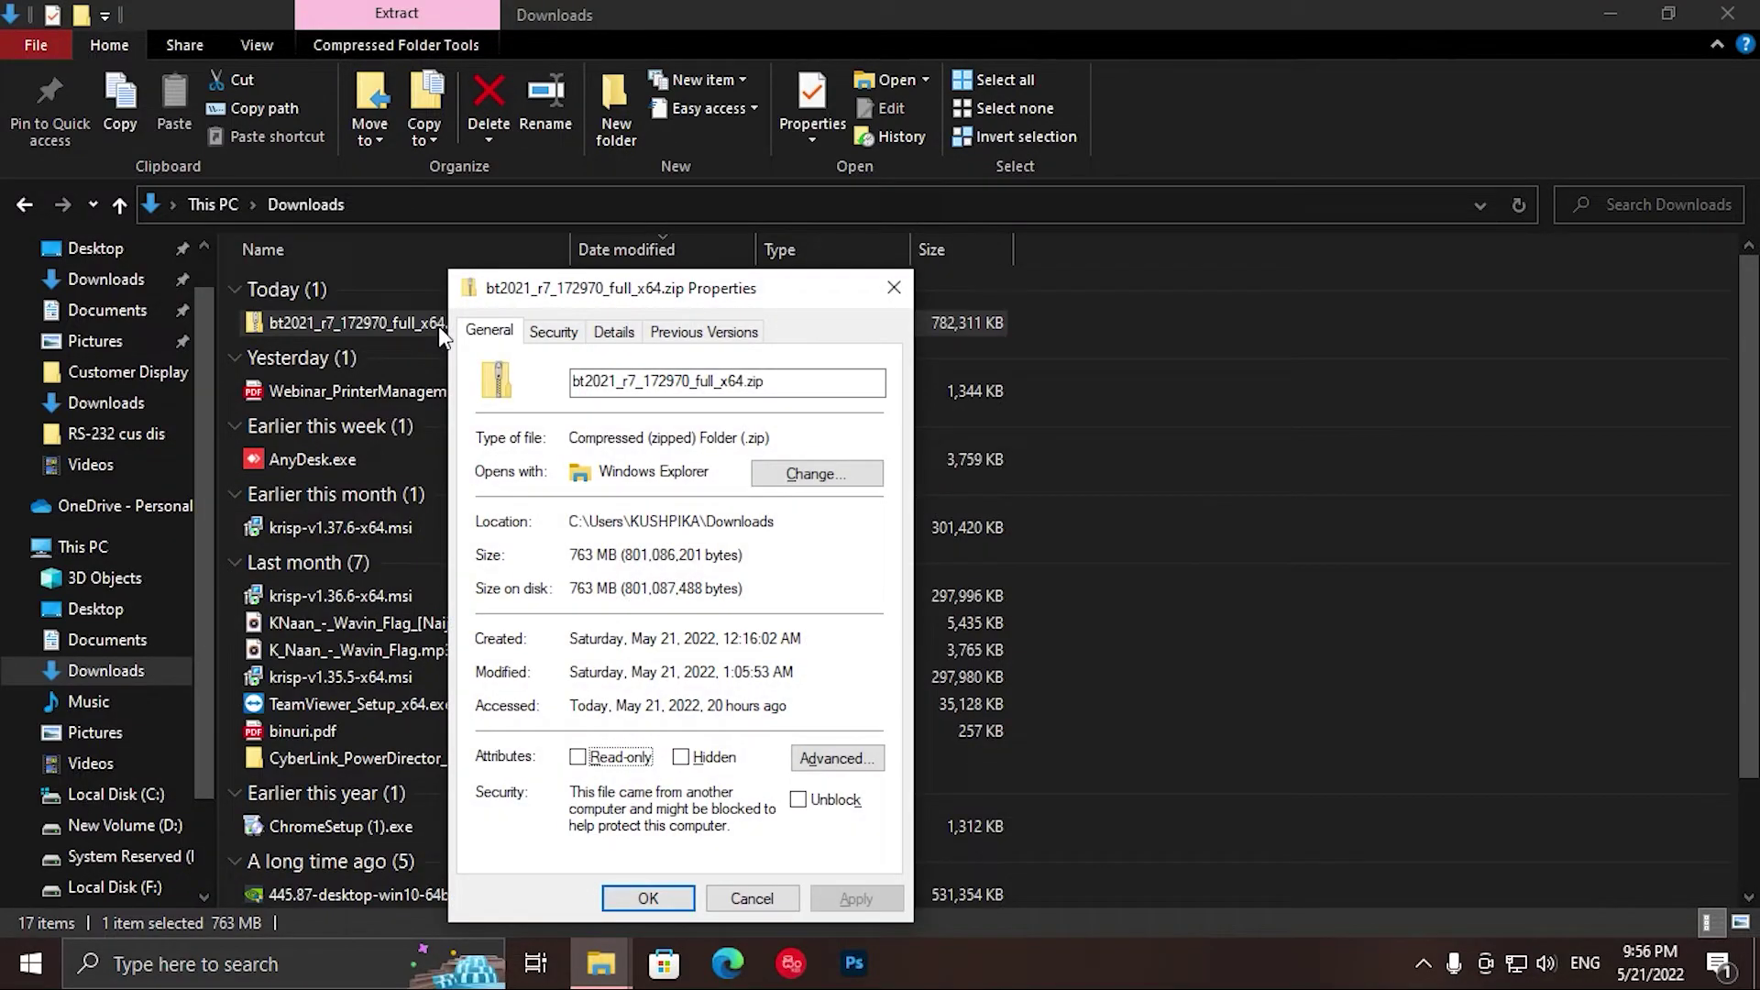
pyautogui.press('Escape')
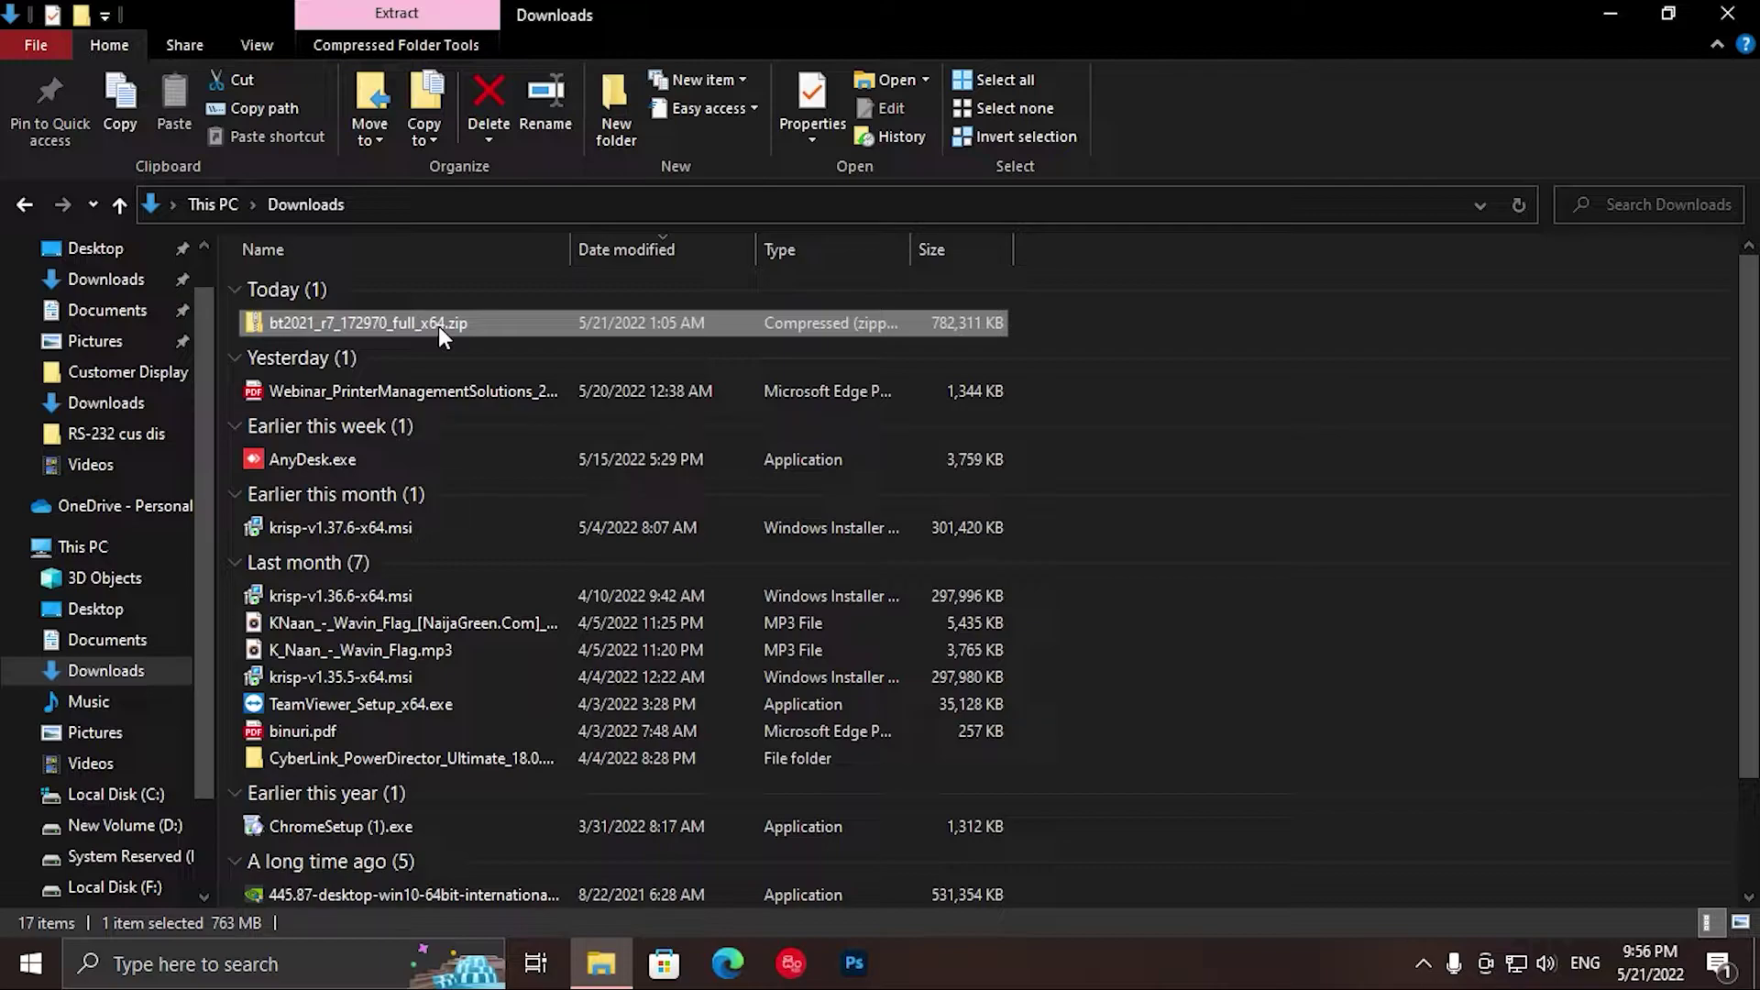
pyautogui.doubleClick(439, 326)
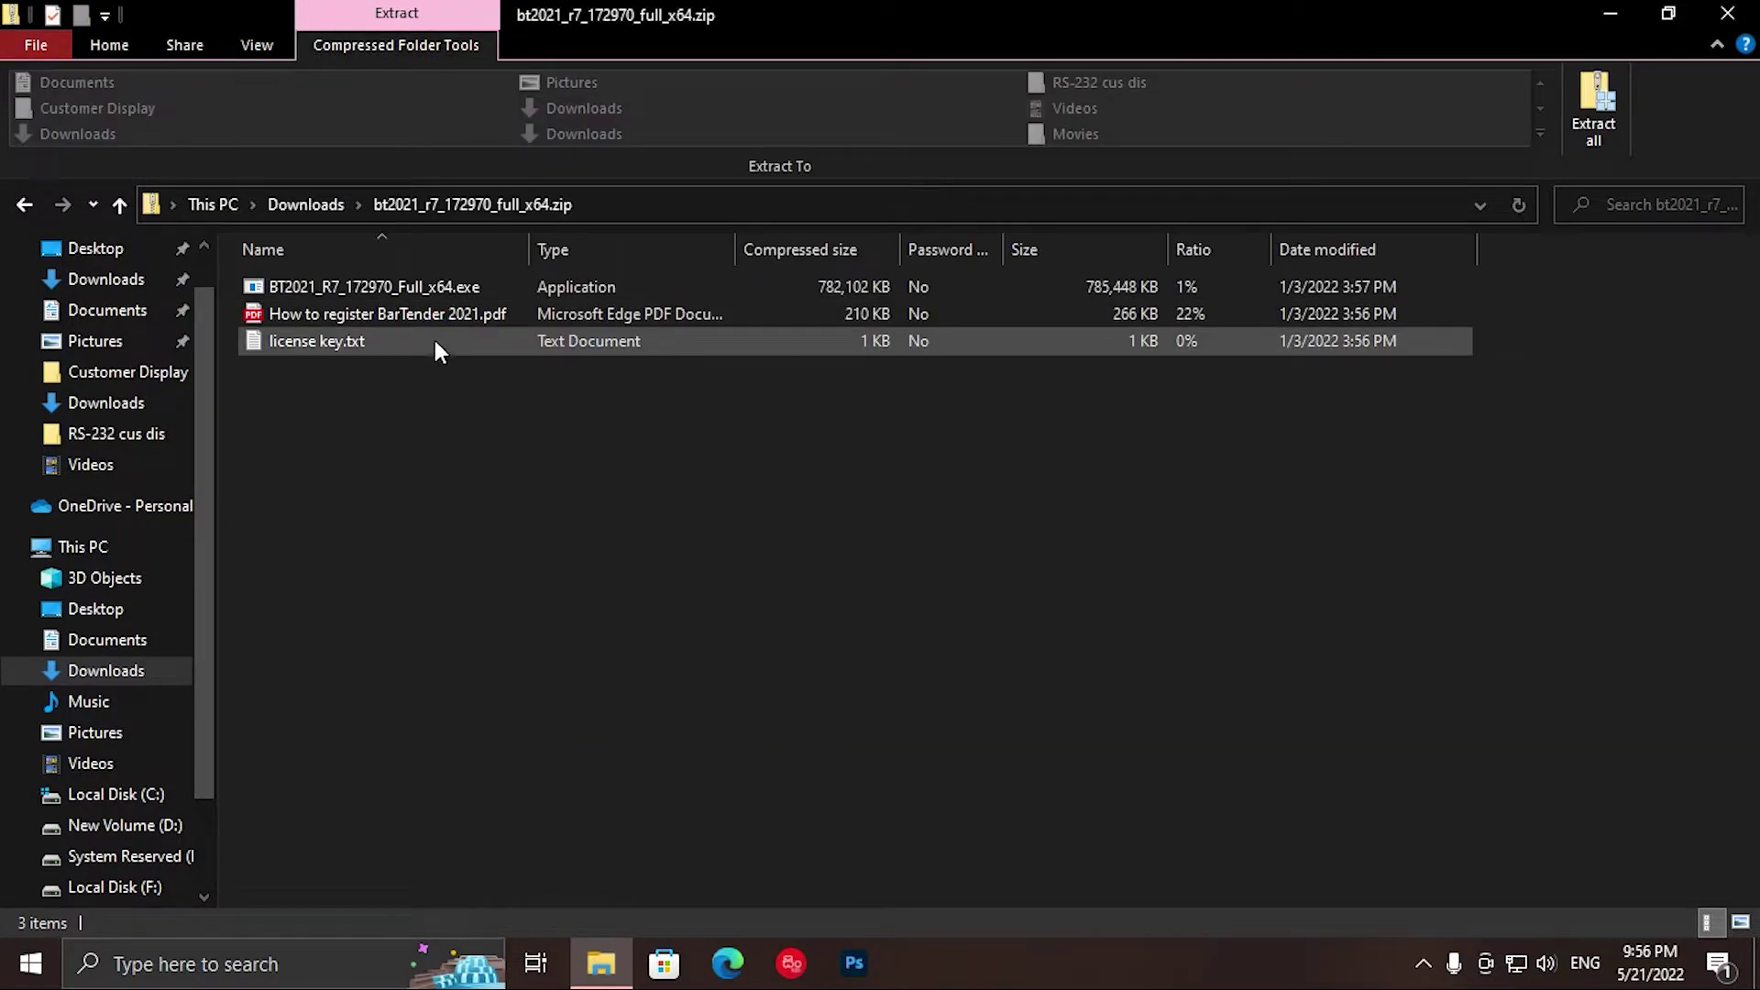
pyautogui.click(31, 205)
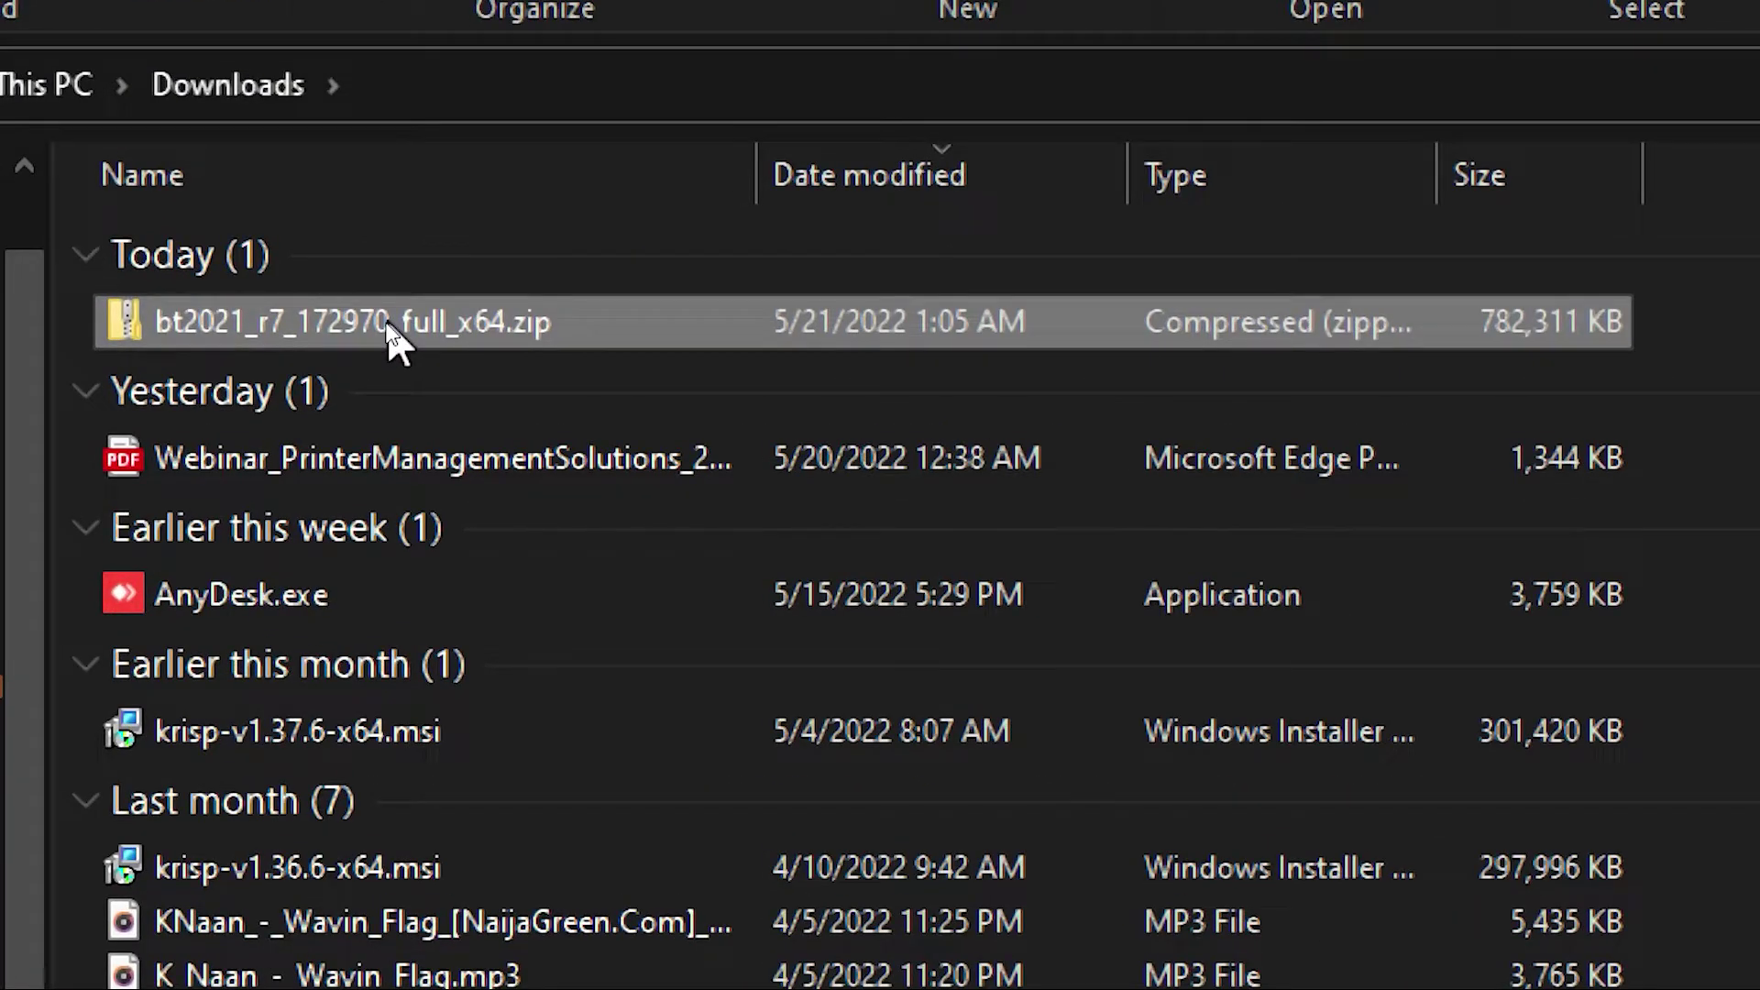
pyautogui.doubleClick(389, 326)
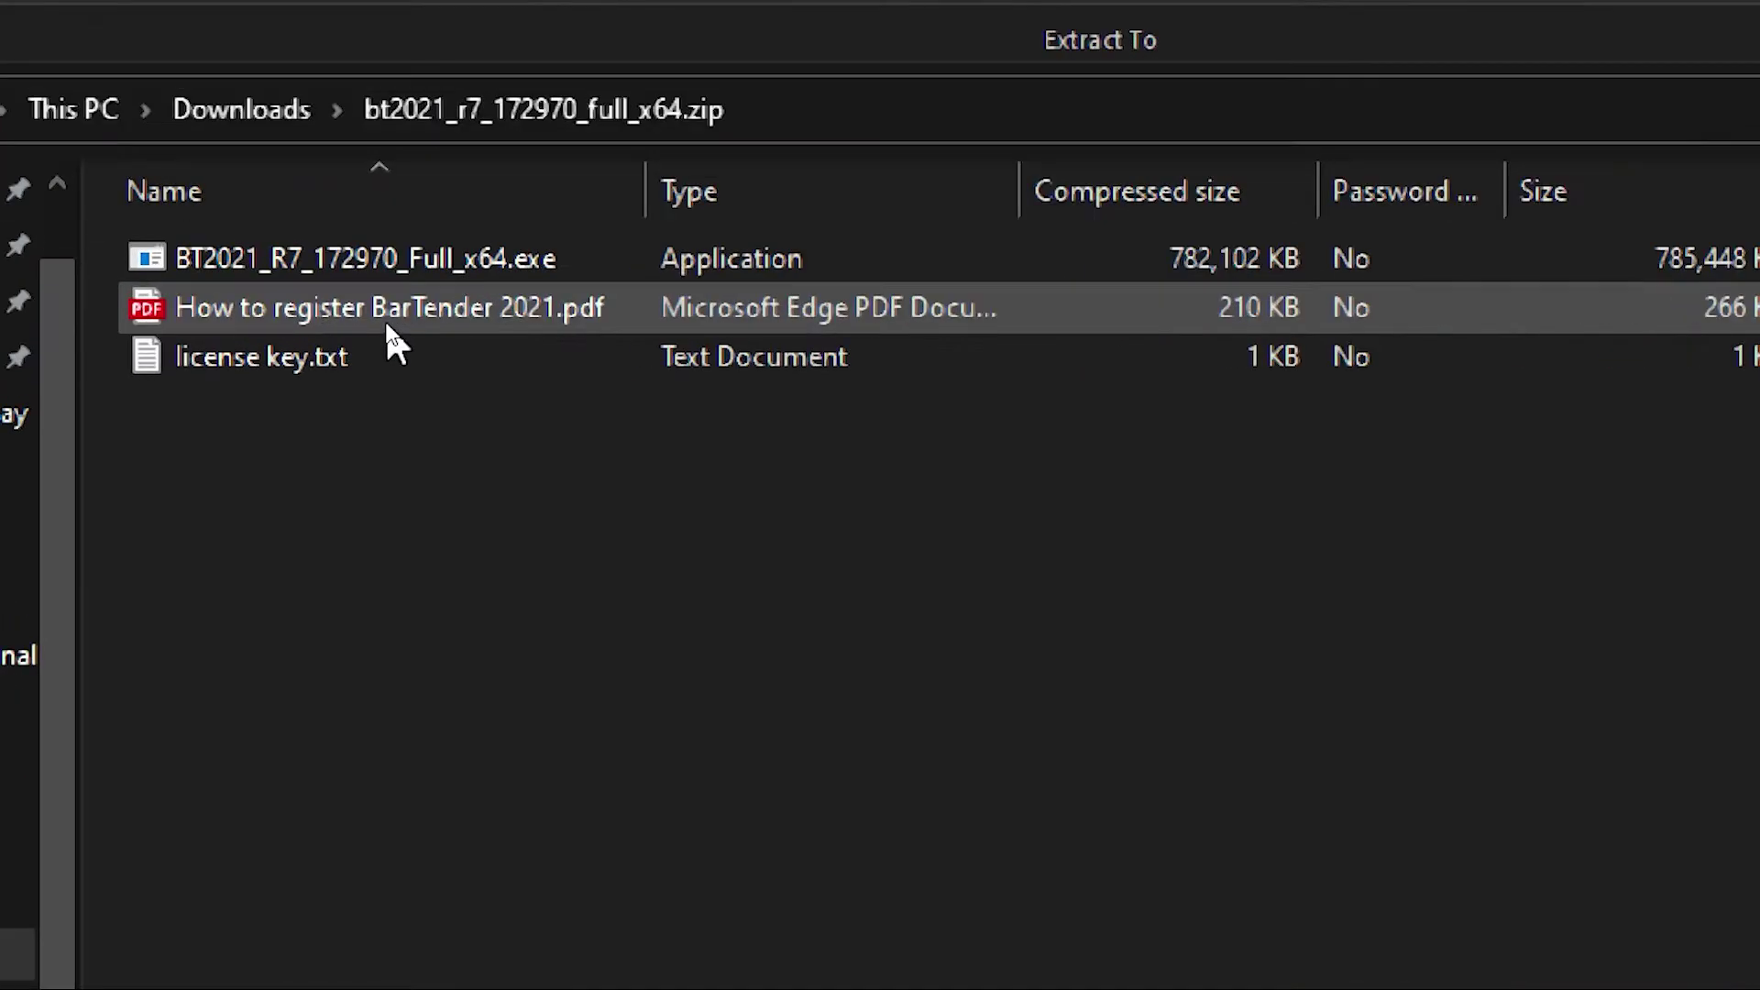
pyautogui.press('super')
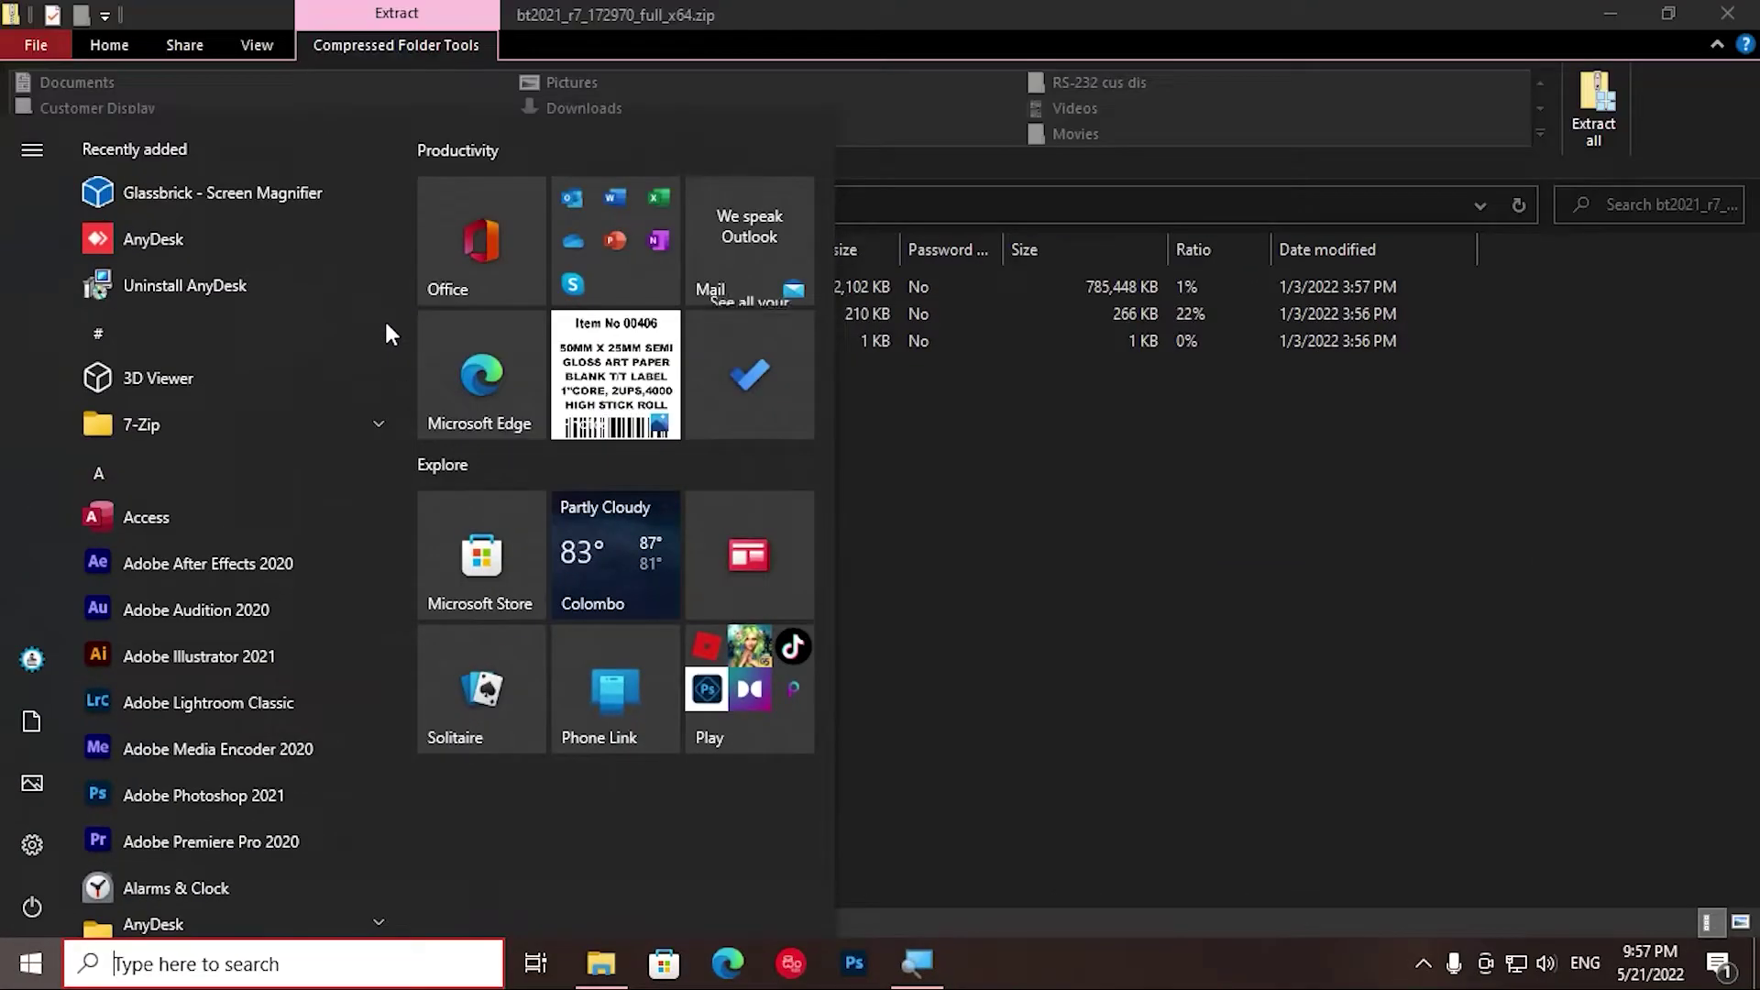
pyautogui.press('Escape')
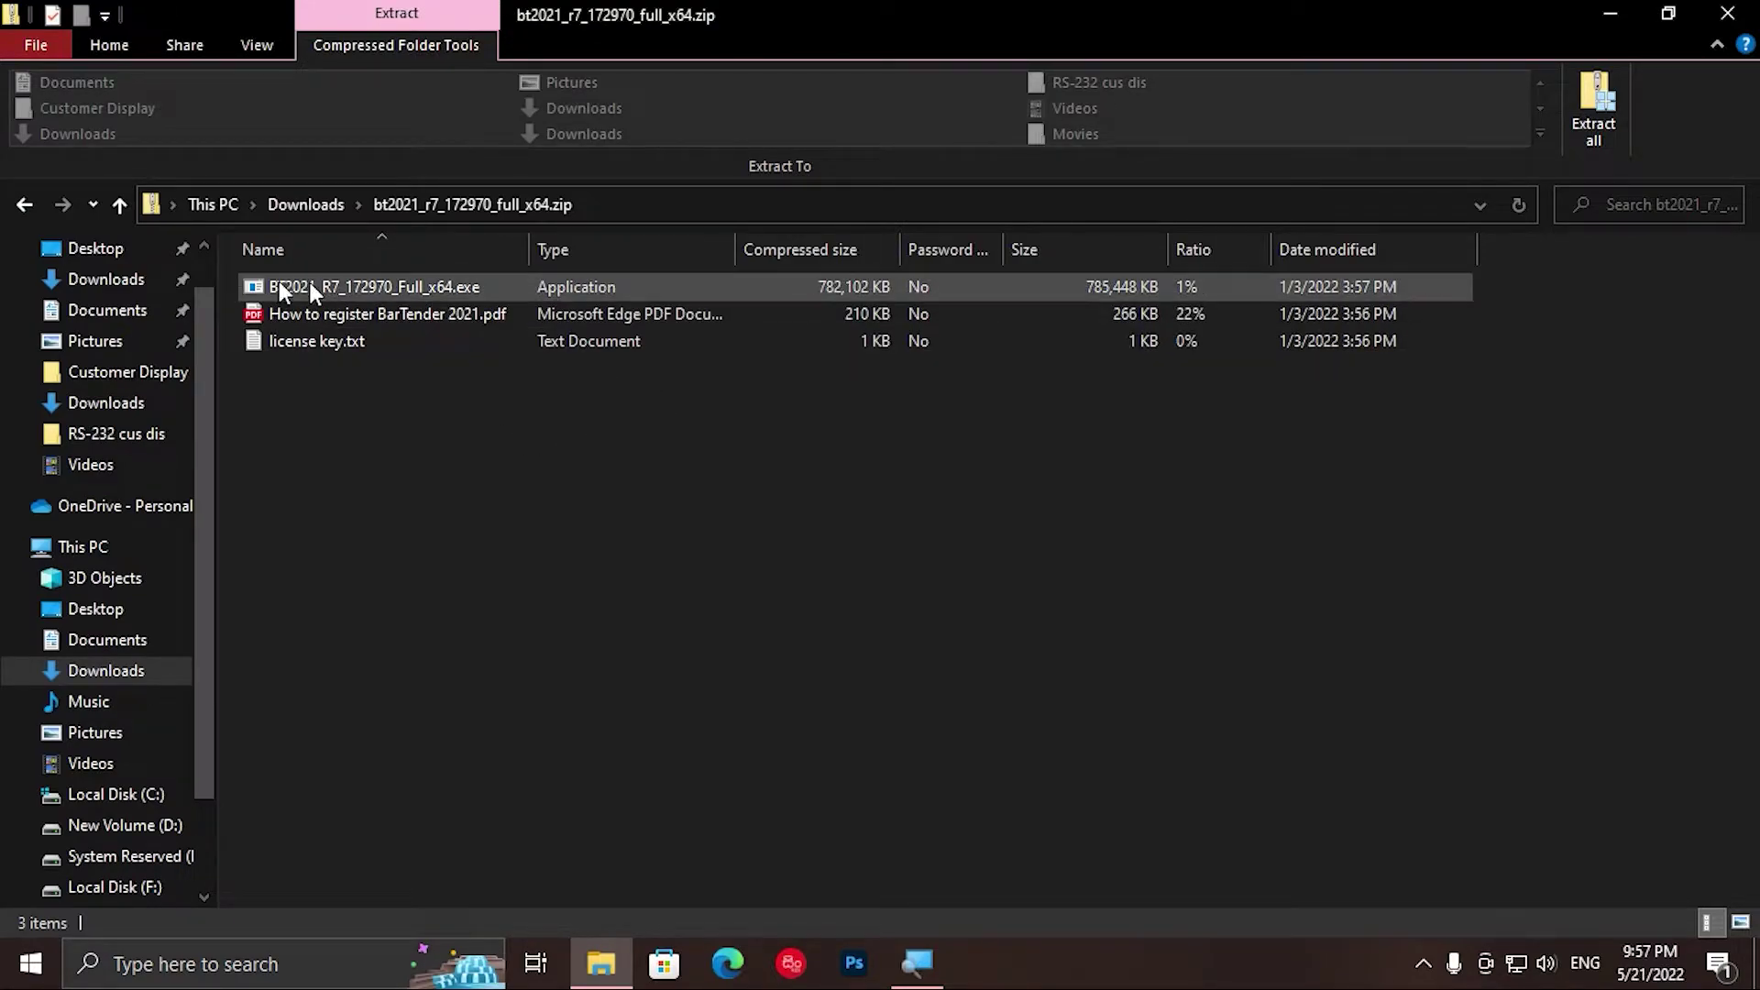
# Step: Restore the Explorer window to a smaller size and create a new folder on the desktop
pyautogui.click(1675, 11)
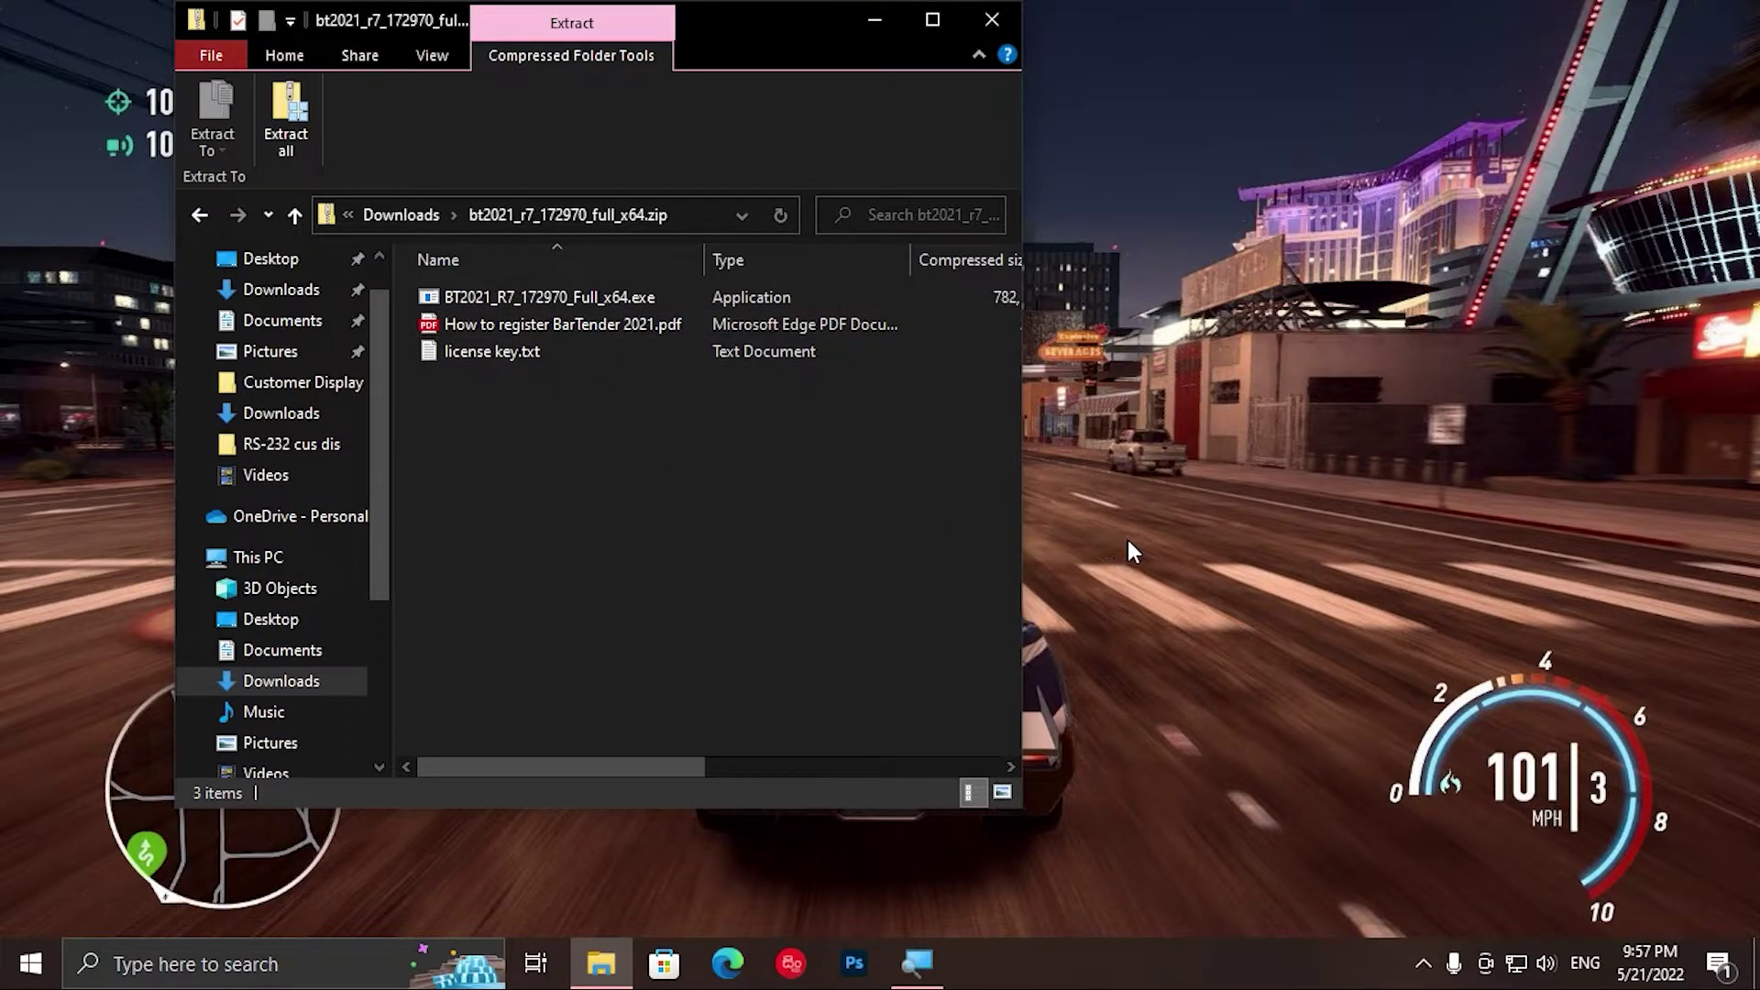
pyautogui.moveTo(757, 30); pyautogui.dragTo(1493, 197)
pyautogui.rightClick(456, 500)
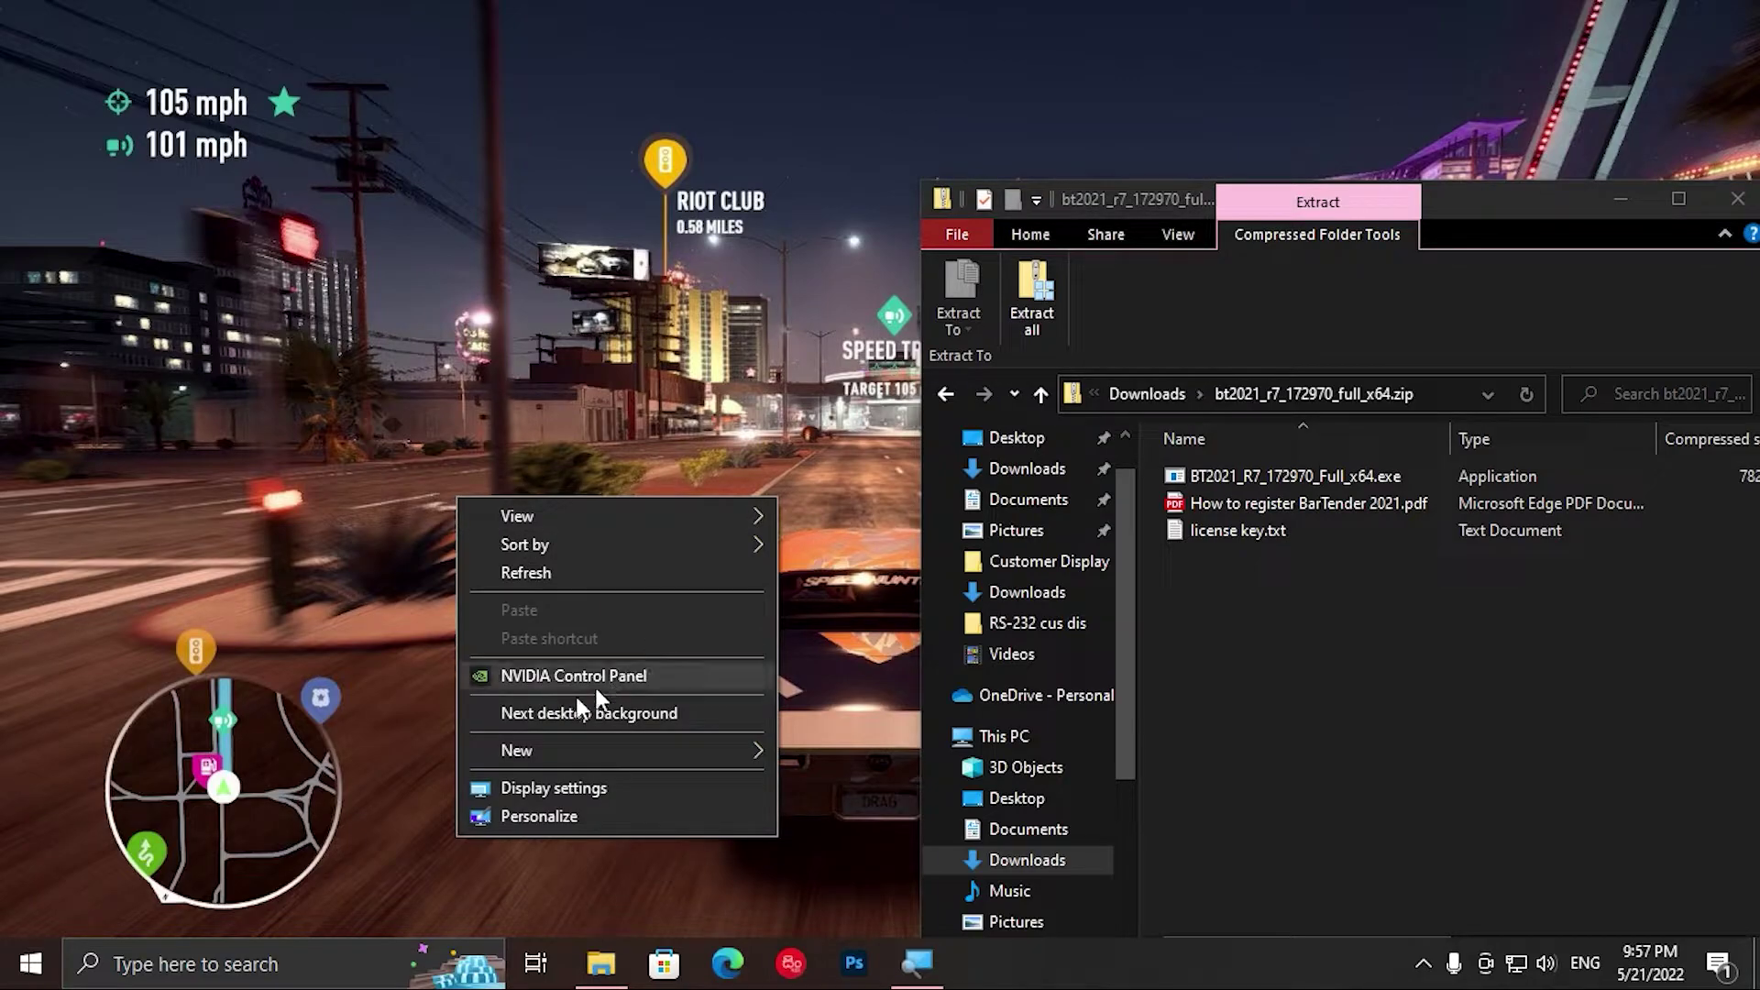
pyautogui.moveTo(585, 746)
pyautogui.click(830, 484)
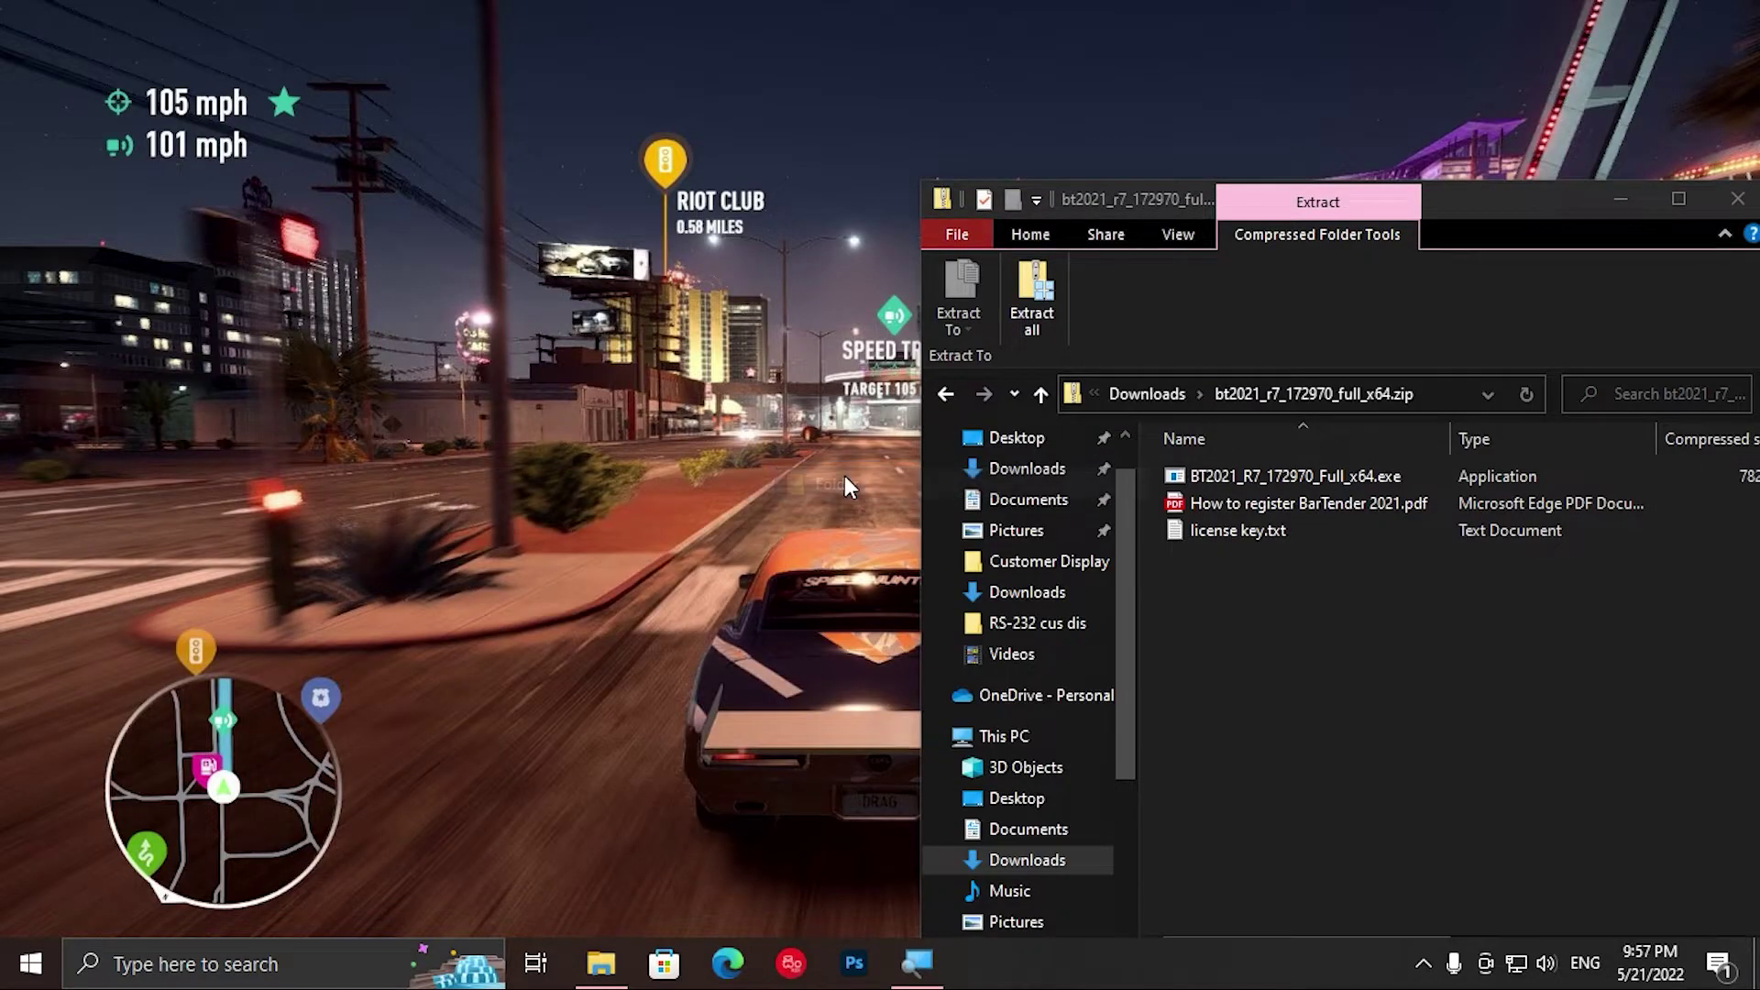
# Step: Turn on Show desktop icons and minimize the Explorer window
pyautogui.moveTo(1478, 202); pyautogui.dragTo(660, 99)
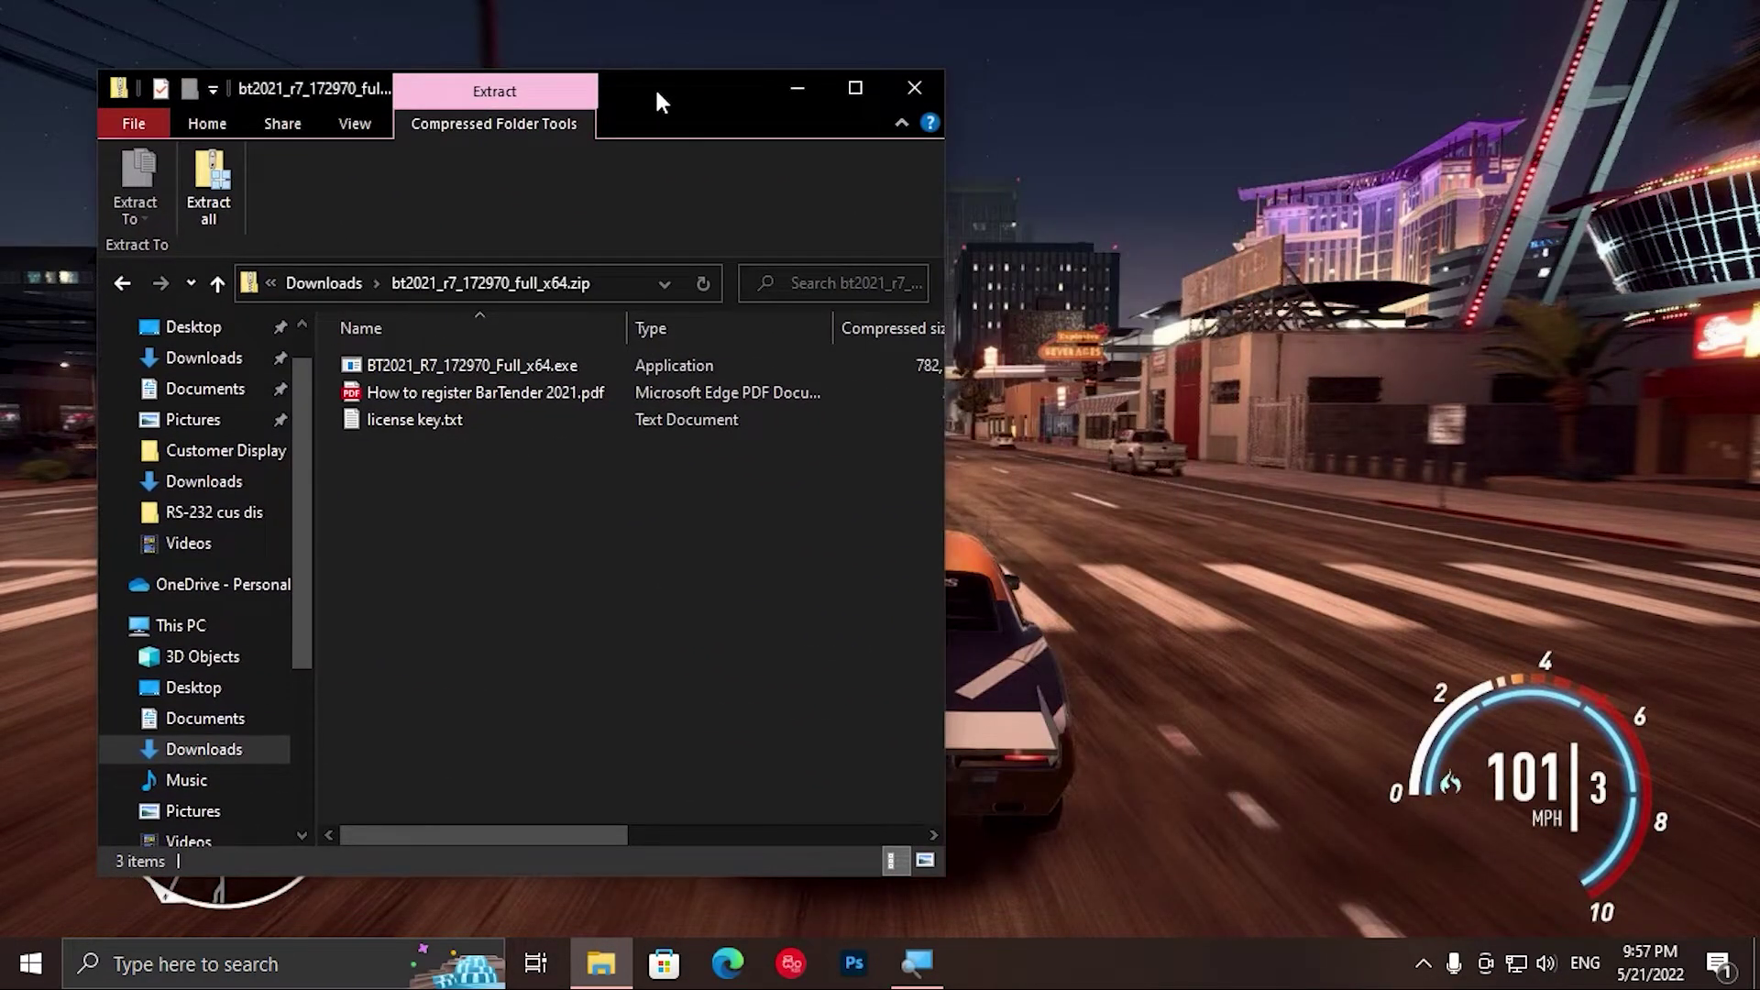
pyautogui.rightClick(1366, 481)
pyautogui.moveTo(1443, 768)
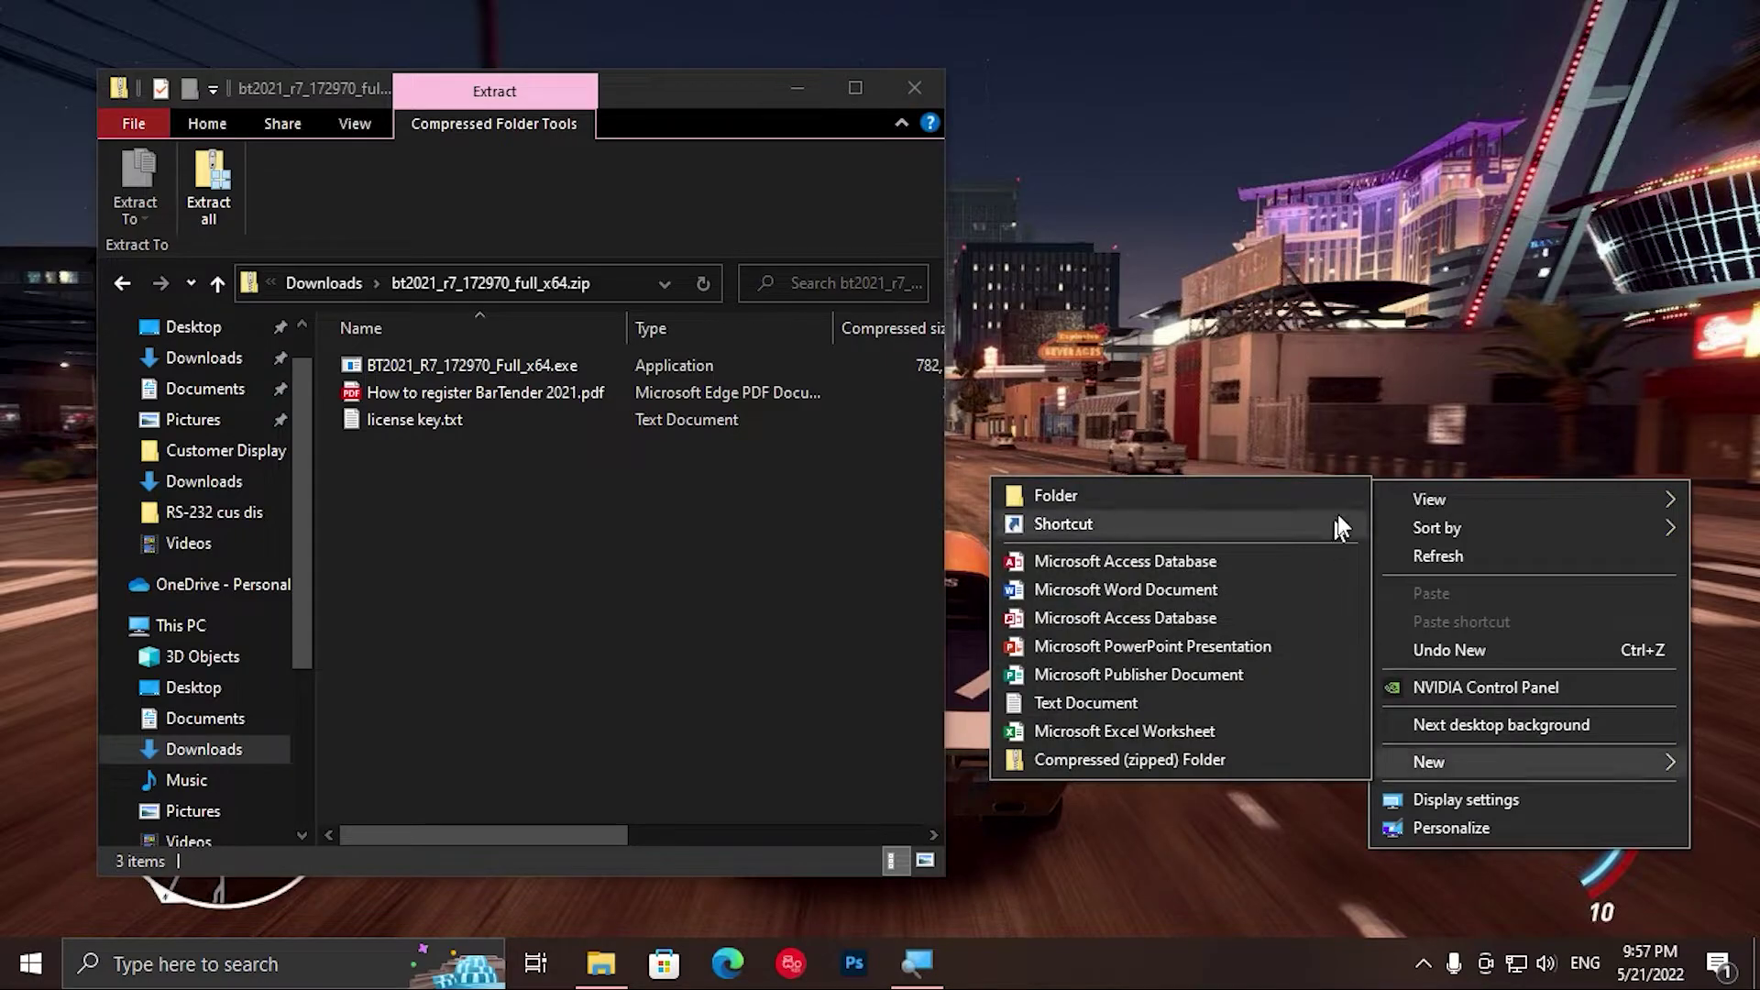
pyautogui.moveTo(1453, 497)
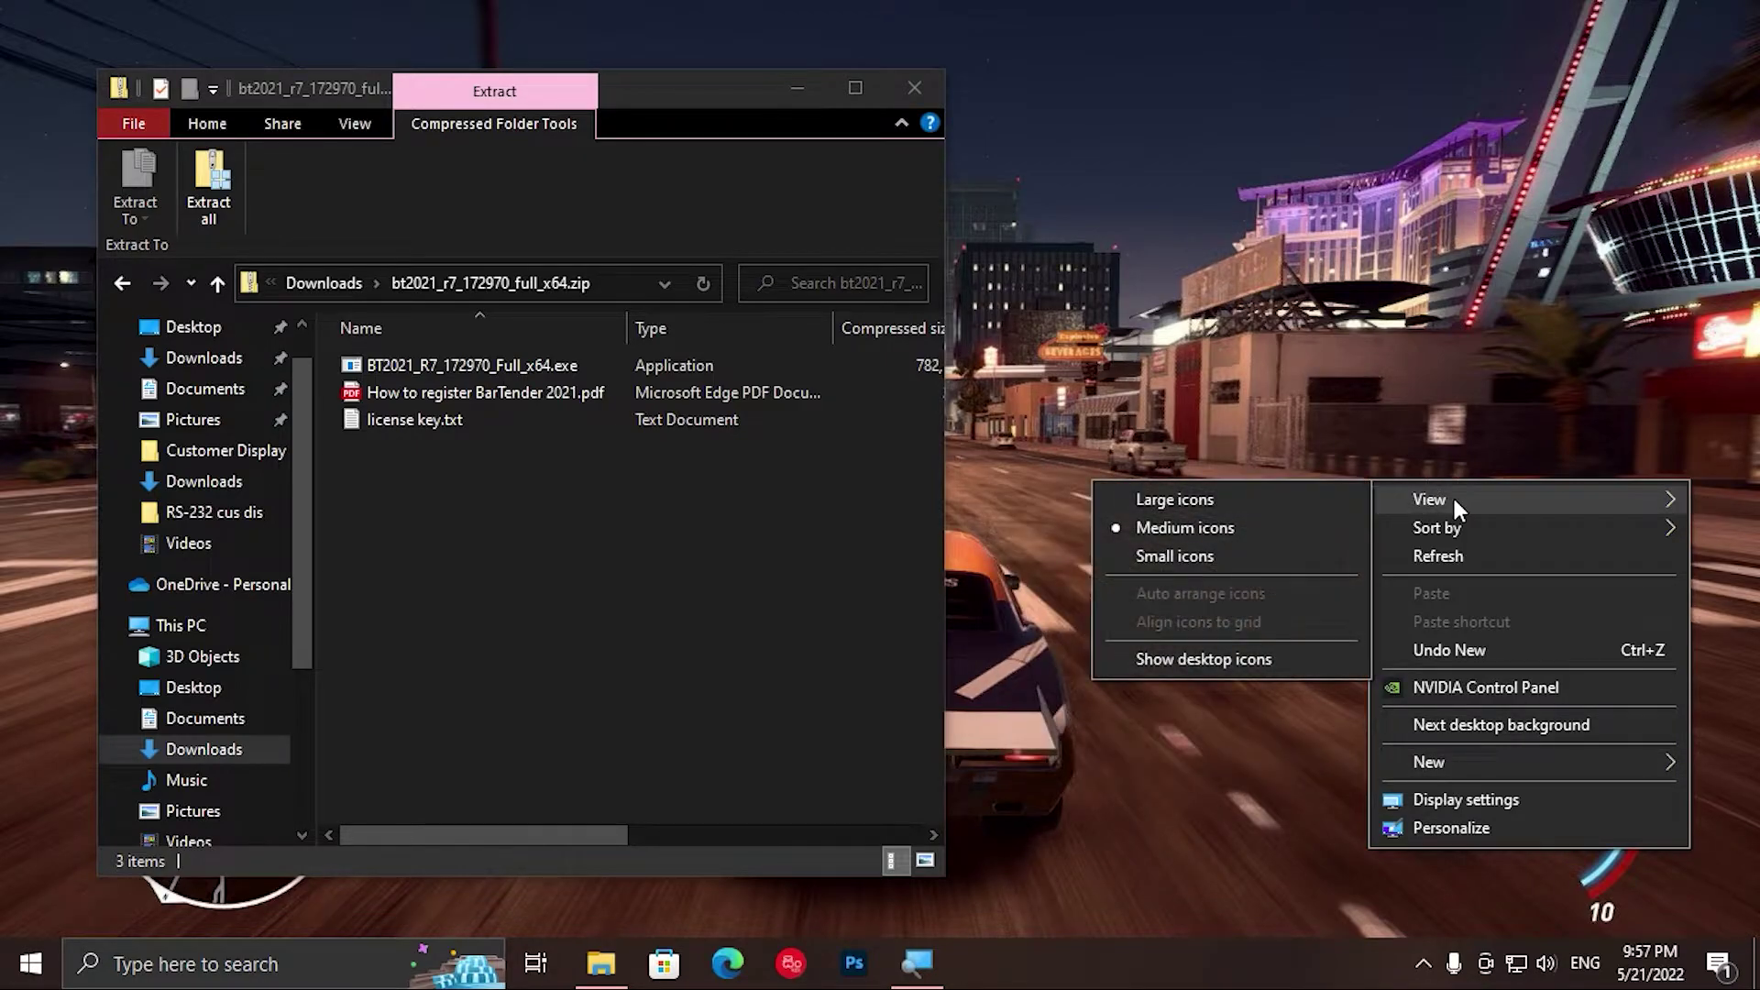
pyautogui.click(1188, 665)
pyautogui.click(794, 86)
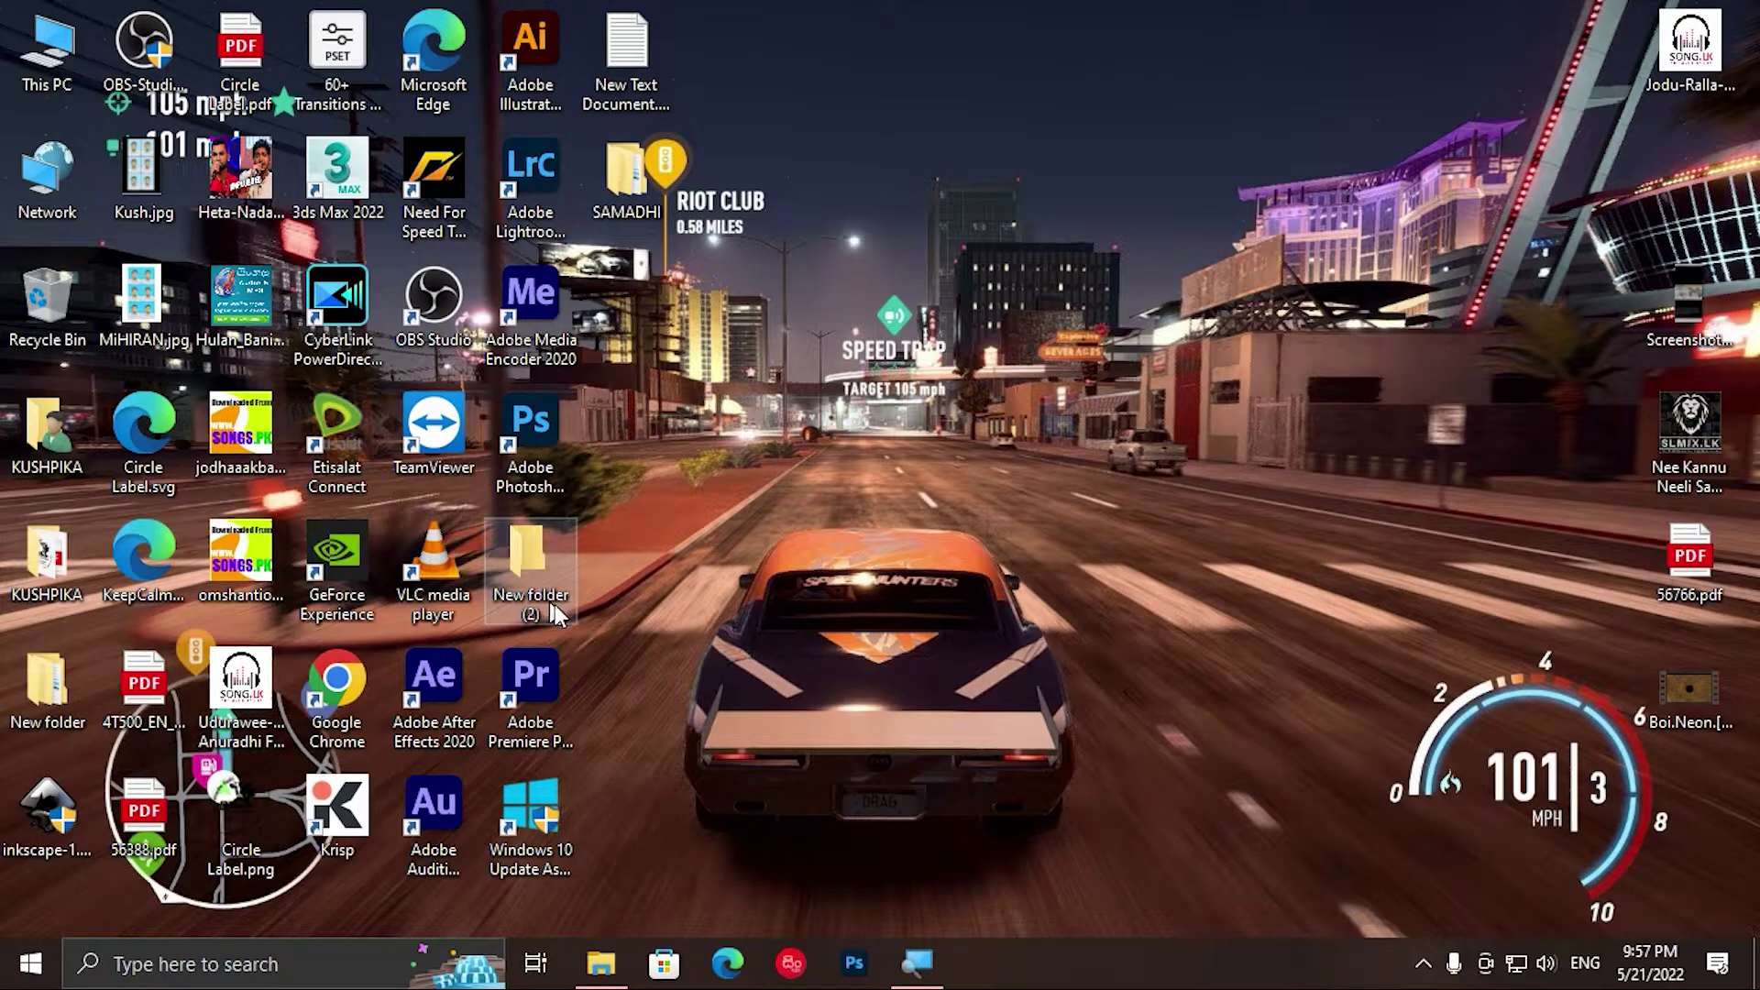
# Step: Rename the desktop's New folder (2) to 'Bartender 2021'
pyautogui.moveTo(913, 955)
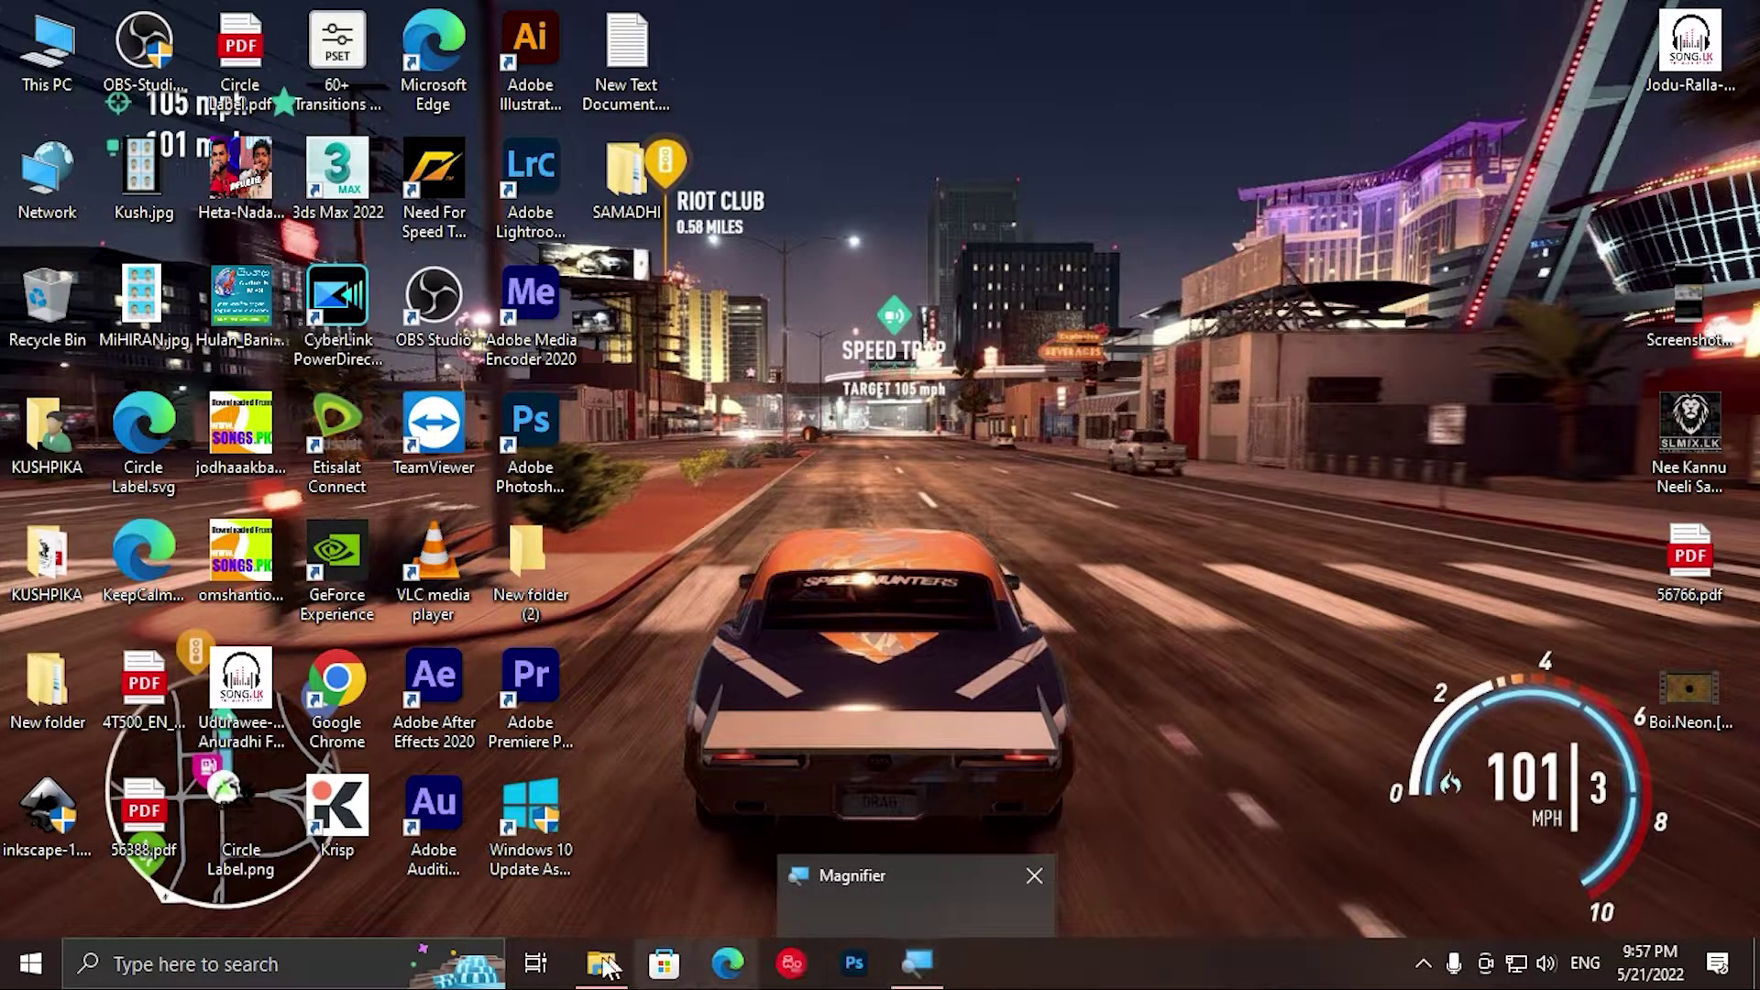
pyautogui.moveTo(600, 963)
pyautogui.click(613, 833)
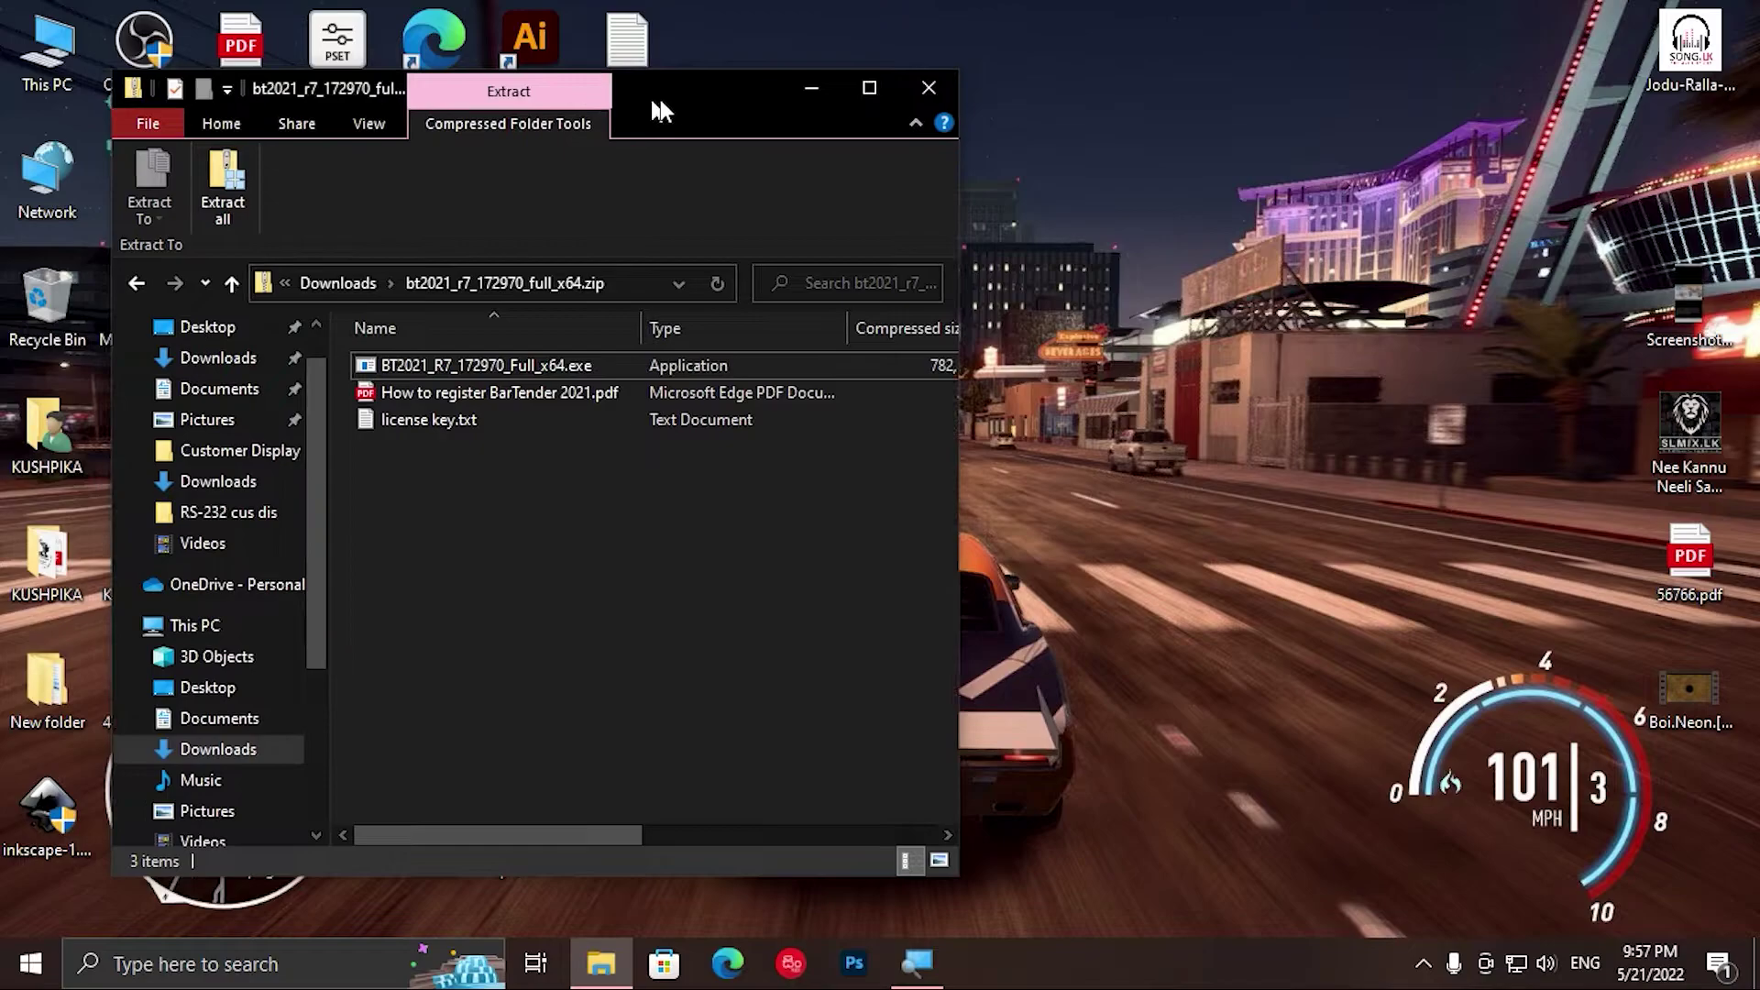
pyautogui.moveTo(660, 89); pyautogui.dragTo(1356, 84)
pyautogui.click(530, 612)
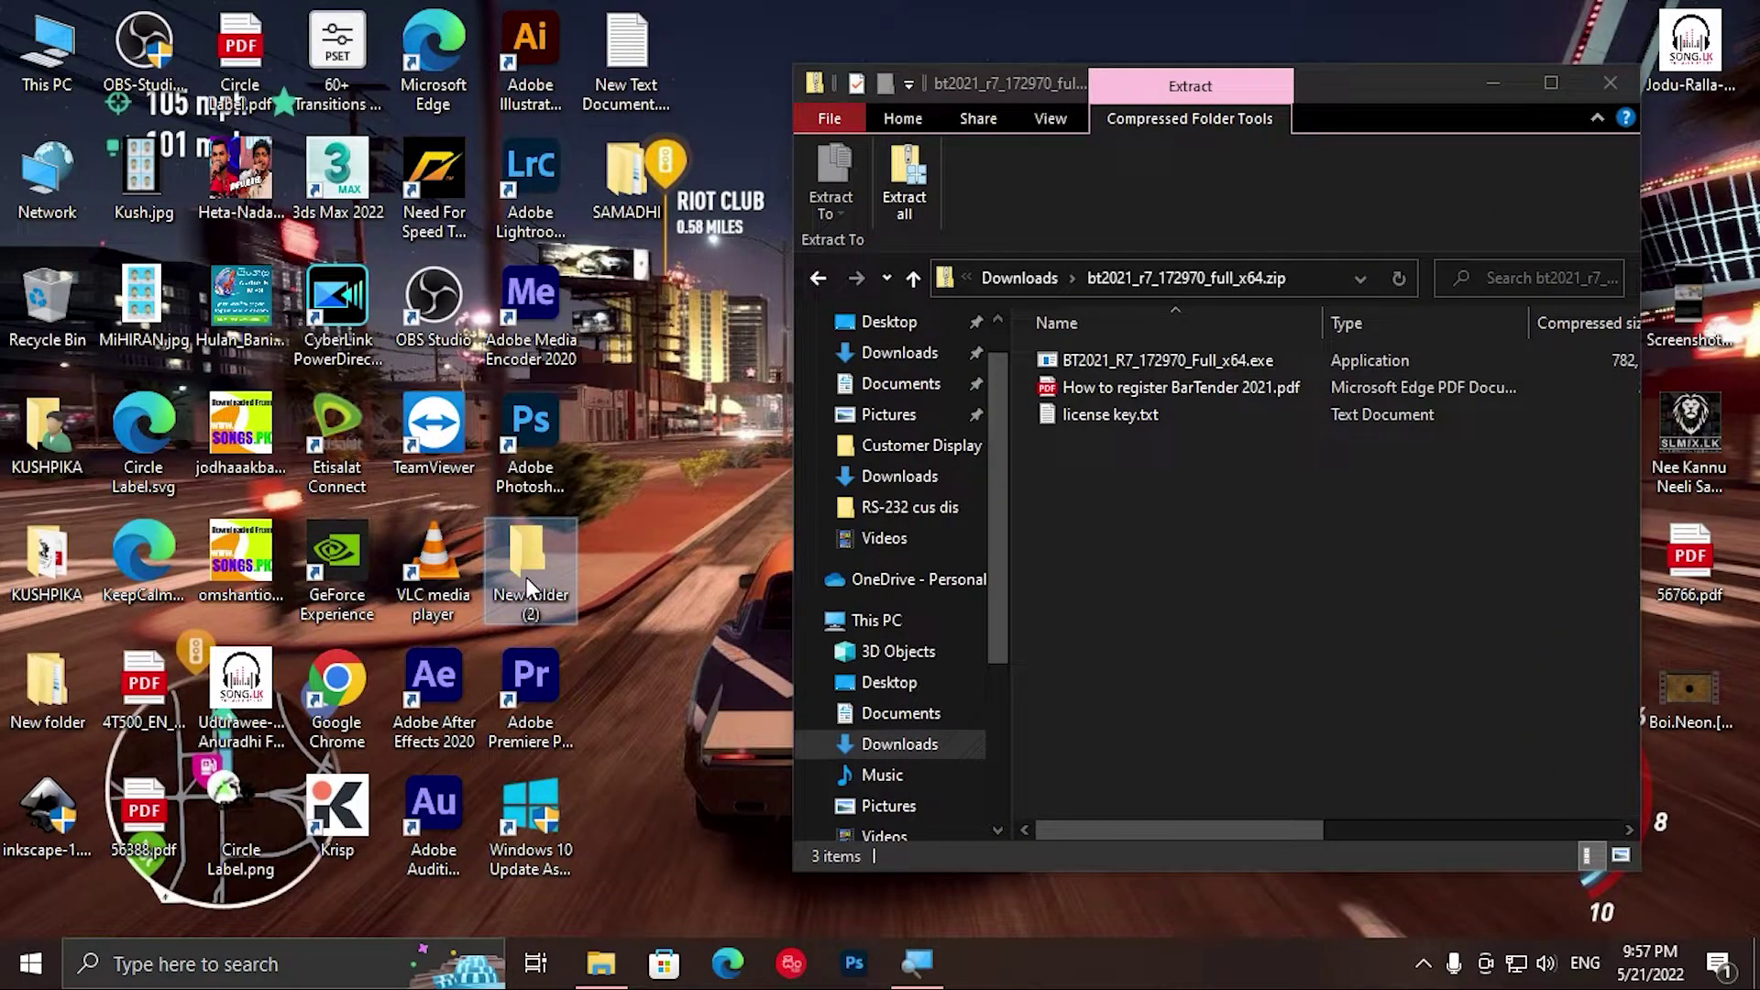
pyautogui.rightClick(527, 577)
pyautogui.click(599, 519)
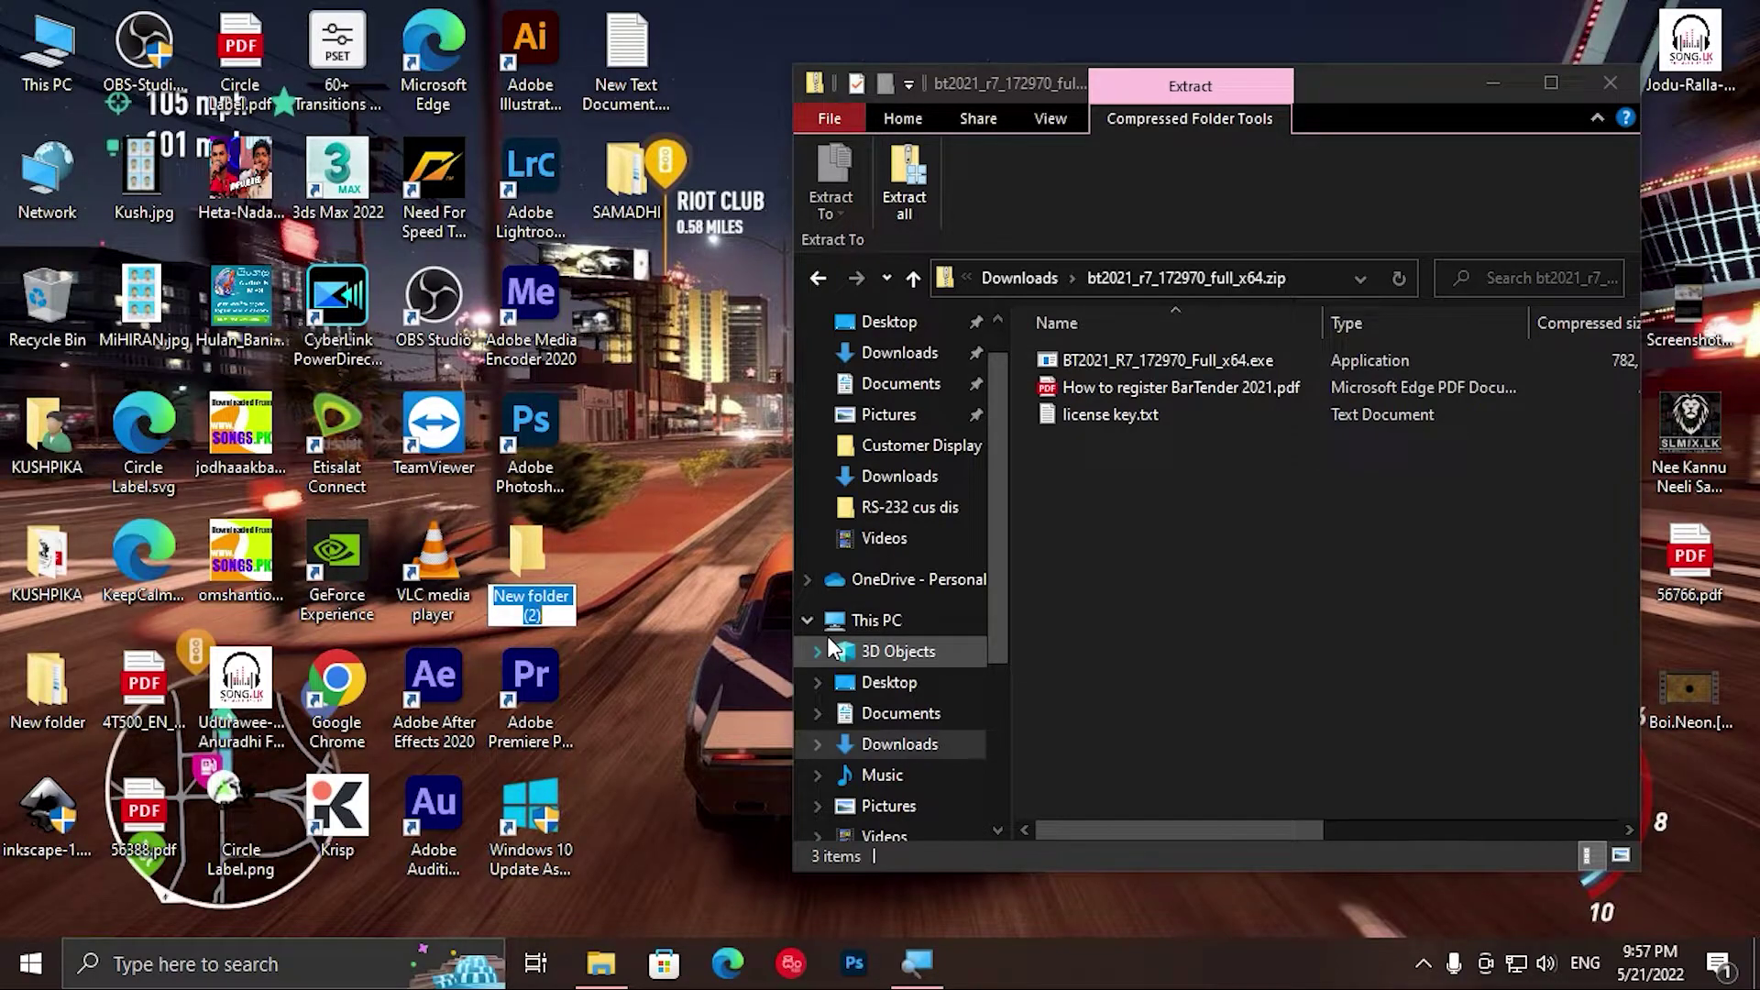
pyautogui.write('Bartender')
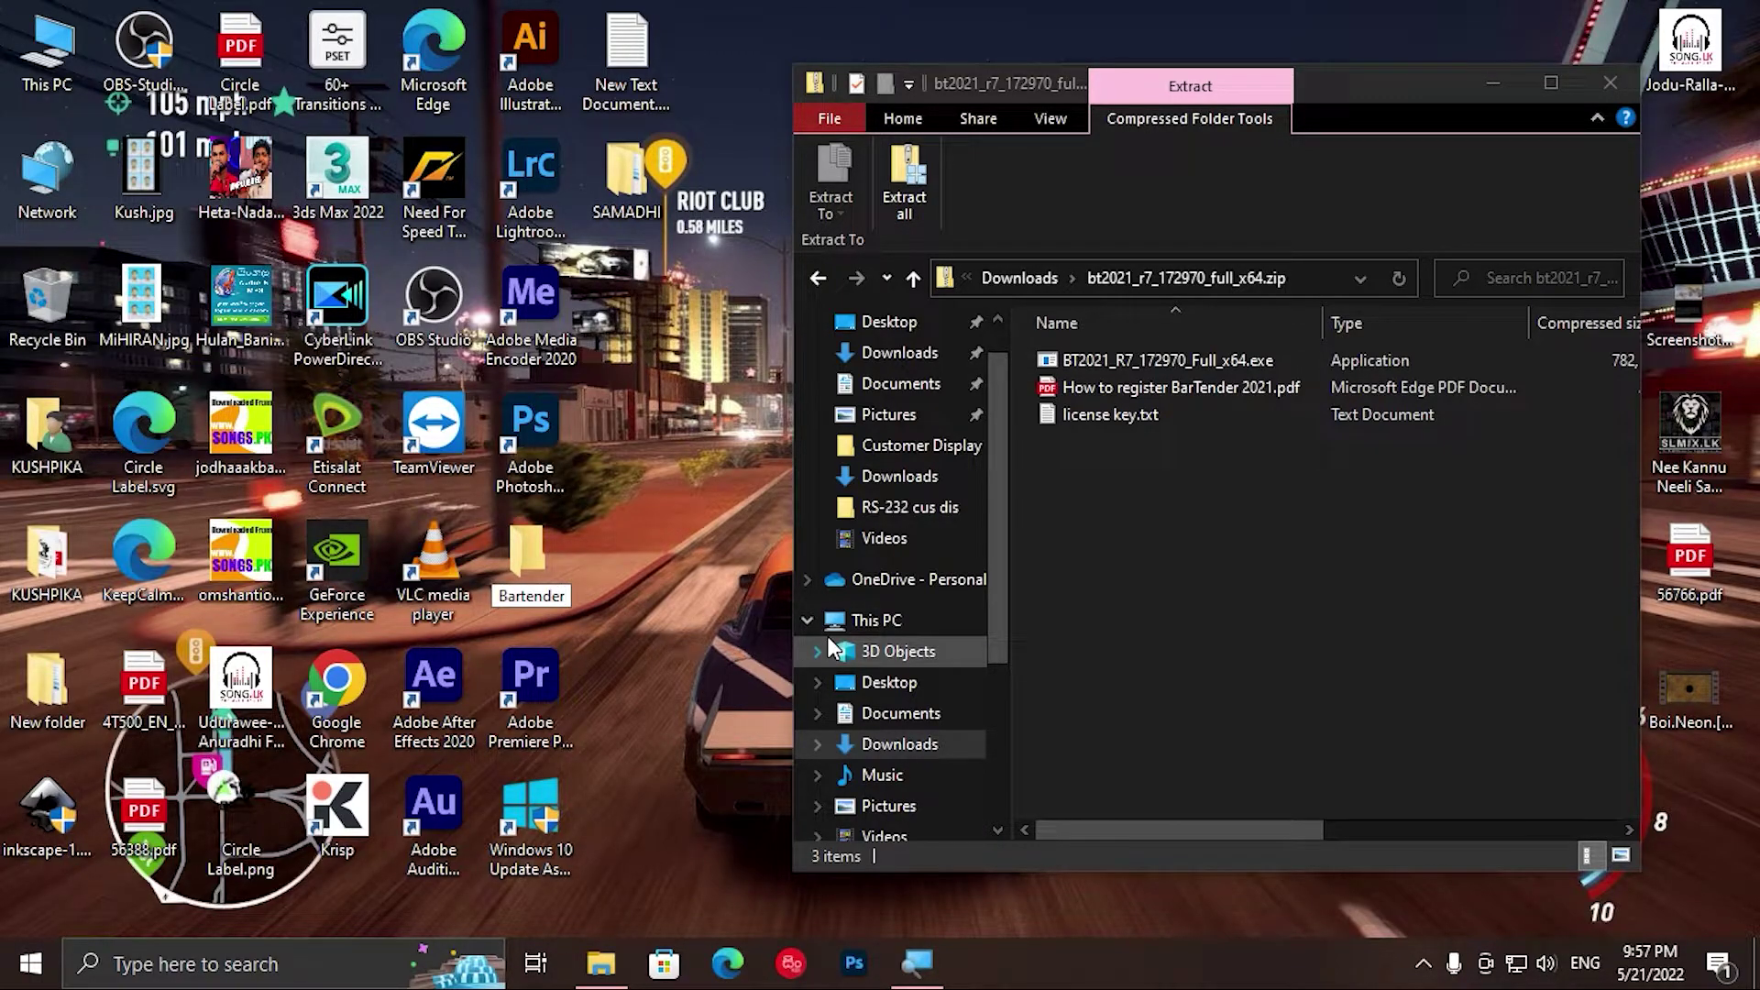
pyautogui.press('Return')
pyautogui.write('2021')
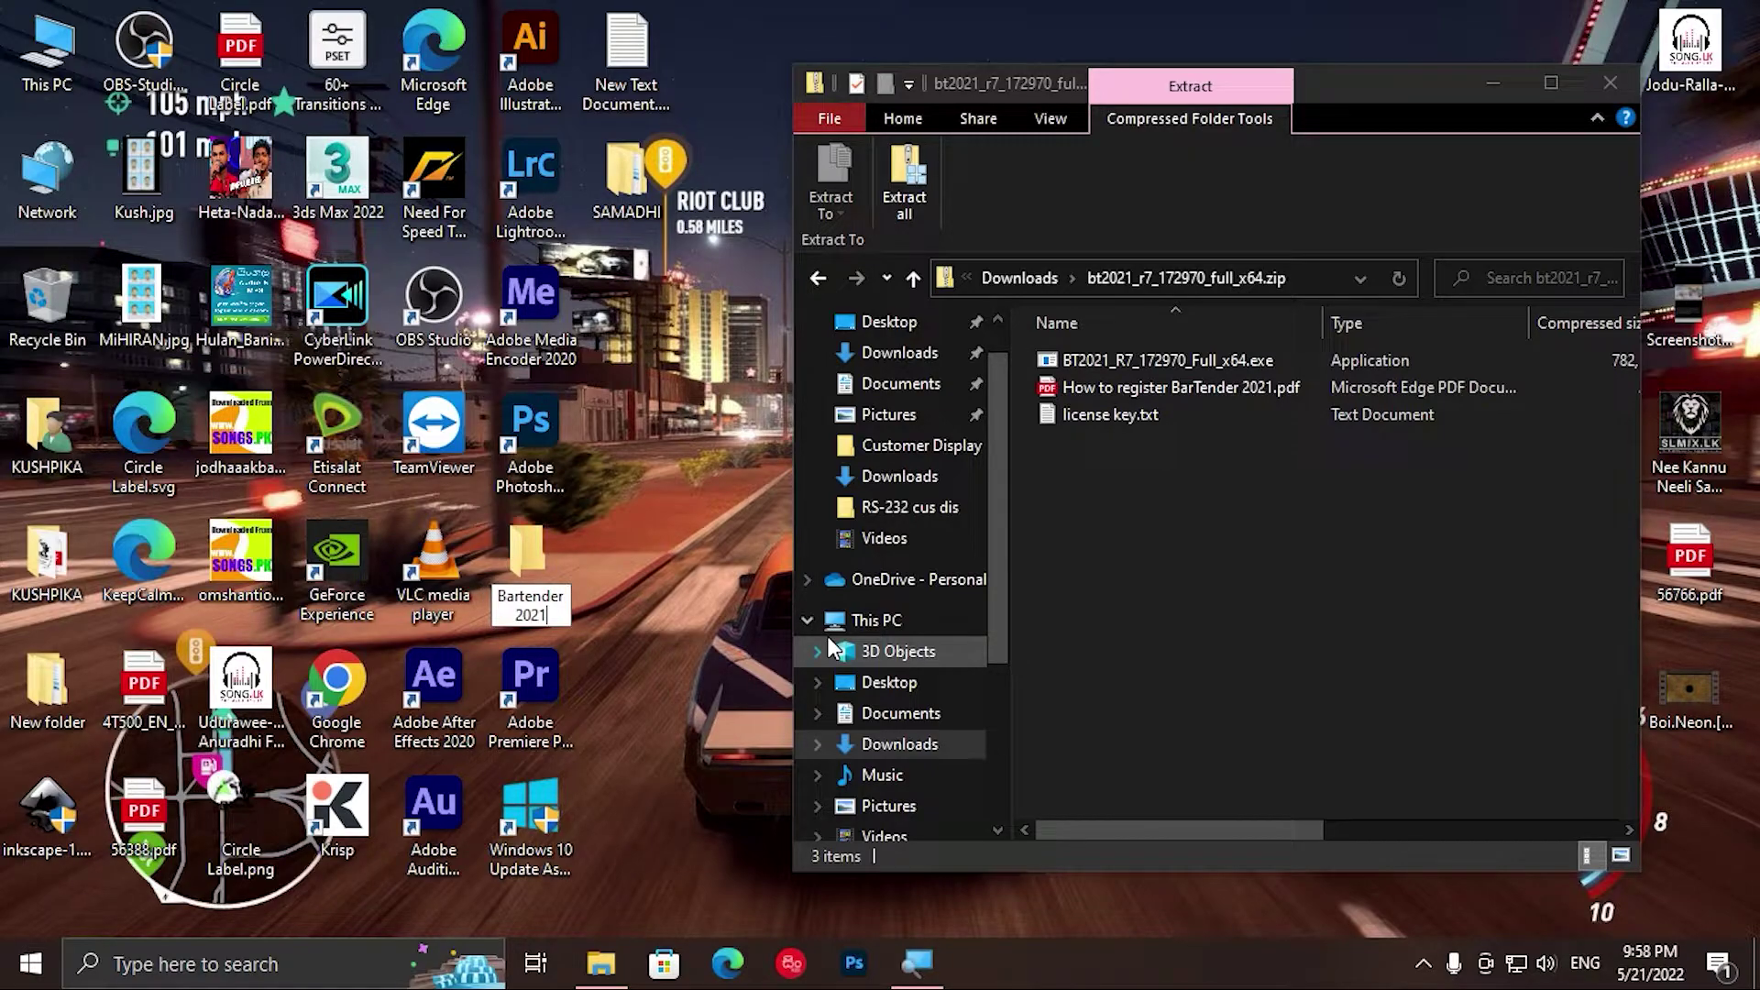
pyautogui.press('Return')
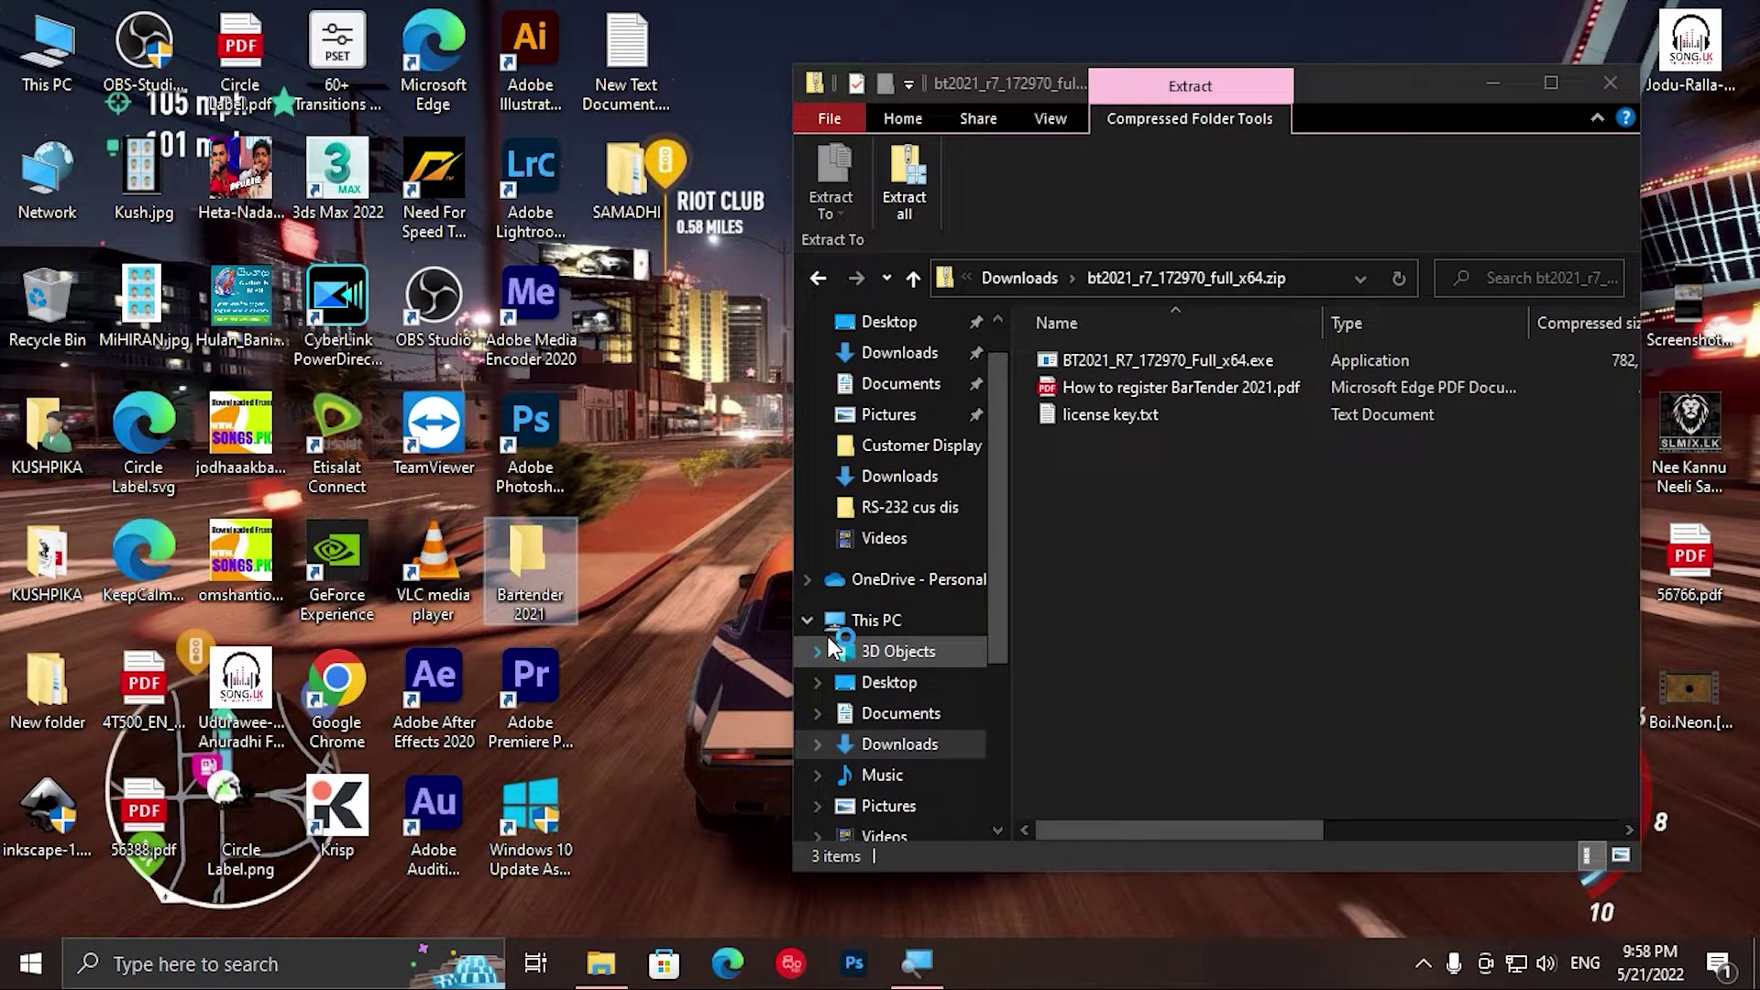
# Step: Copy the three zip files into Bartender 2021, close the zip, and open the folder maximized
pyautogui.moveTo(1107, 465); pyautogui.dragTo(529, 603)
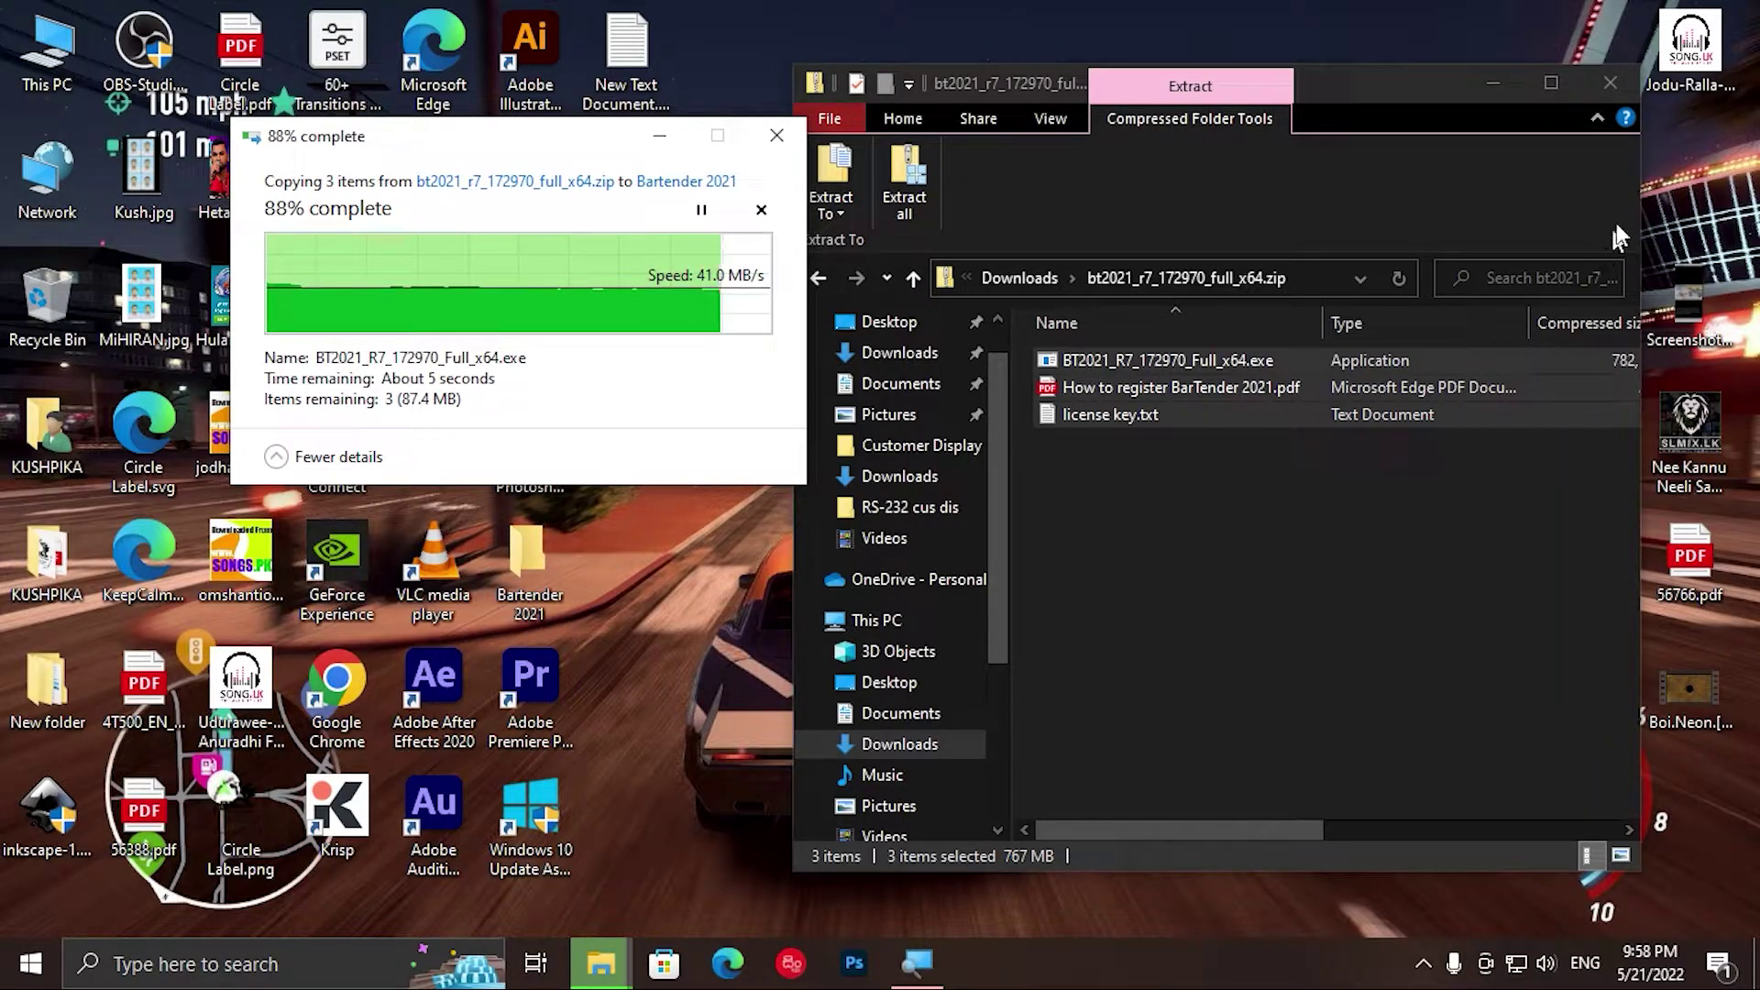
pyautogui.click(1621, 82)
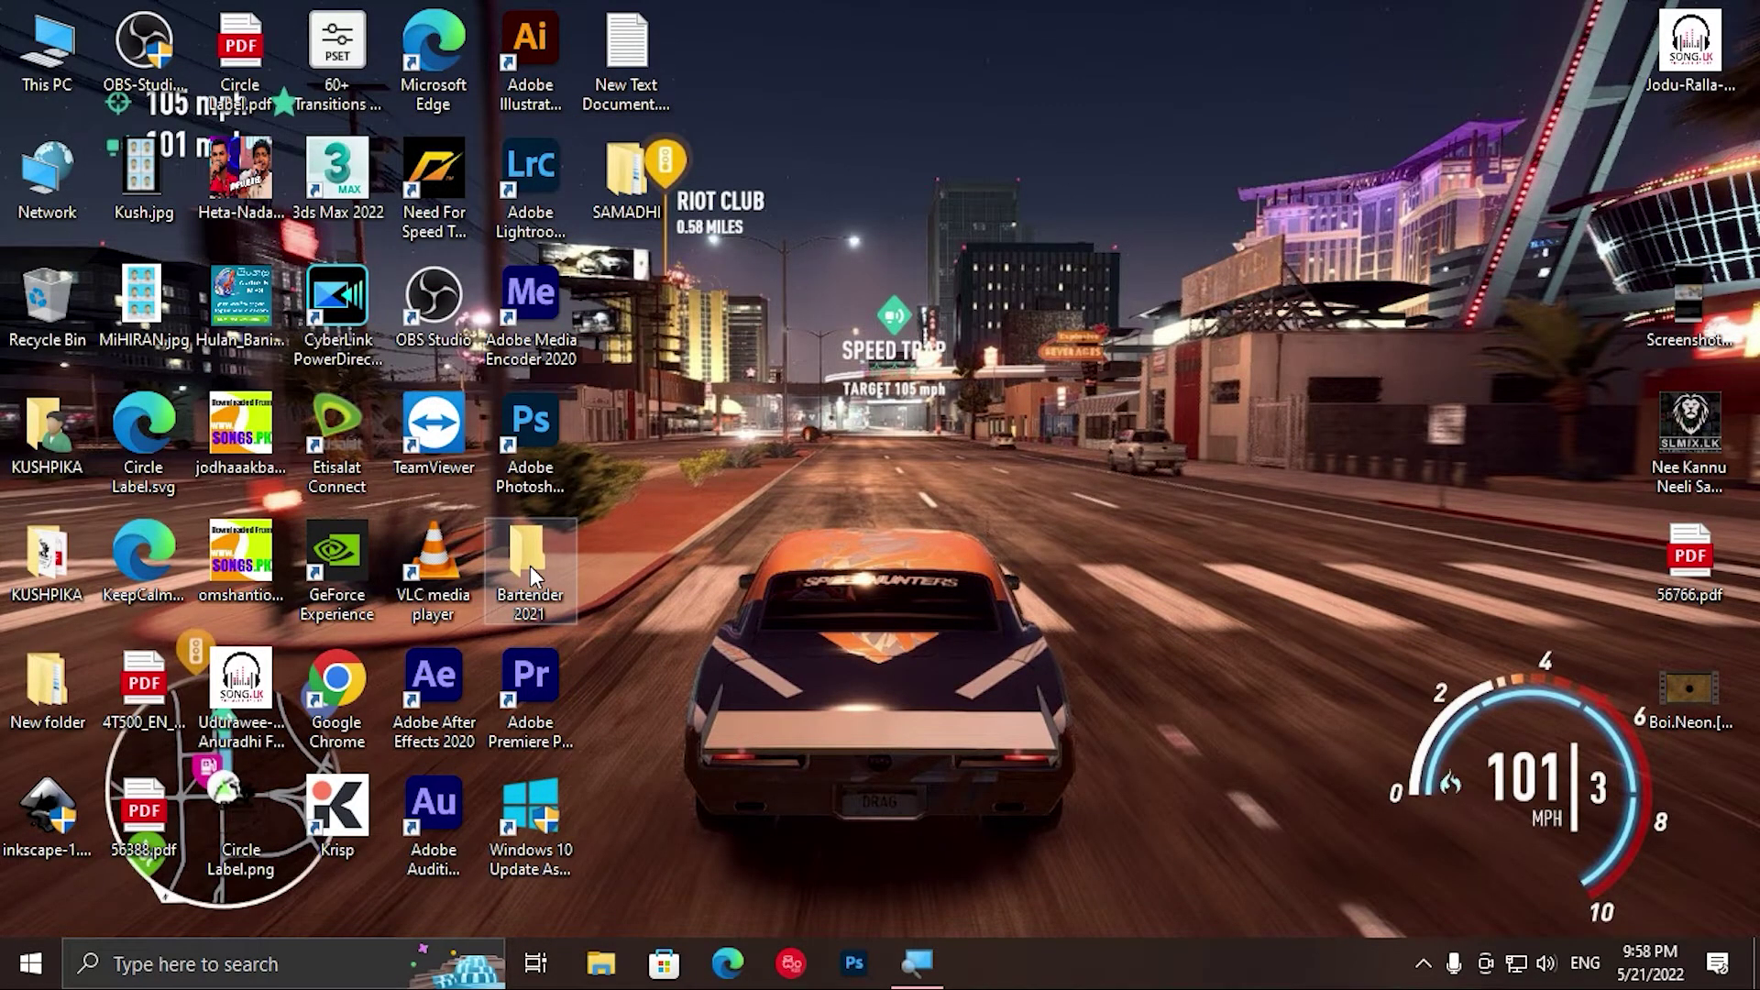
pyautogui.doubleClick(530, 565)
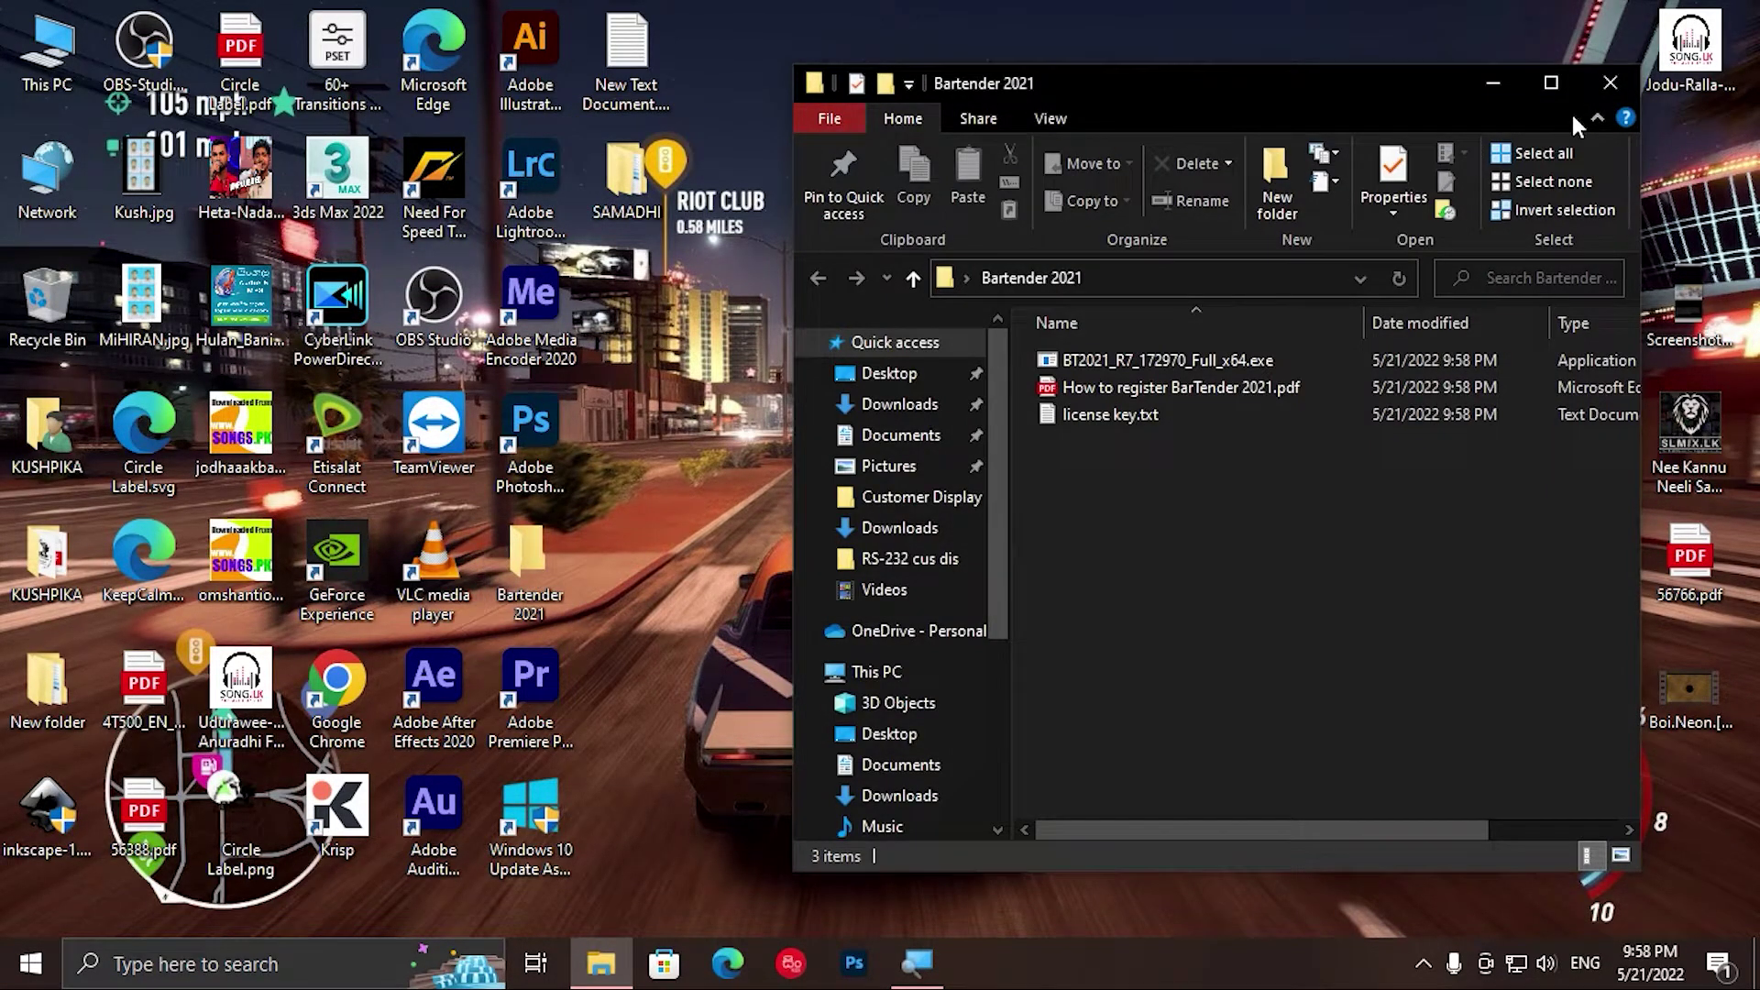
pyautogui.click(1551, 84)
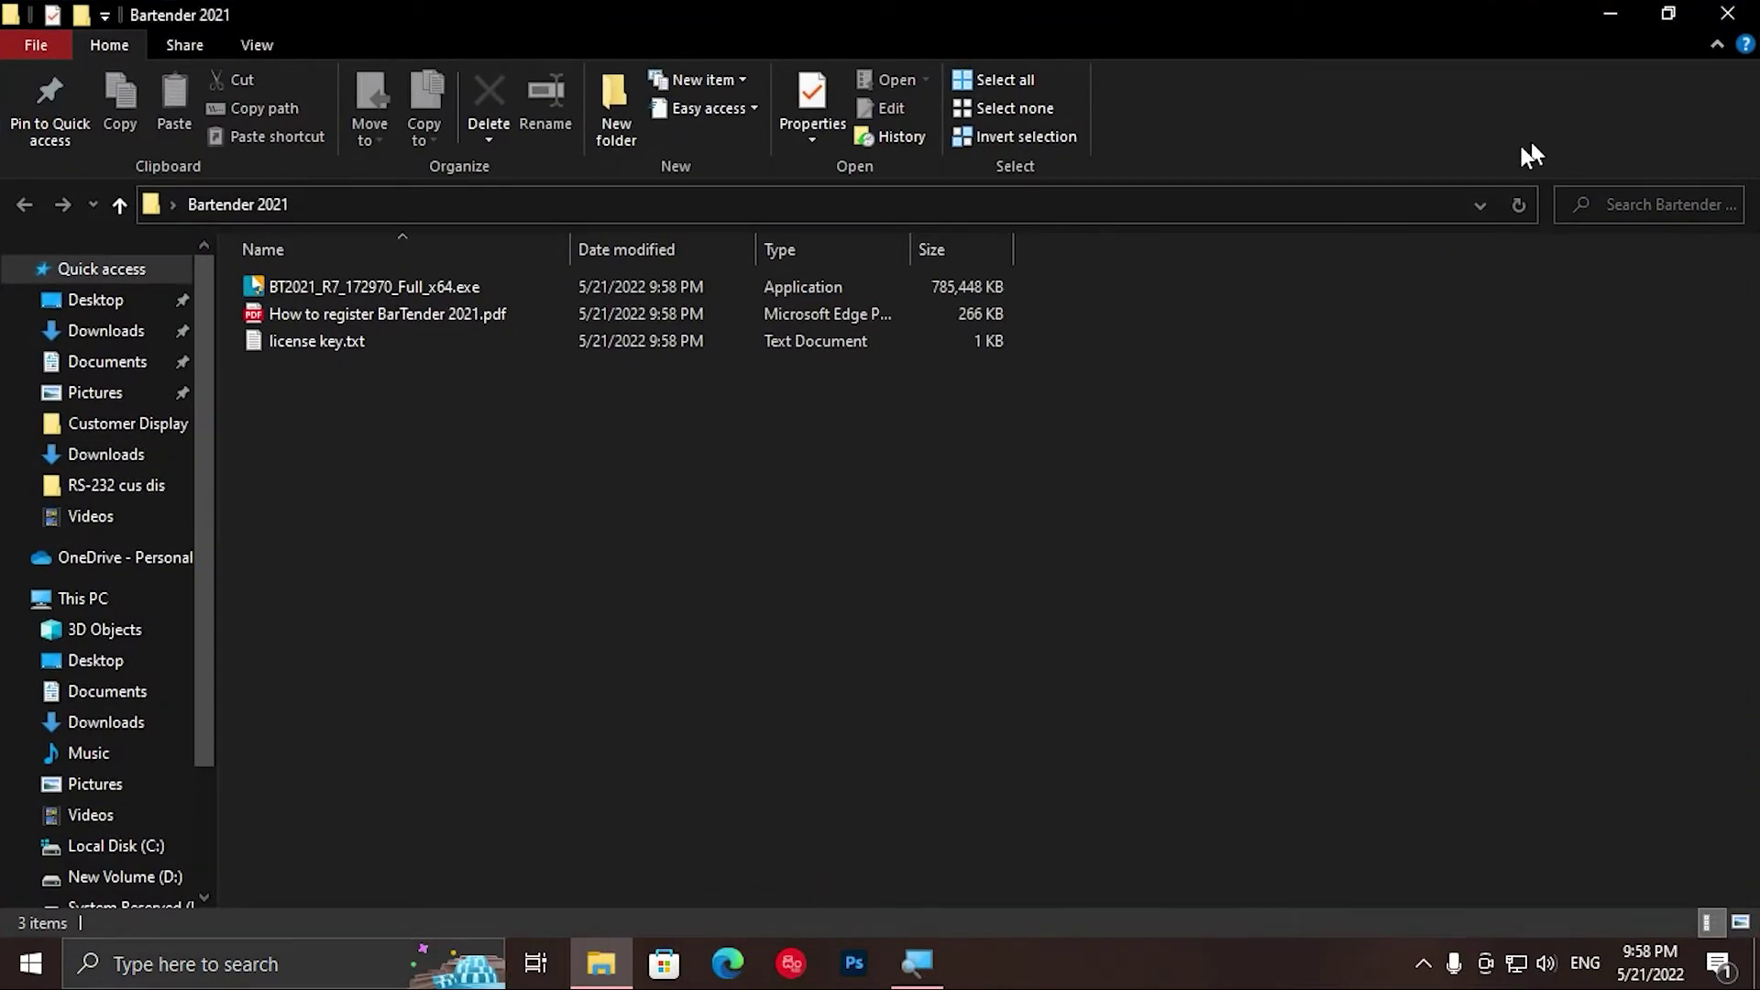
# Step: Open How to register BarTender 2021.pdf, scroll through all six pages, then return to page 1
pyautogui.doubleClick(400, 317)
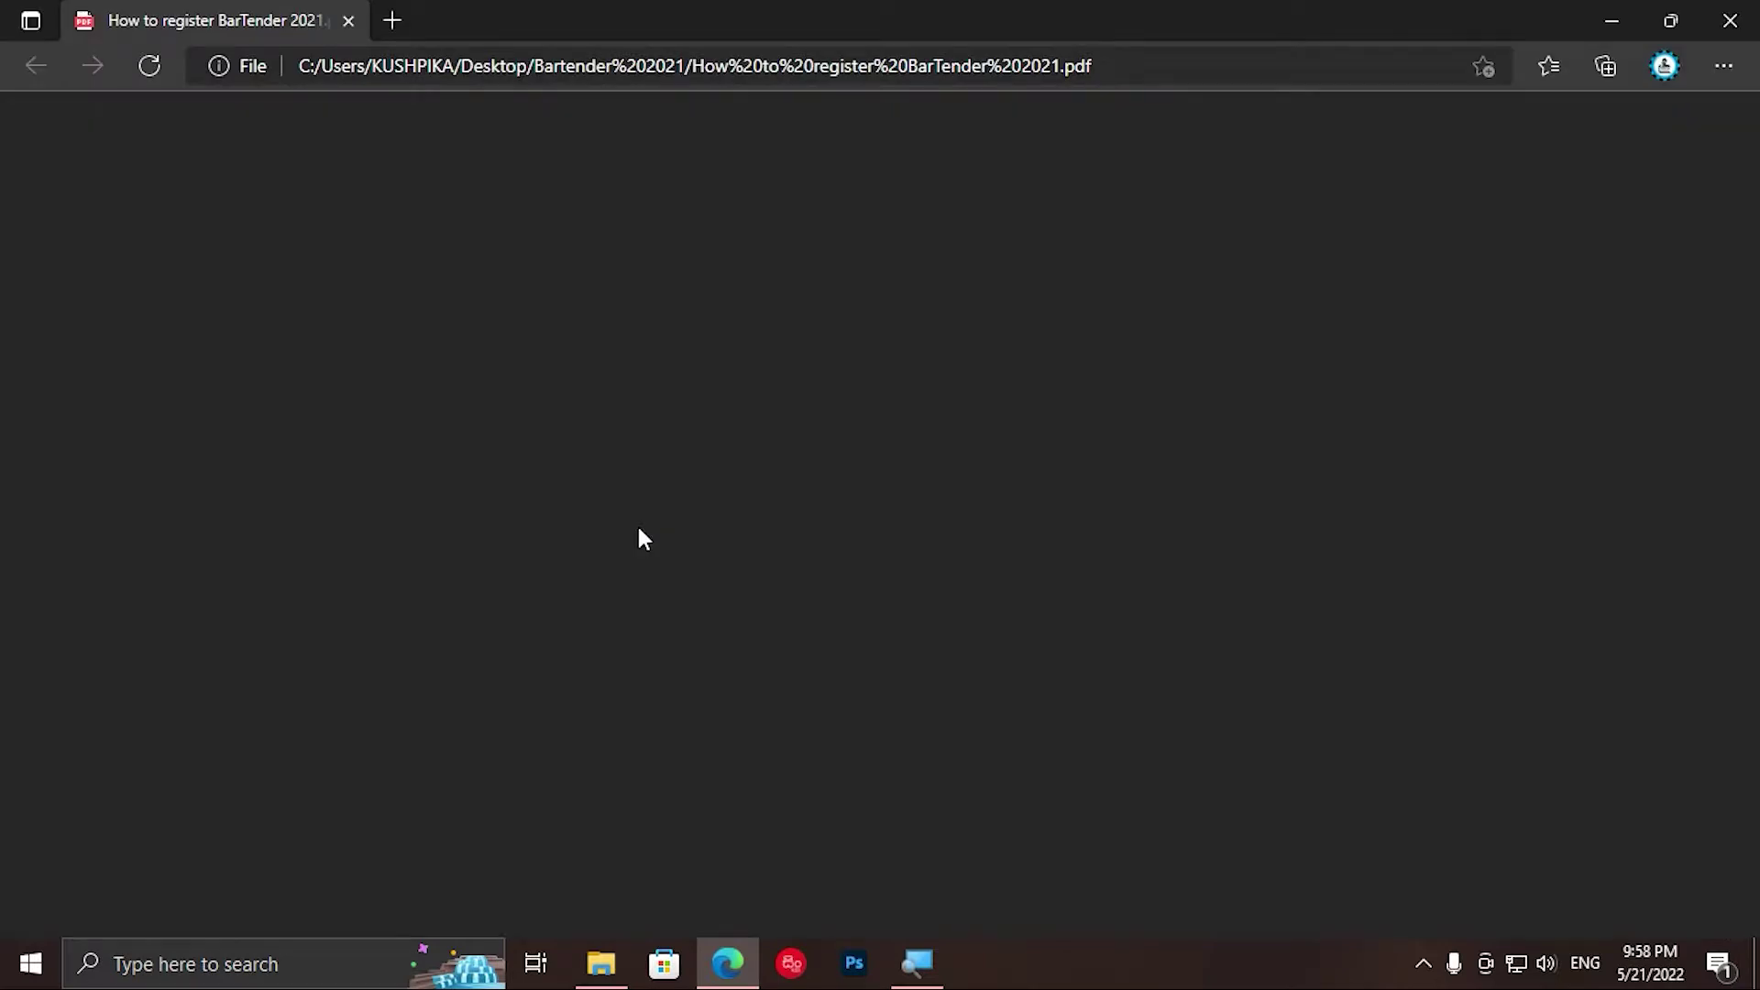
pyautogui.scroll(-7, 640, 536)
pyautogui.scroll(-3, 647, 560)
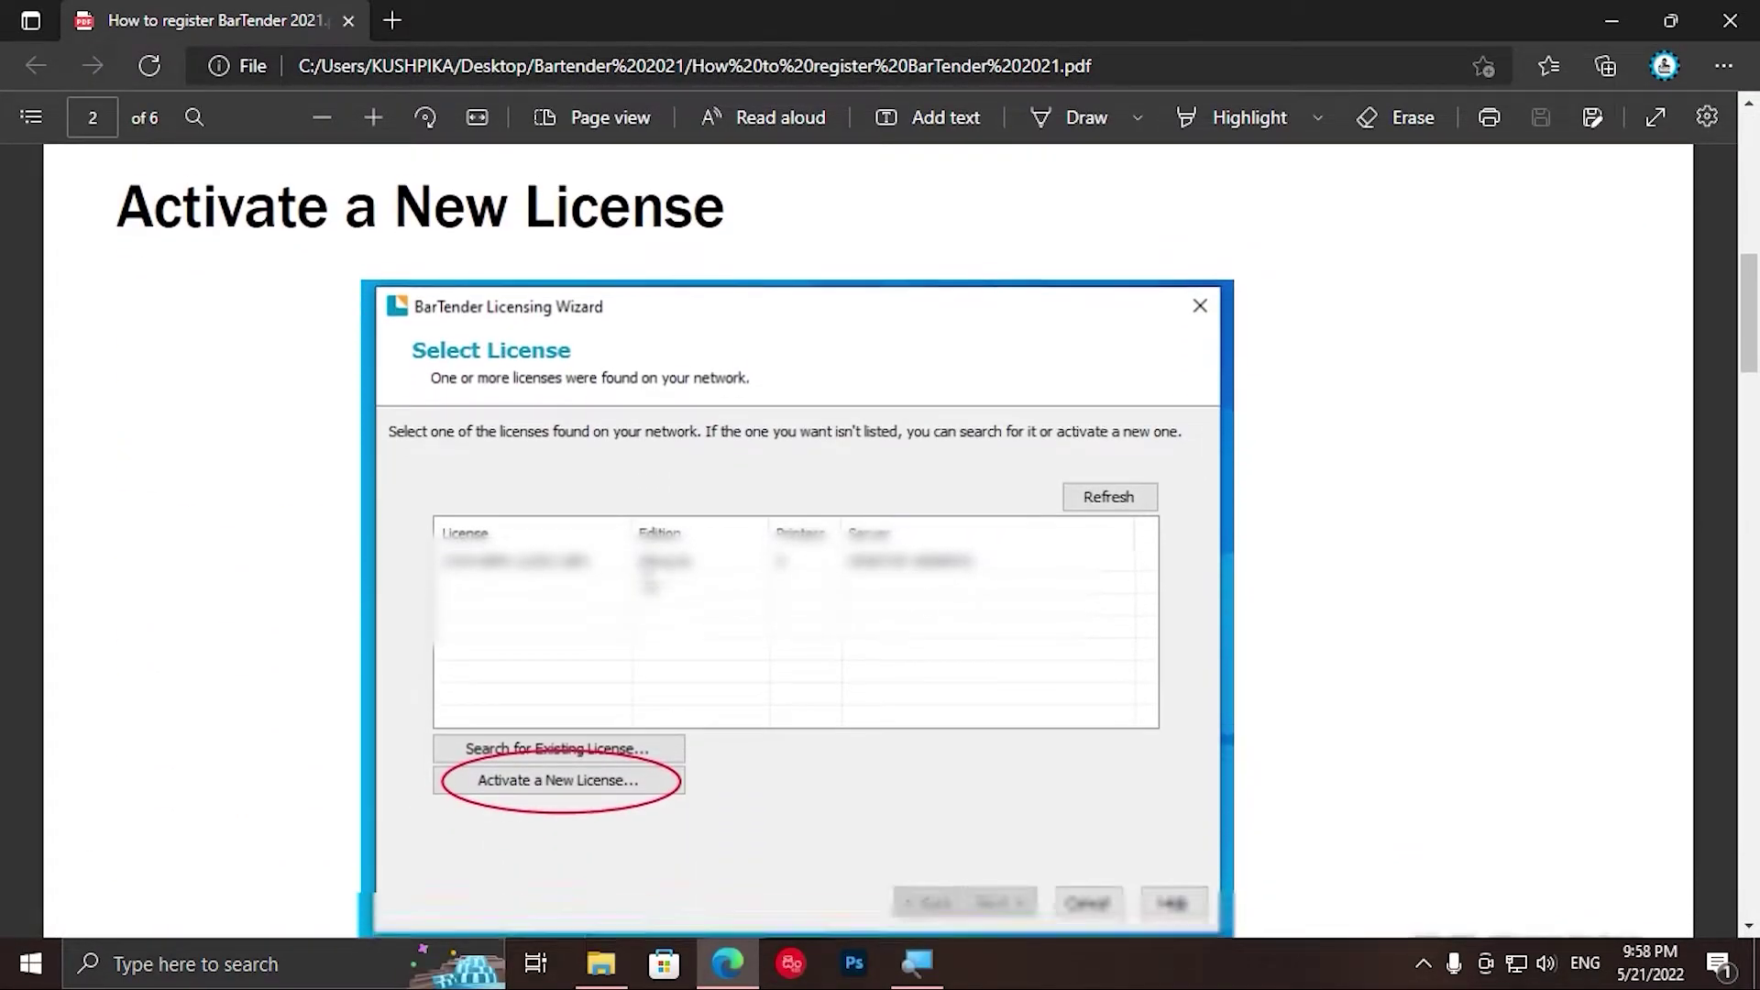
pyautogui.scroll(-10, 873, 633)
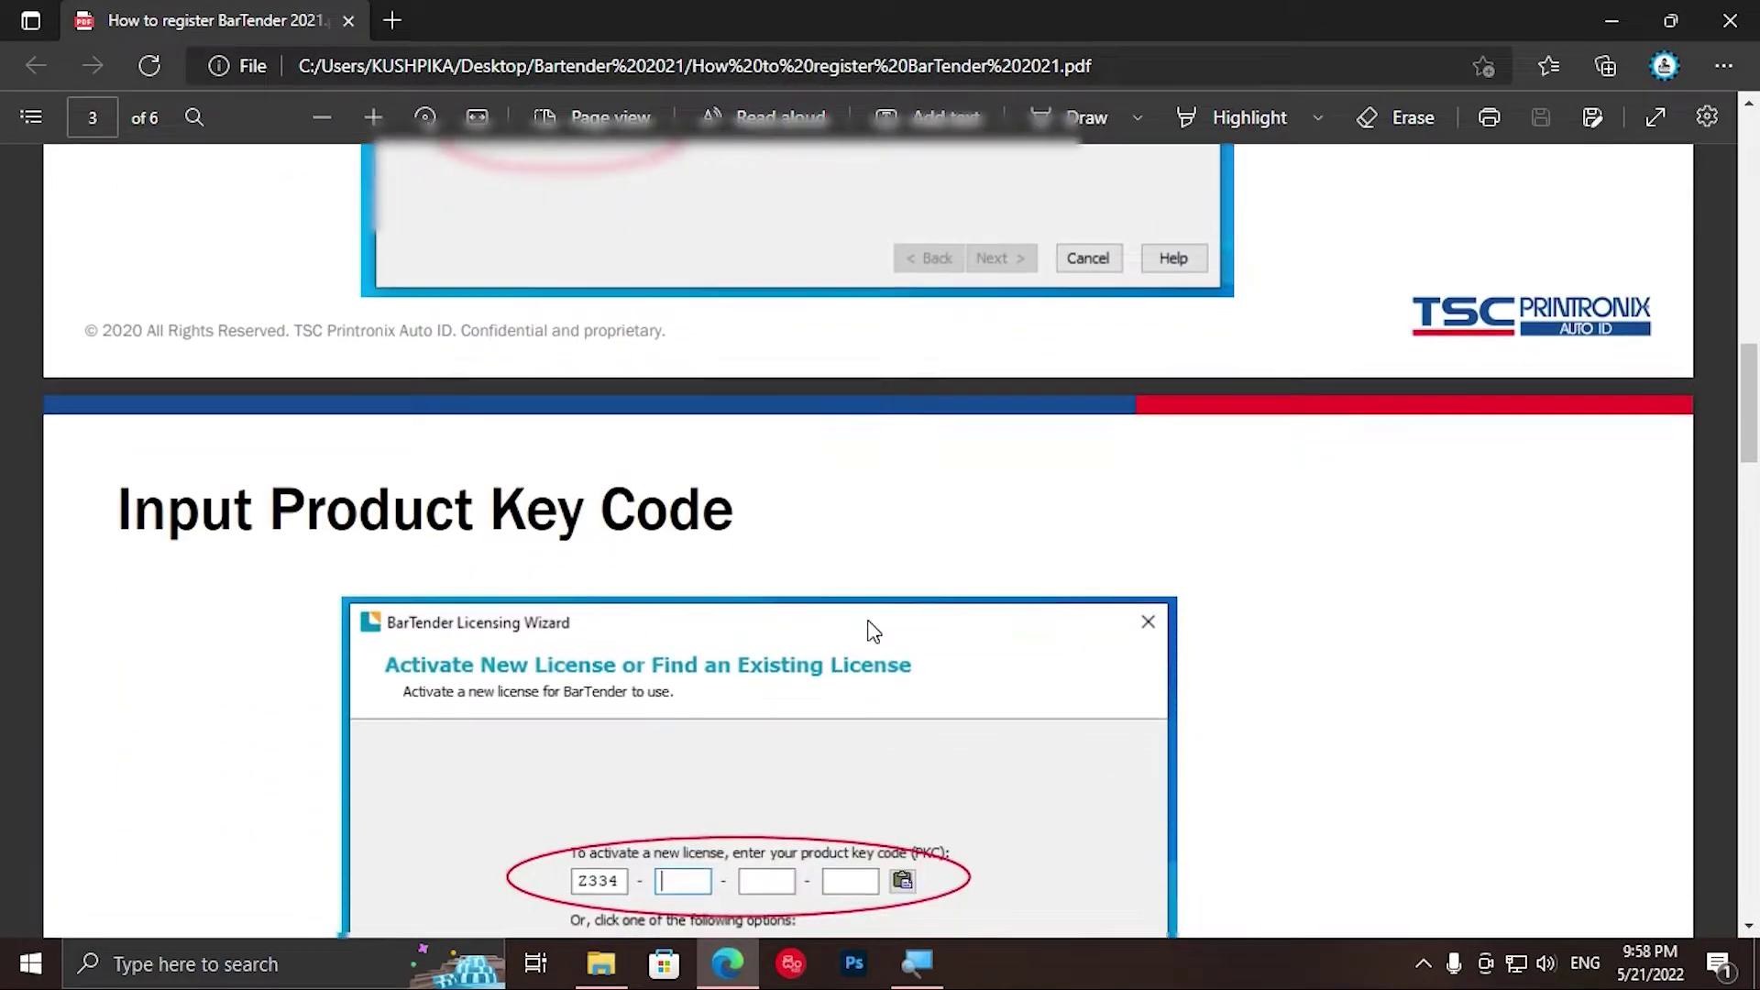
pyautogui.scroll(-10, 873, 633)
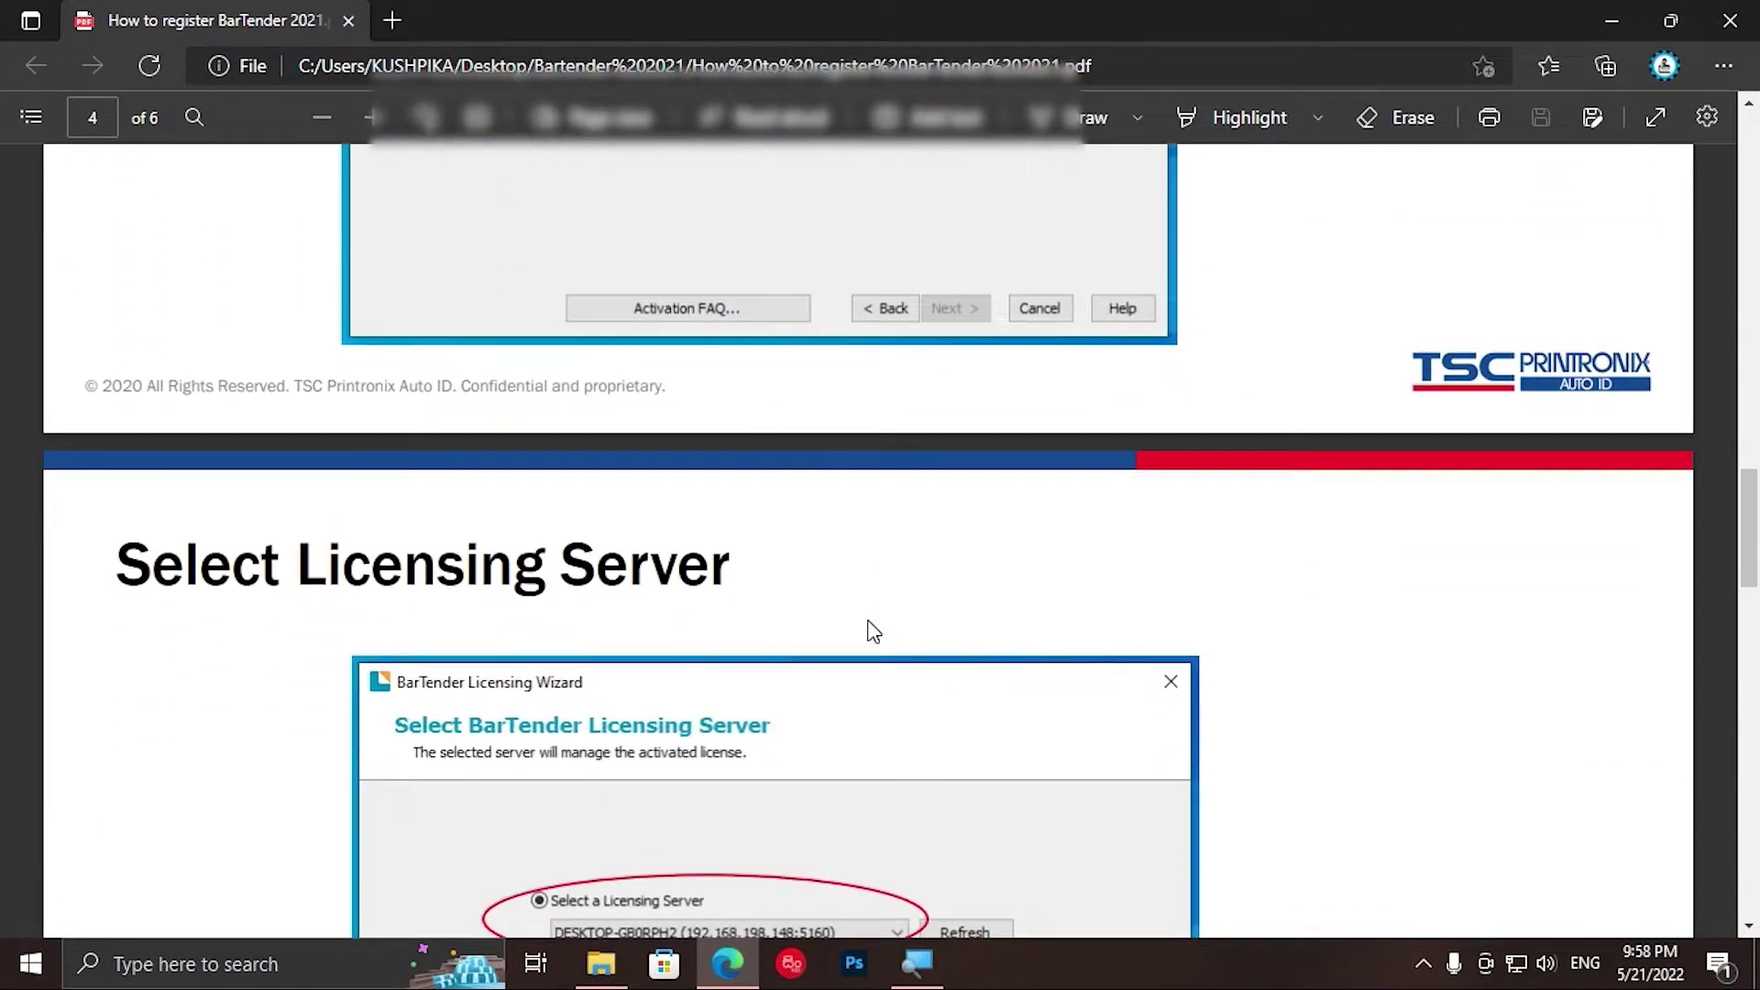
pyautogui.scroll(-10, 873, 633)
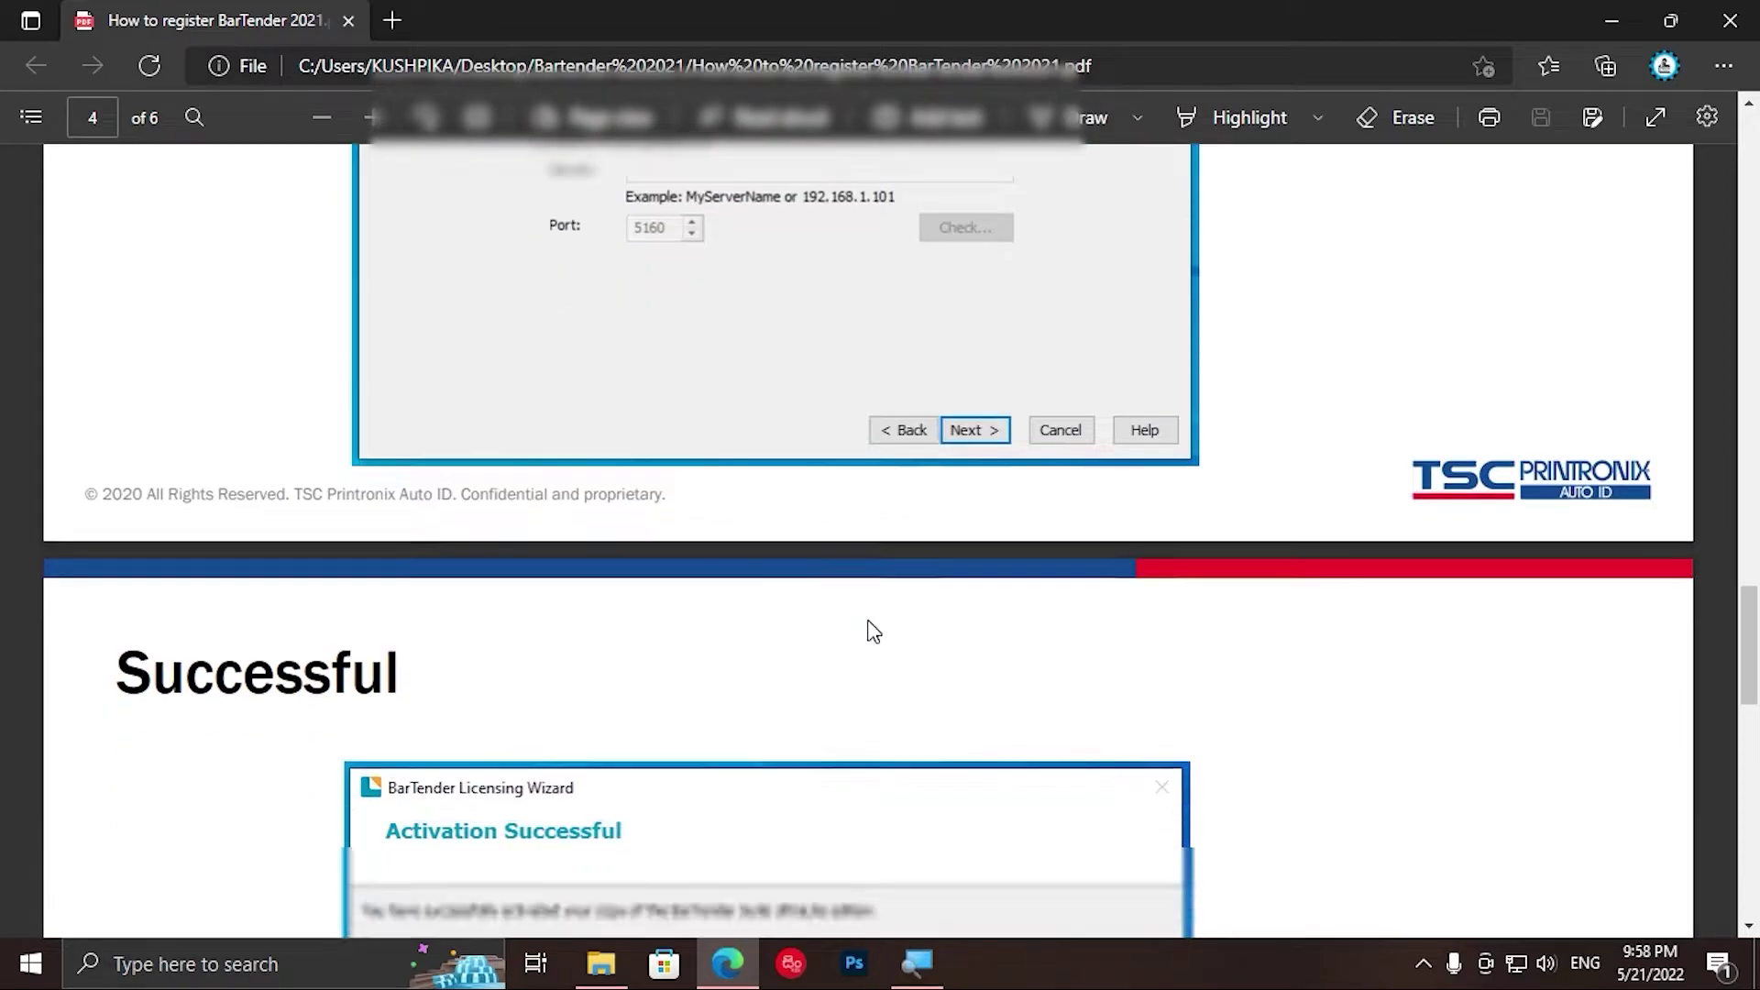
pyautogui.scroll(-10, 873, 633)
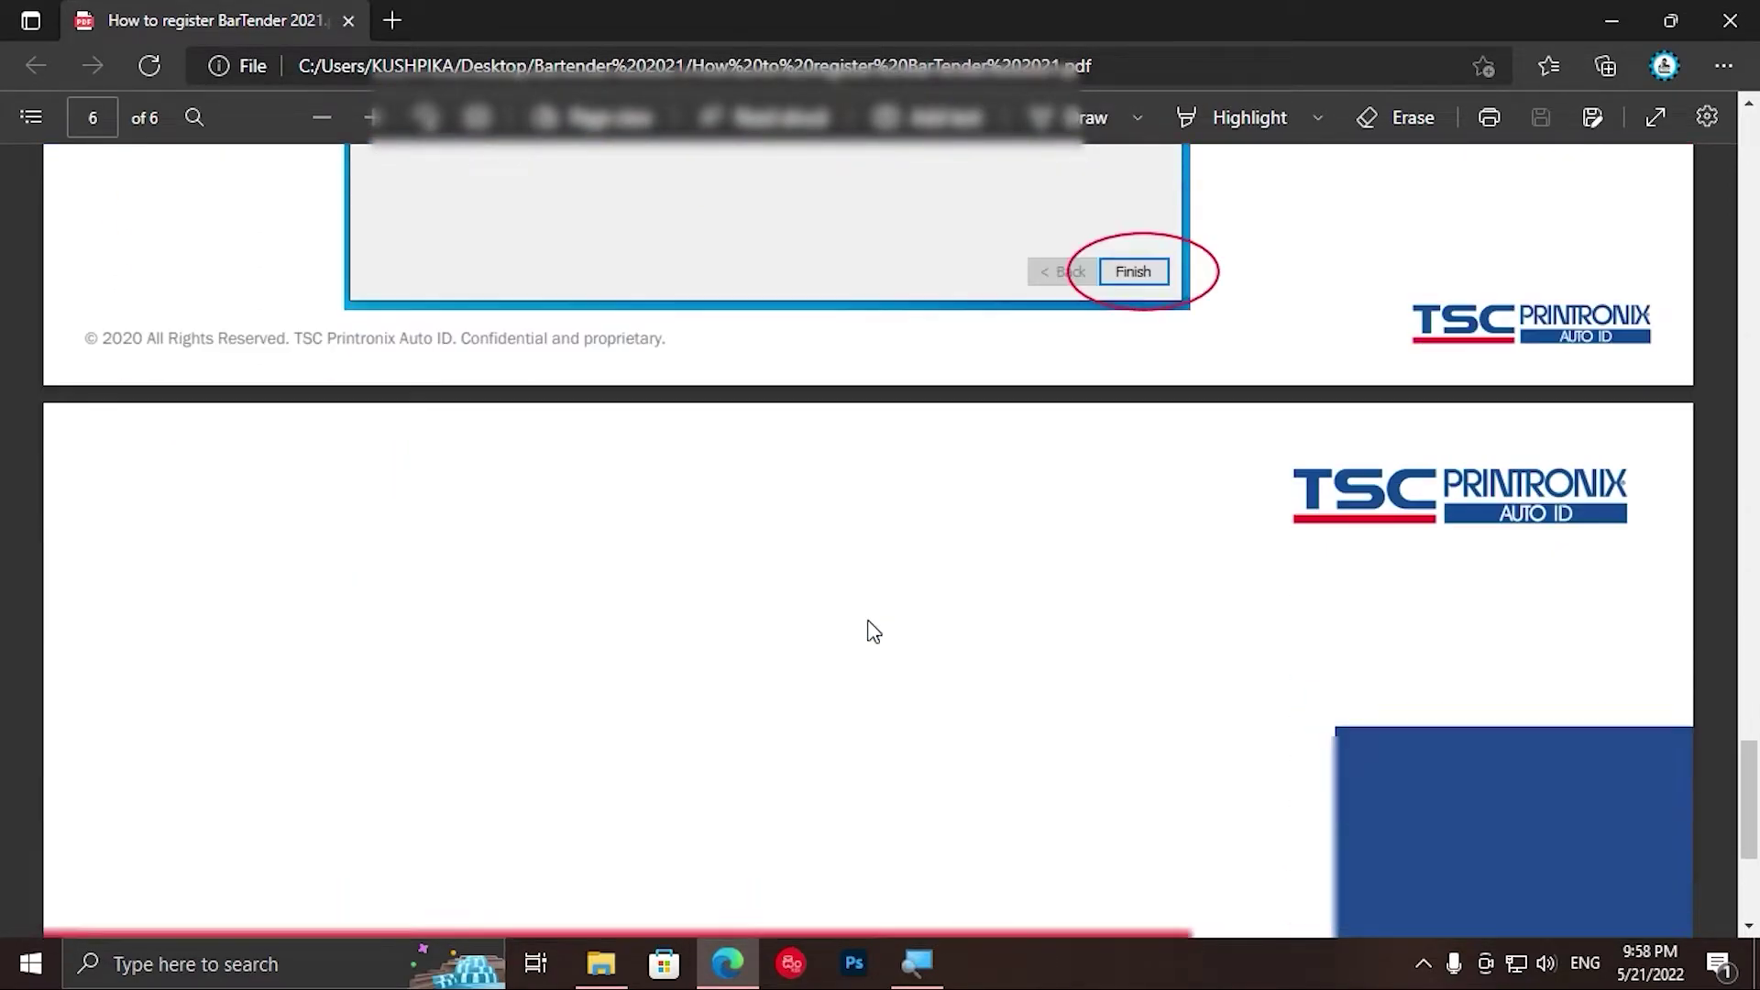
pyautogui.scroll(10, 869, 622)
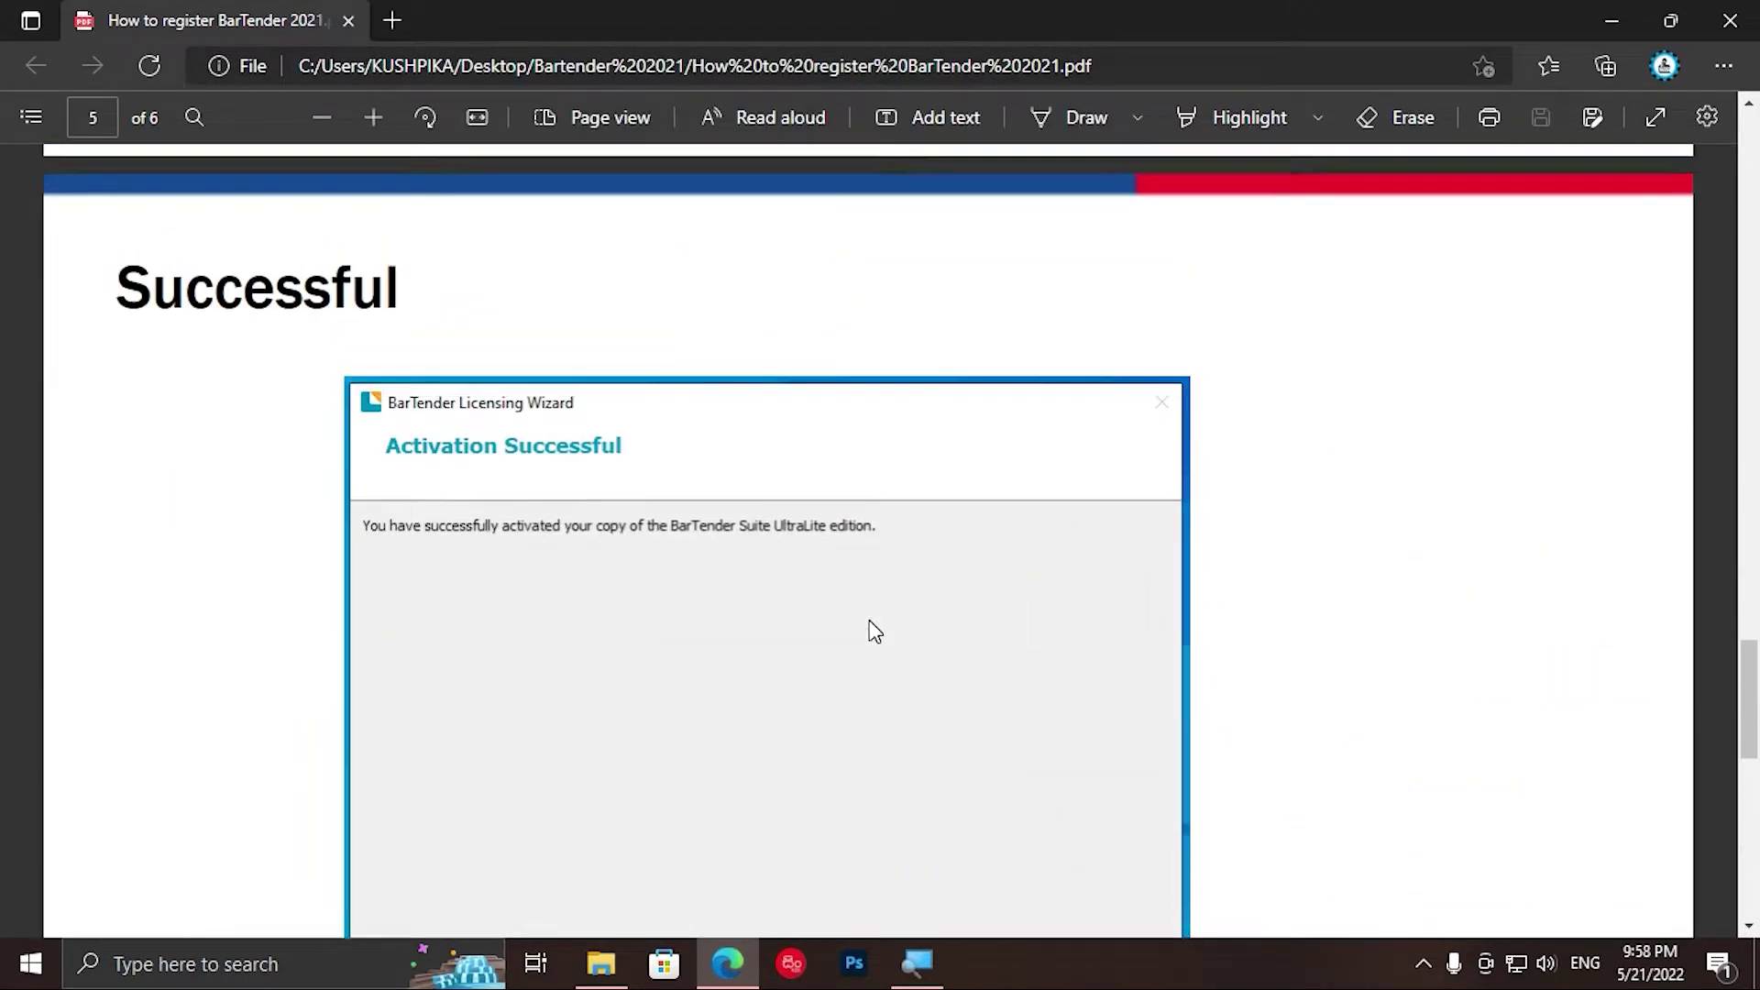
pyautogui.scroll(20, 871, 622)
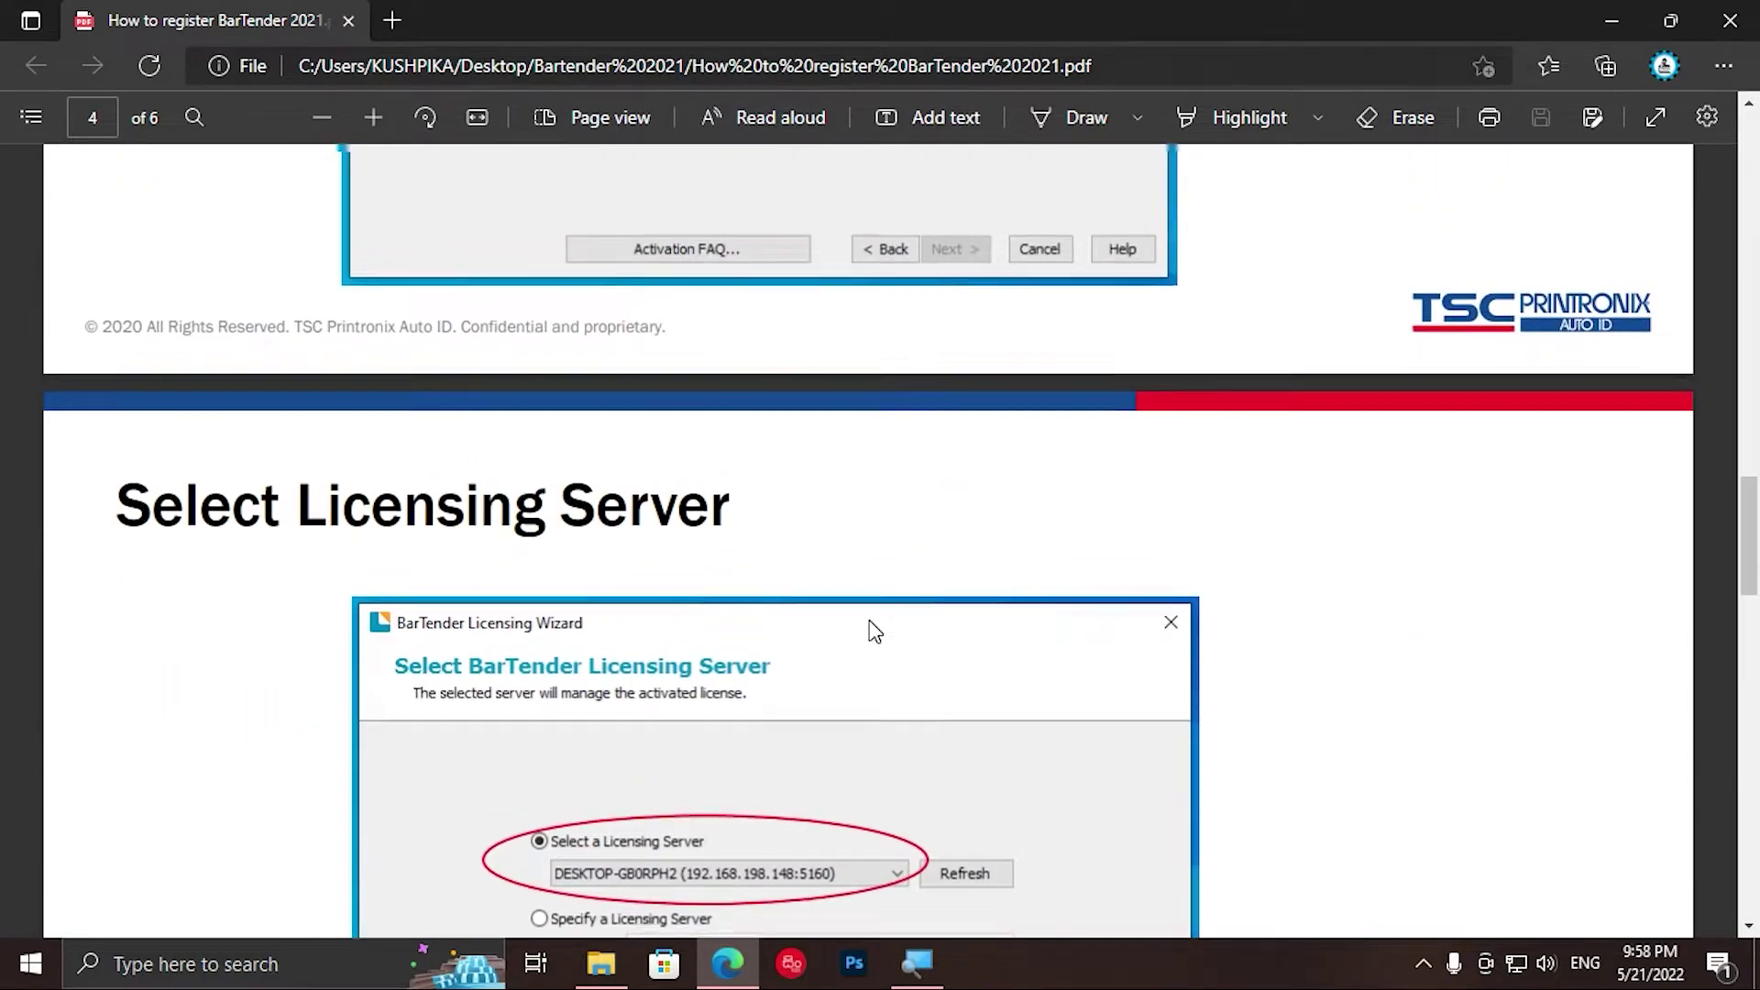
pyautogui.scroll(10, 871, 623)
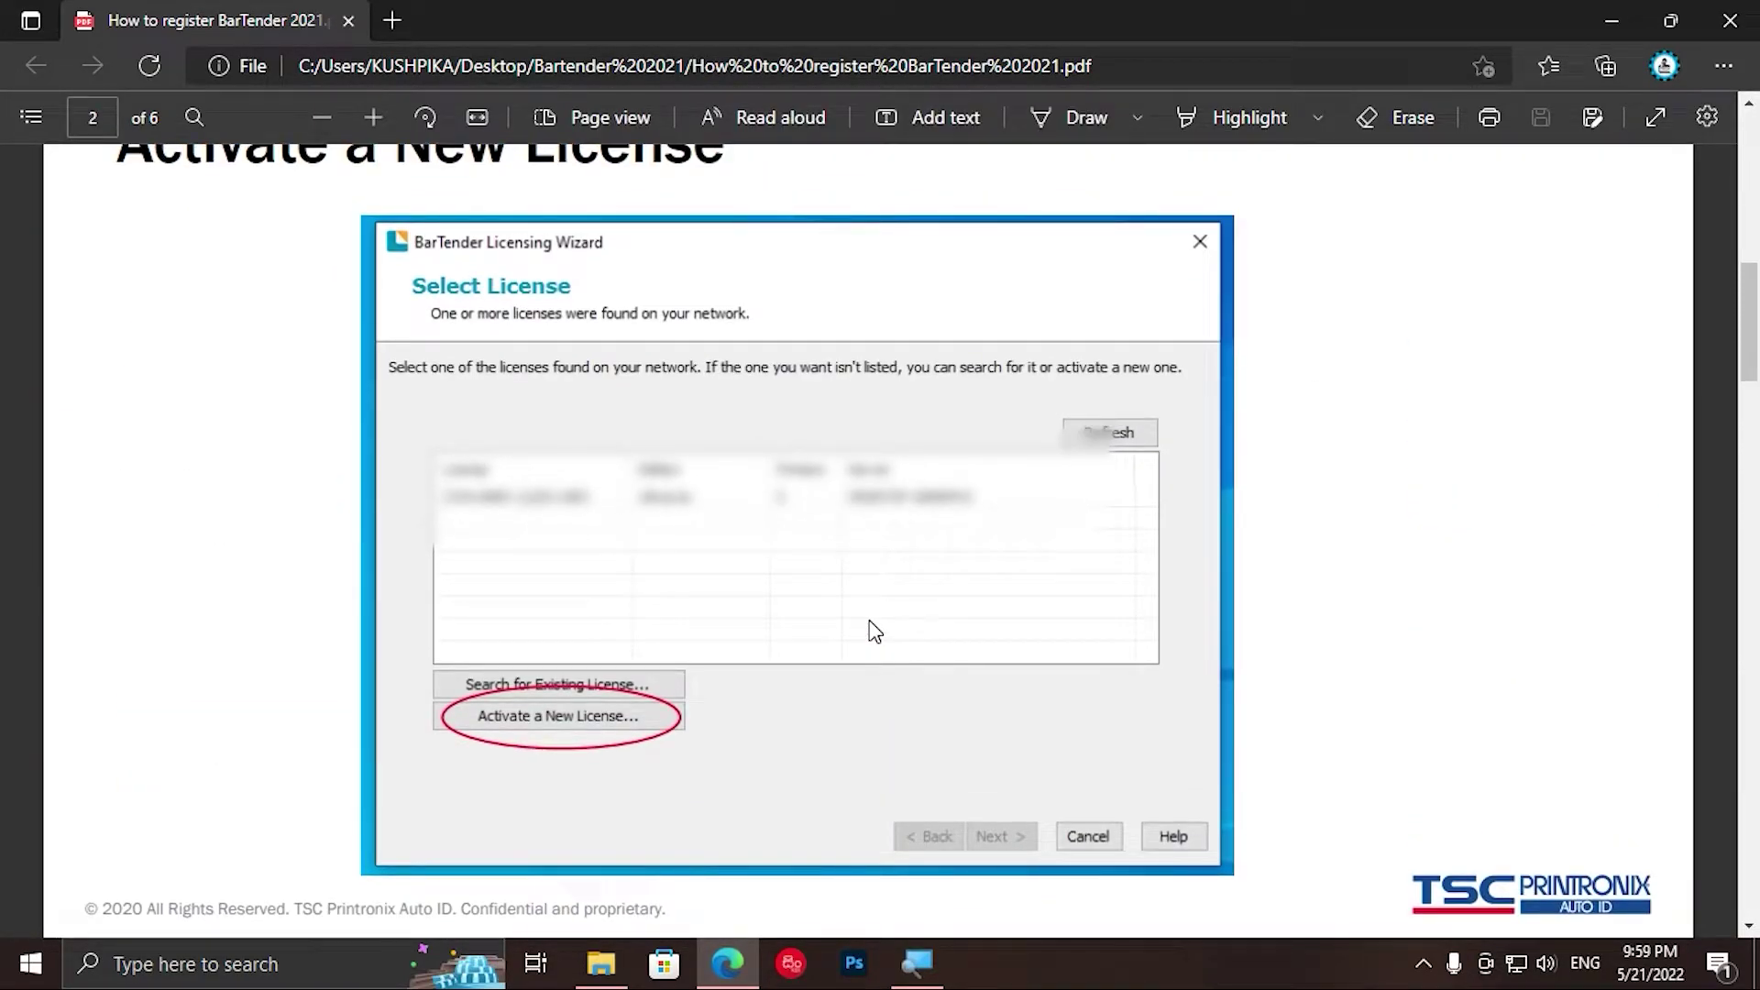
pyautogui.scroll(10, 875, 633)
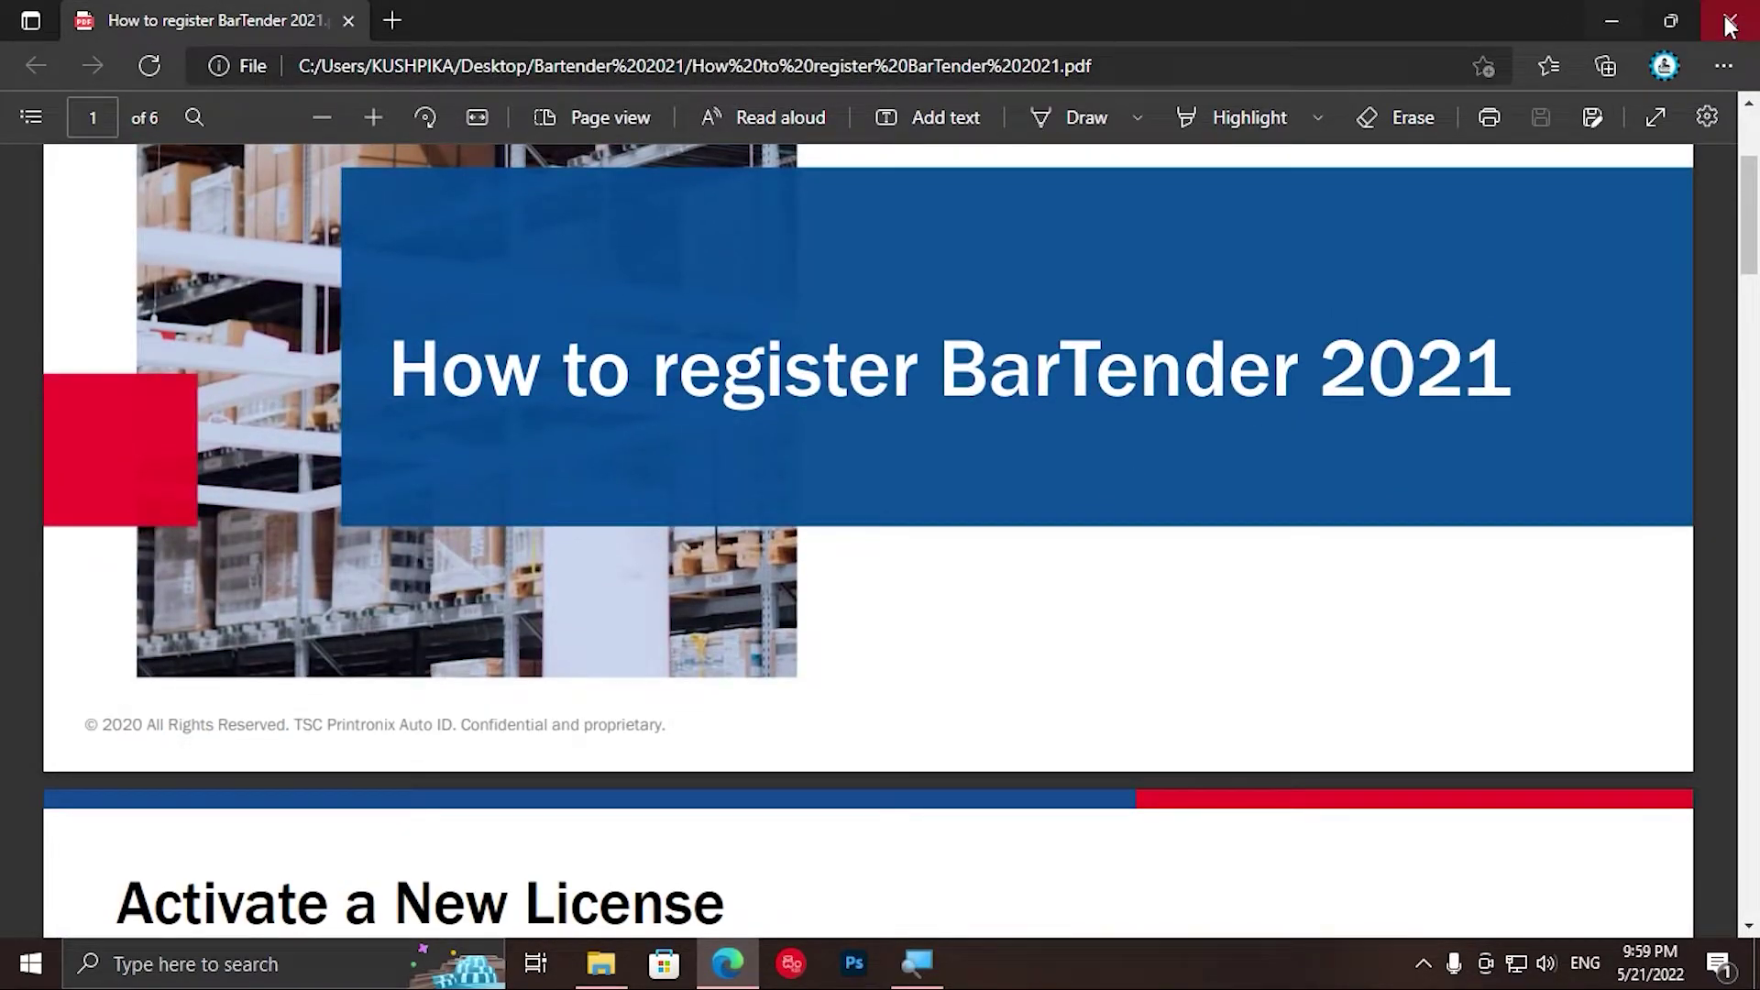
# Step: Close the PDF, copy the product key line from license key.txt, and close Notepad
pyautogui.click(1728, 23)
pyautogui.doubleClick(383, 338)
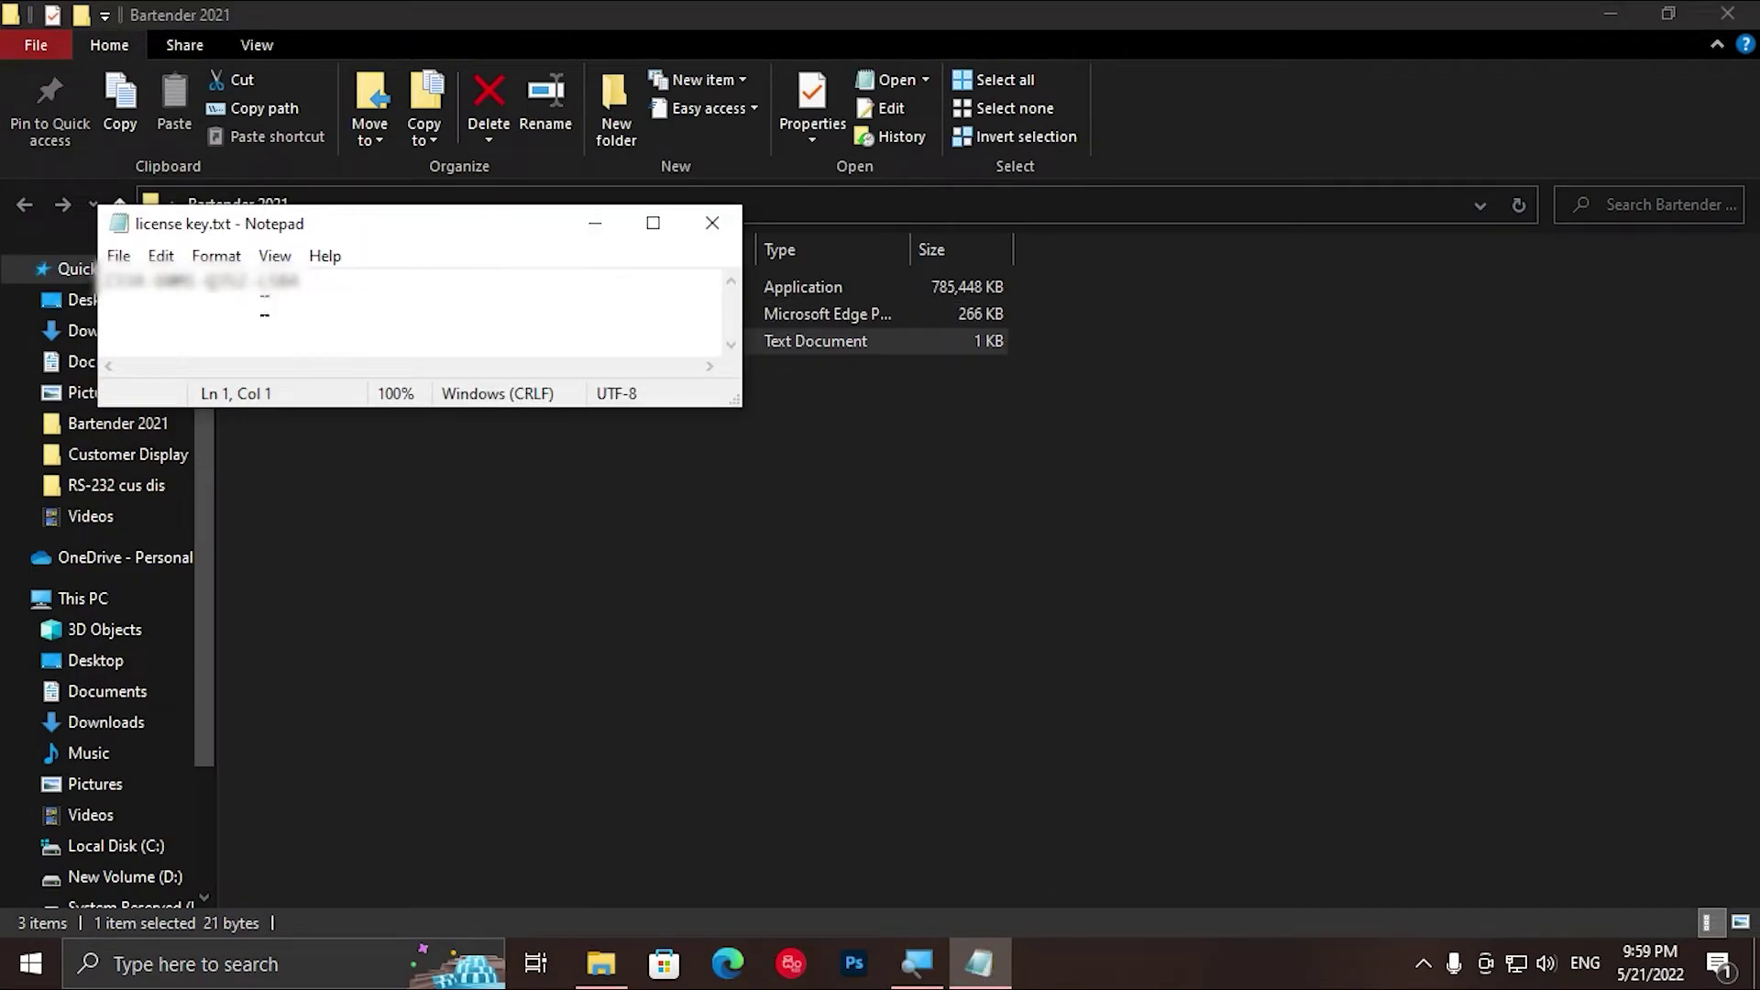
pyautogui.moveTo(305, 280); pyautogui.dragTo(83, 298)
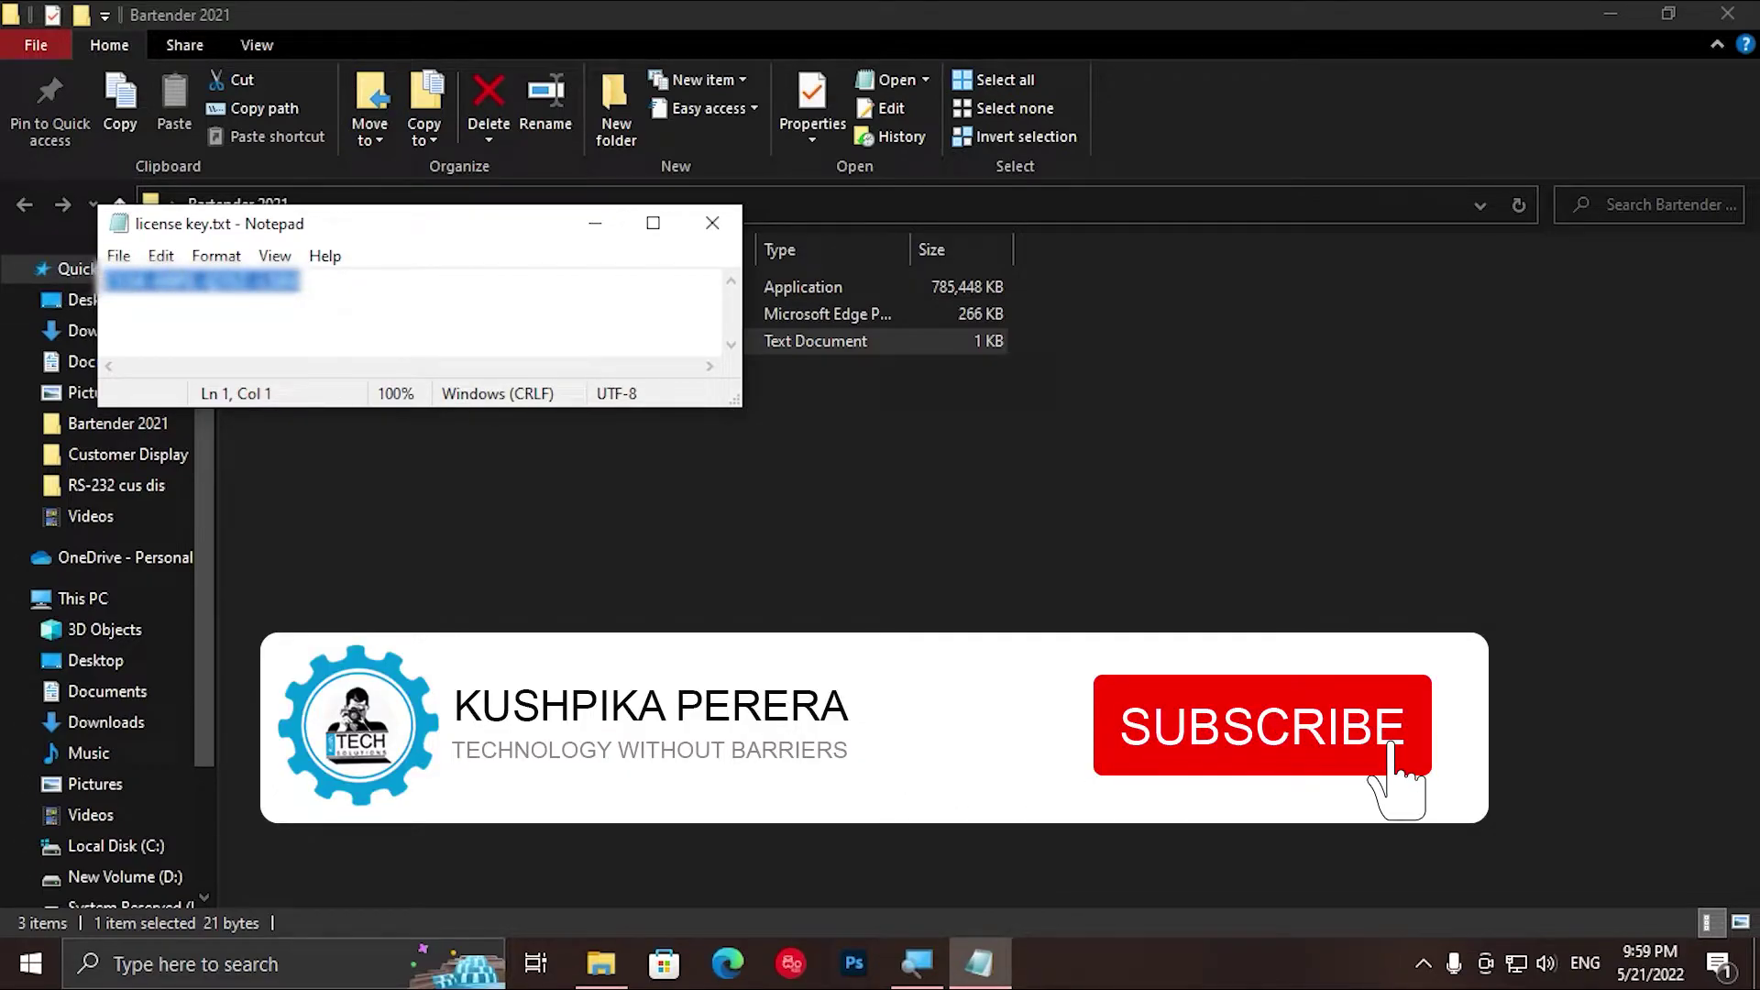
pyautogui.rightClick(200, 294)
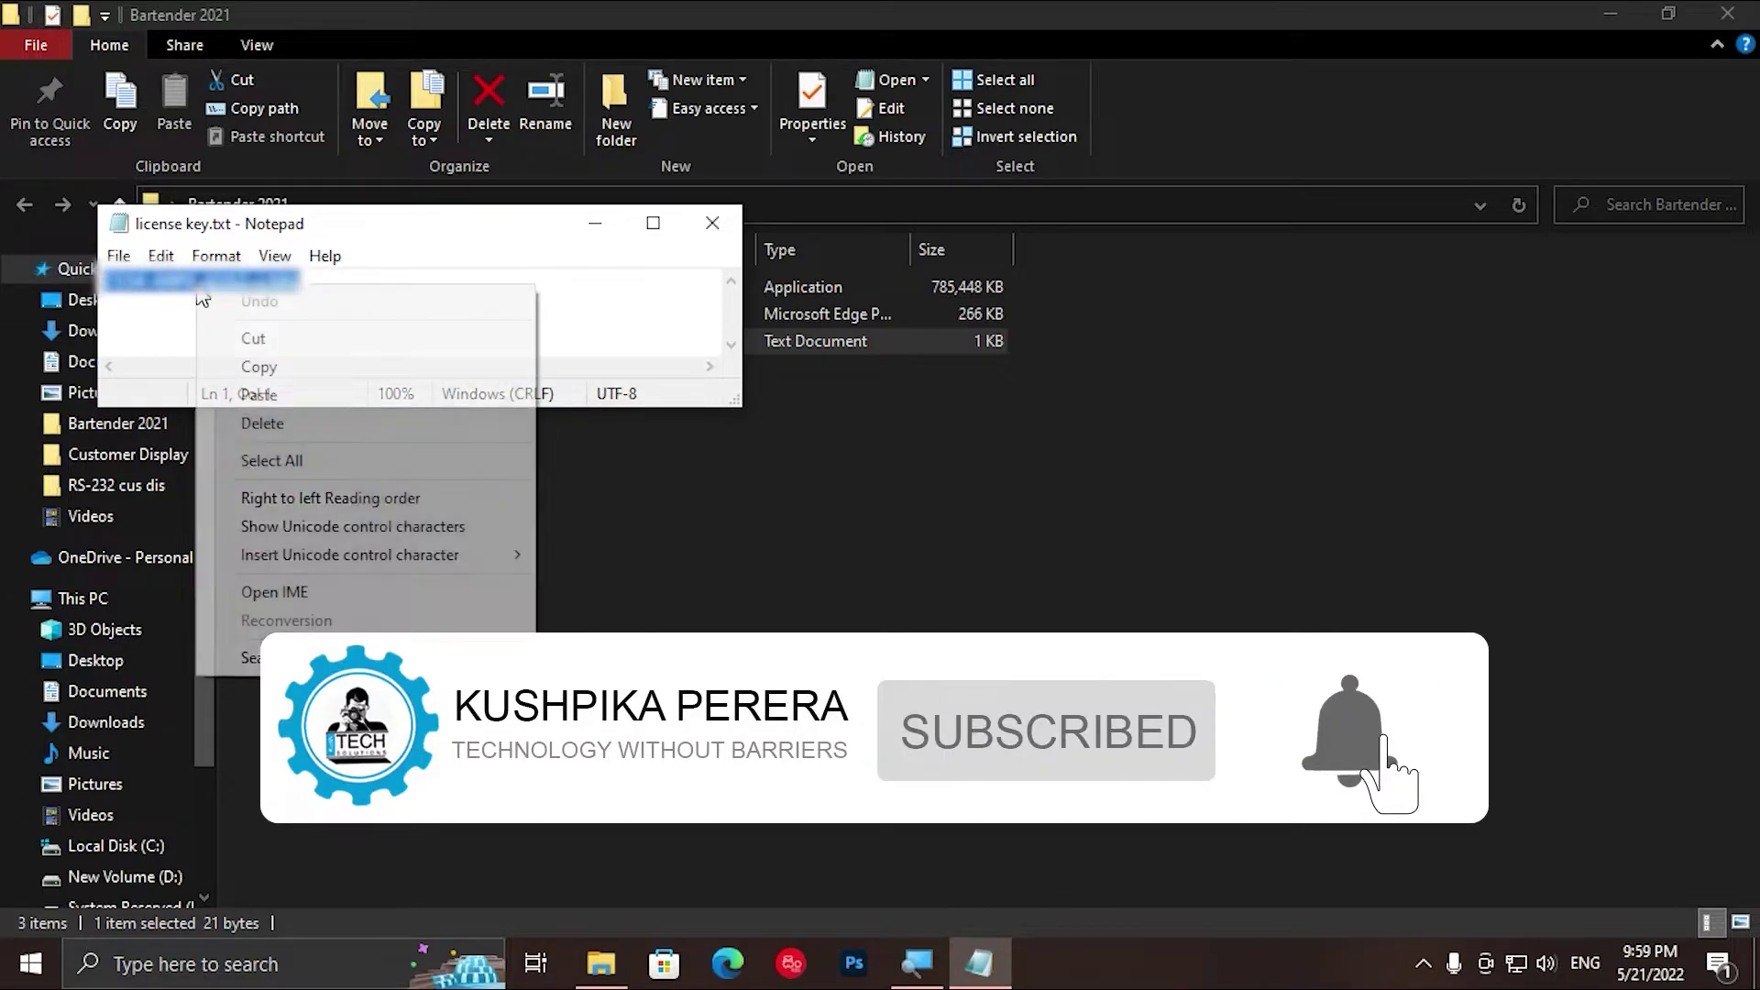
pyautogui.click(290, 368)
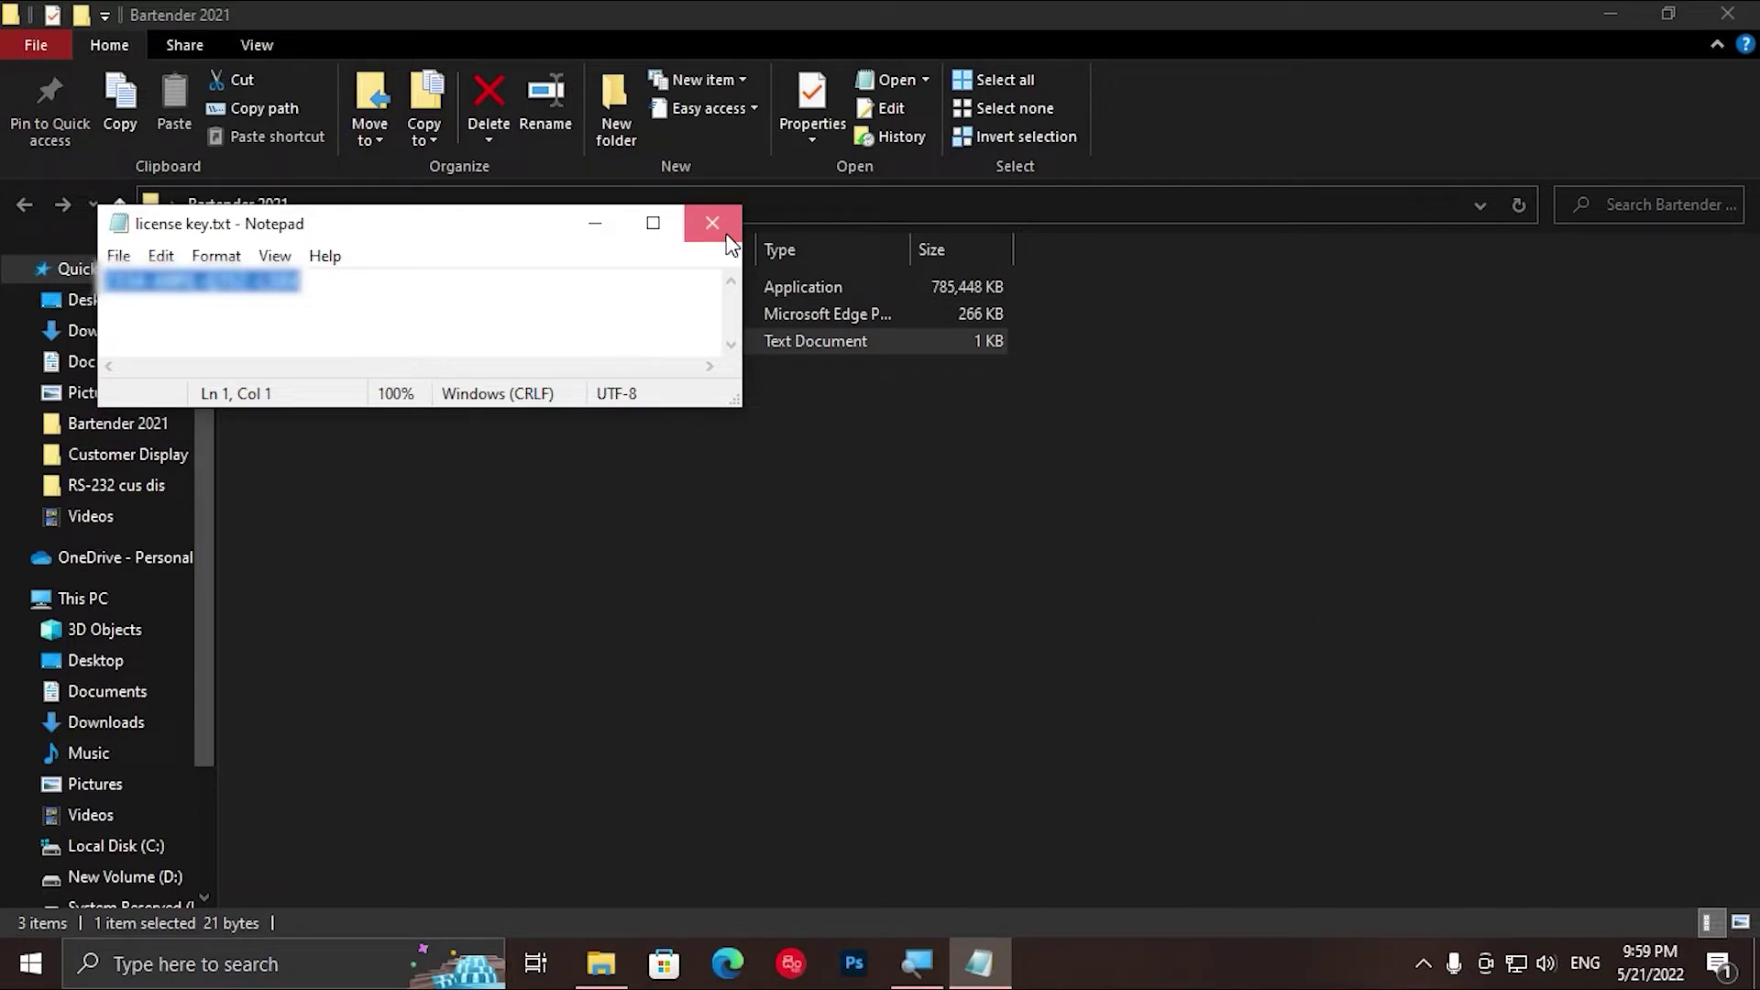
pyautogui.click(712, 224)
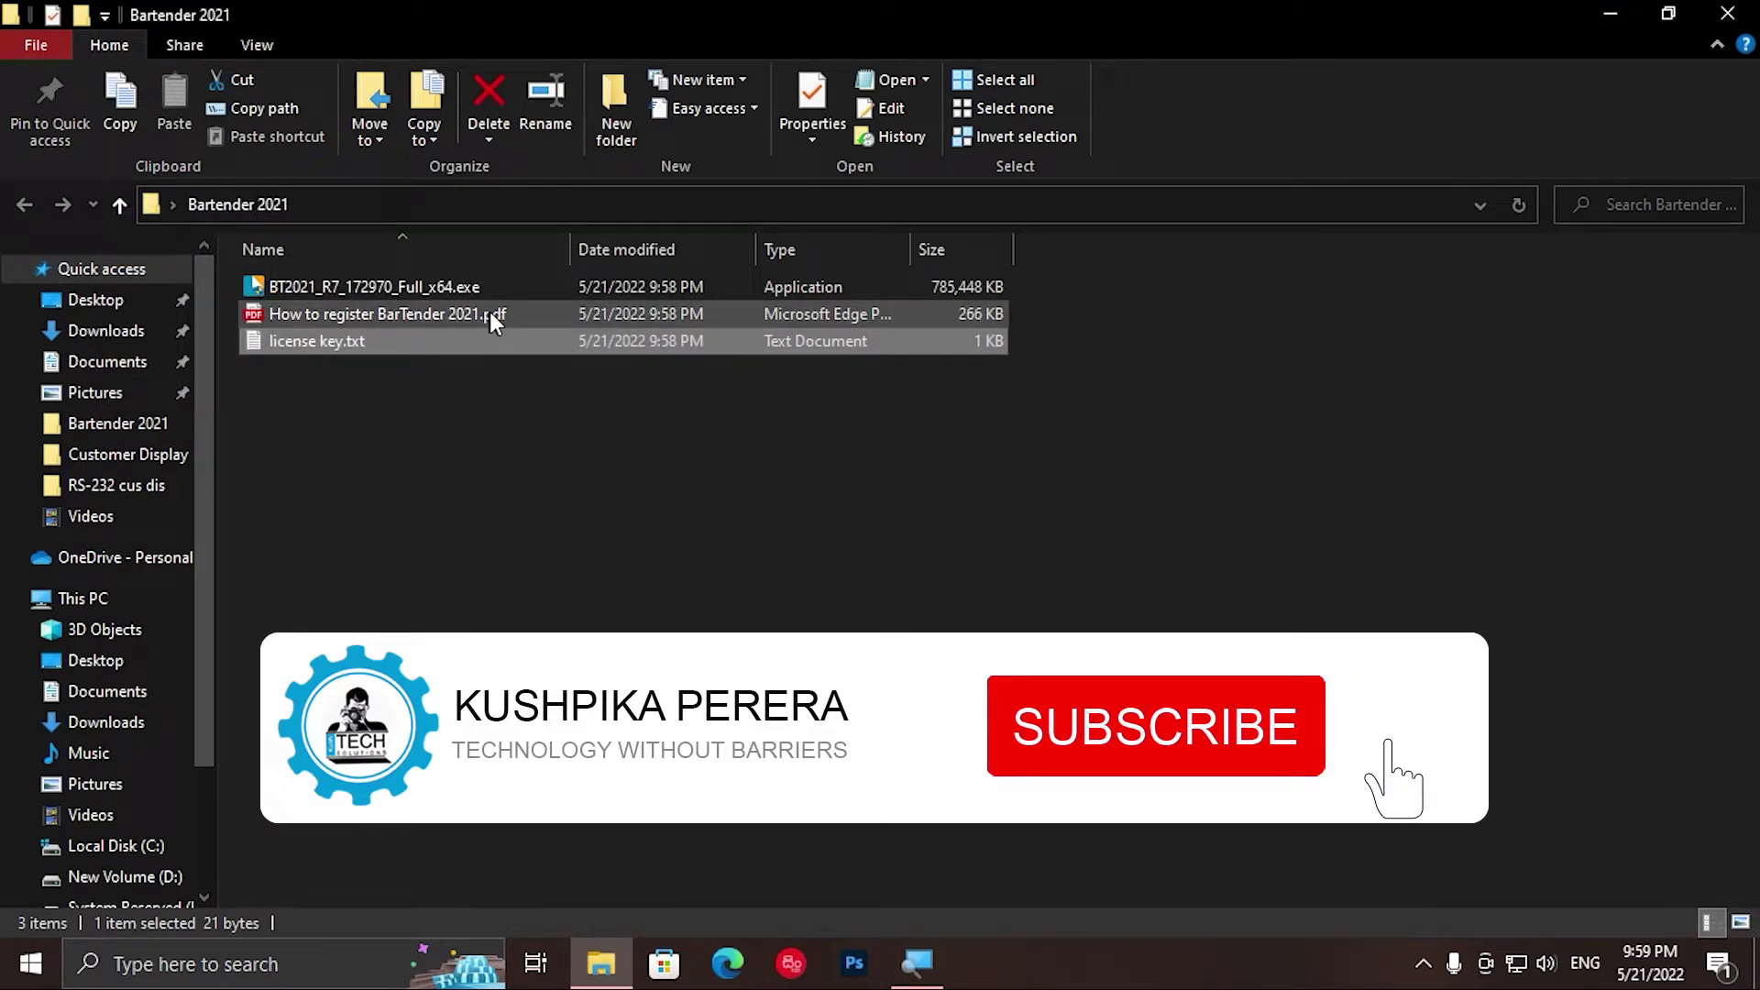
# Step: Run the BarTender 2021 R7 installer as administrator and allow it to make changes
pyautogui.click(474, 291)
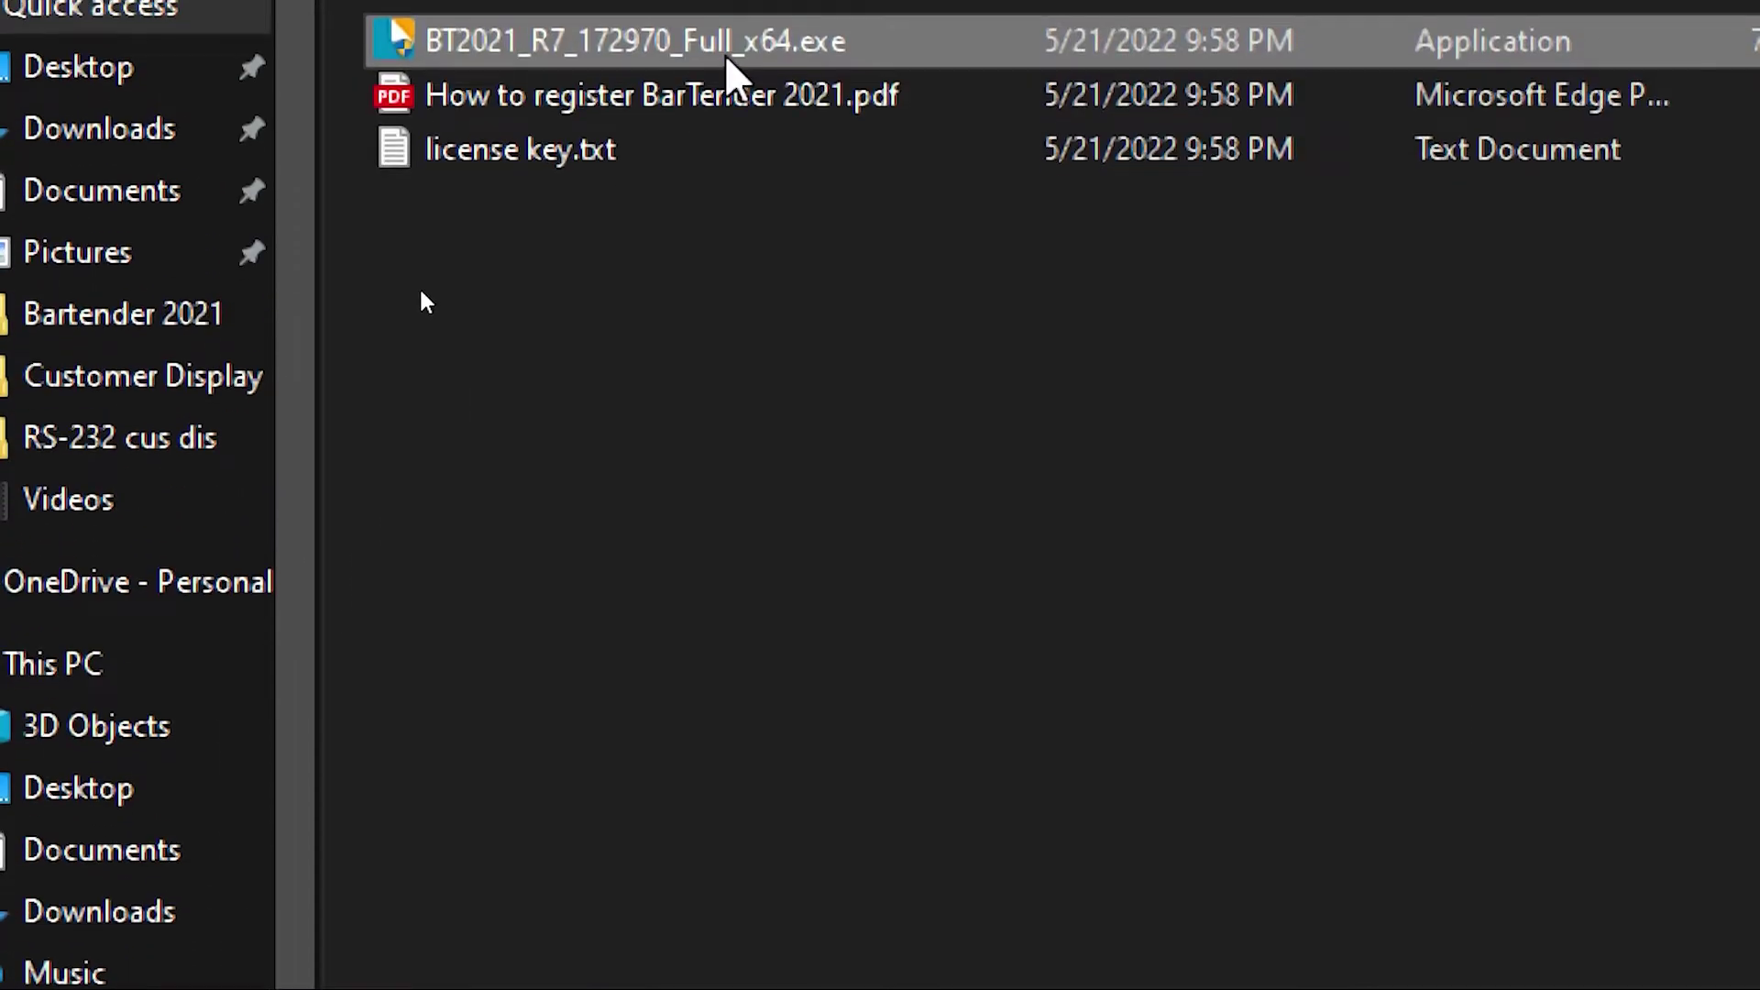
pyautogui.rightClick(729, 260)
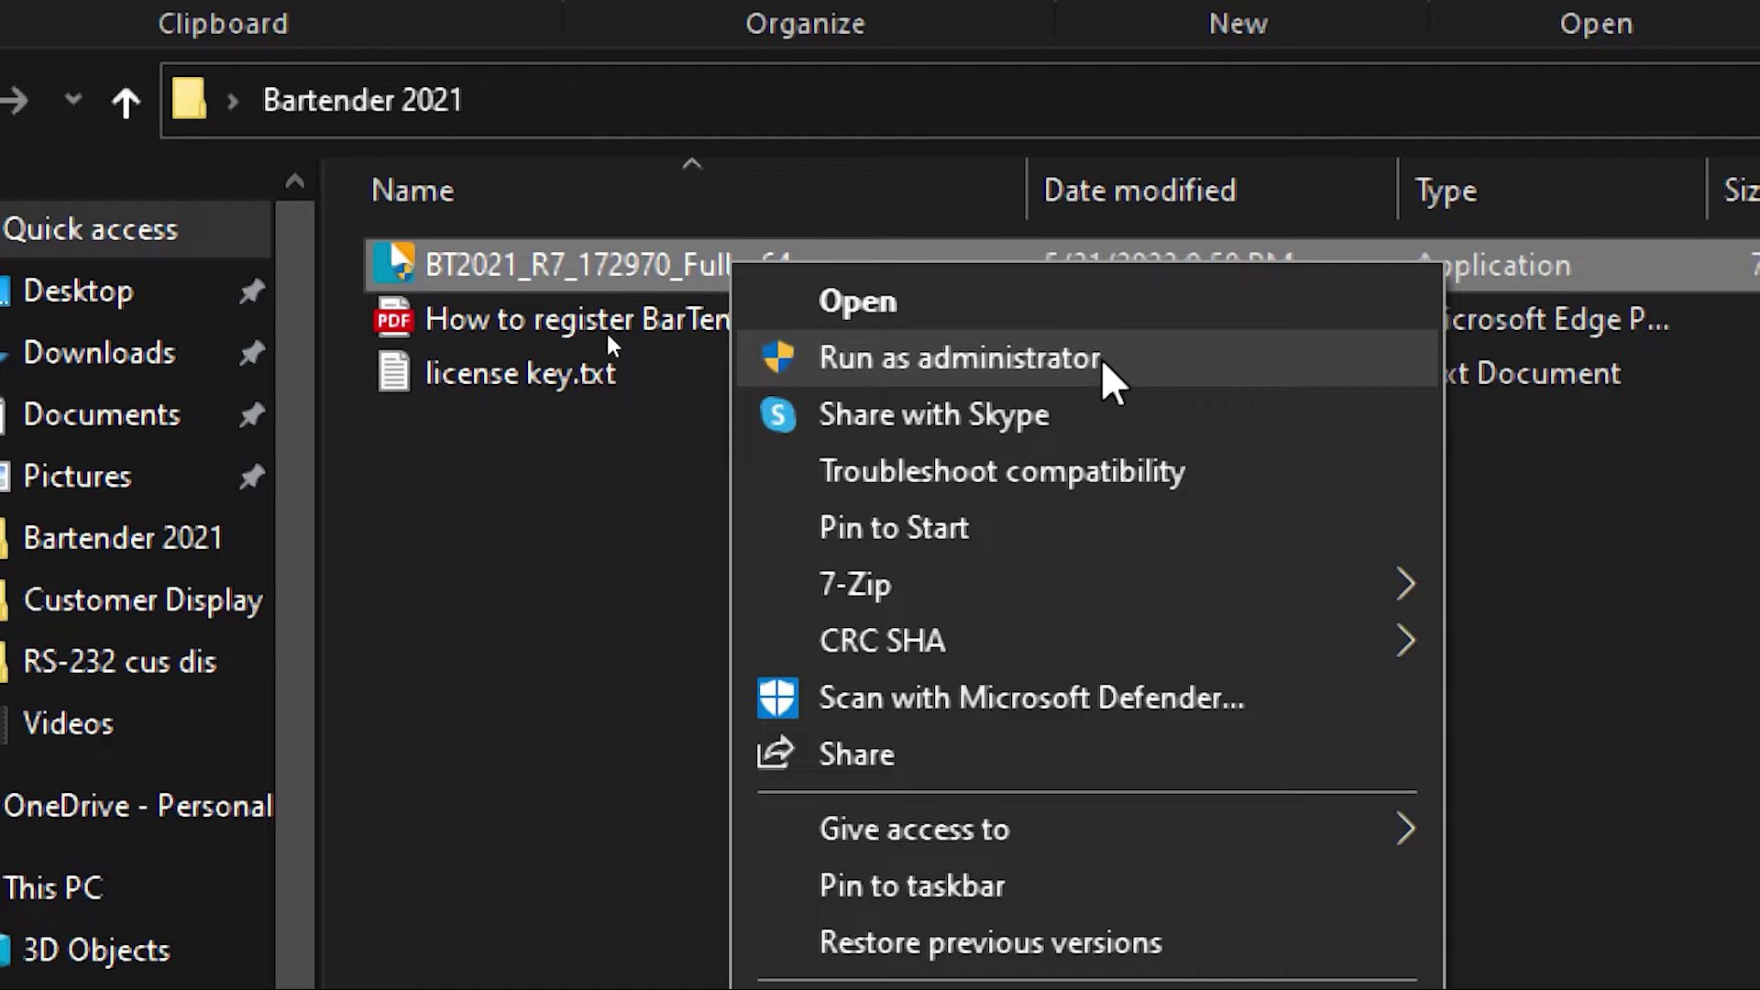
pyautogui.click(1027, 357)
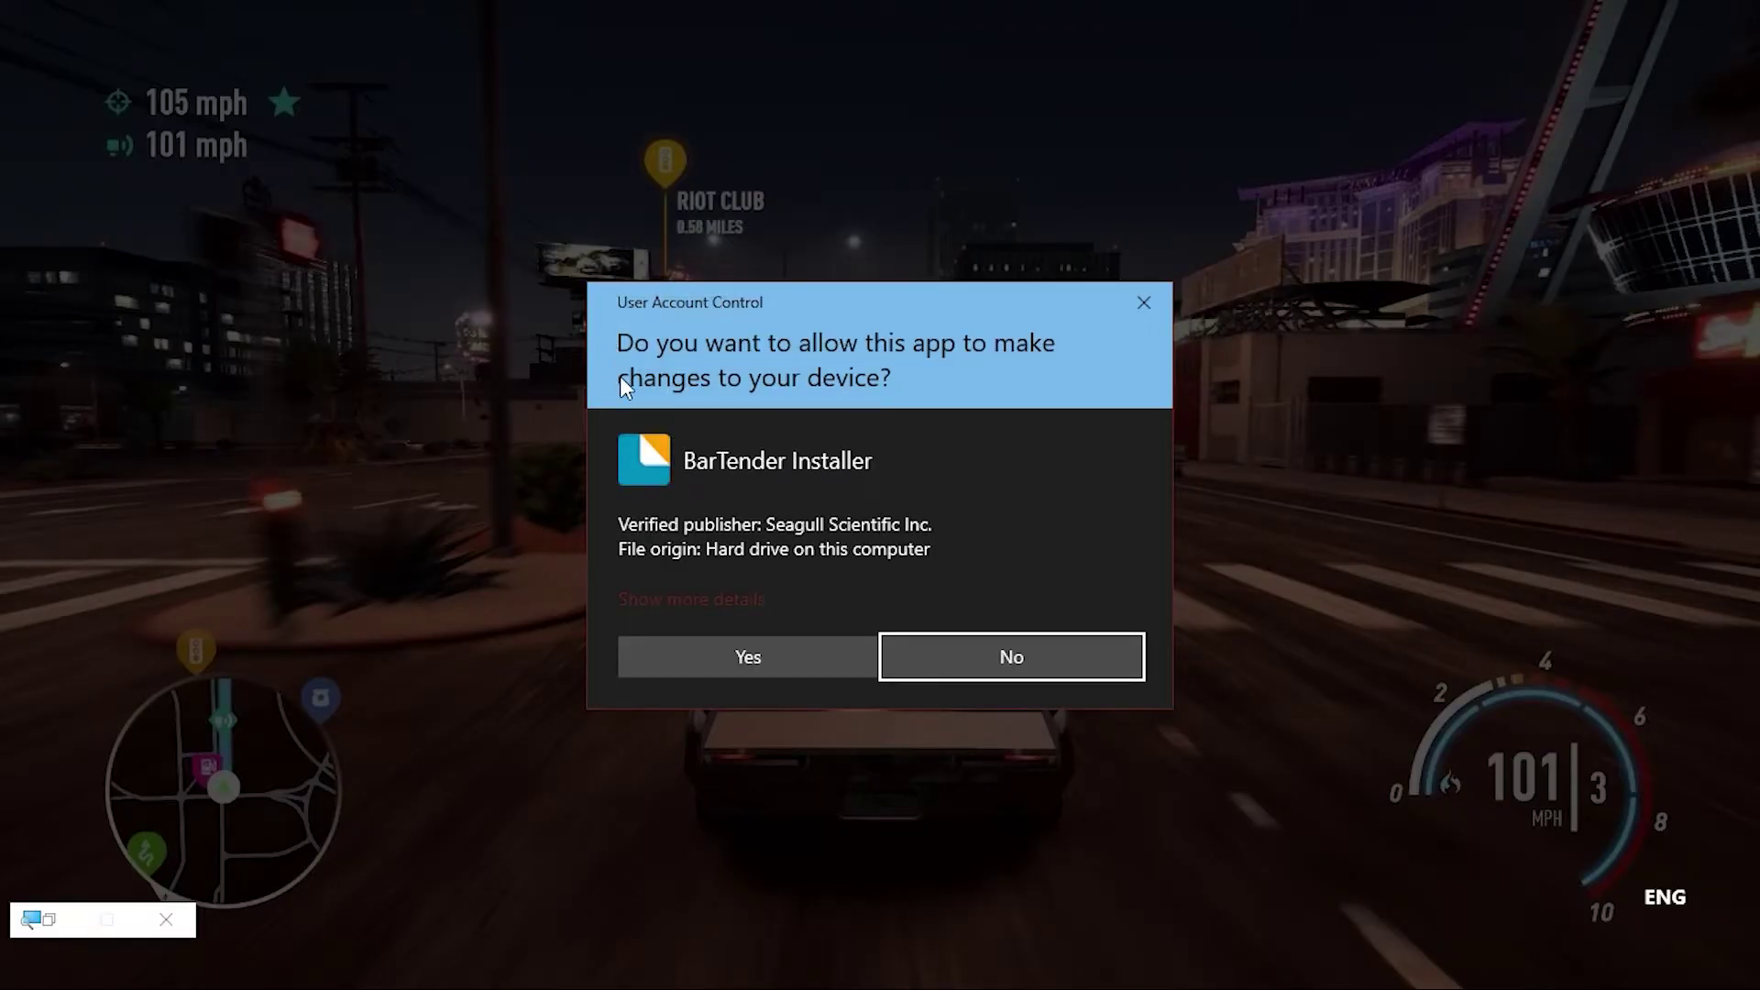
pyautogui.click(742, 666)
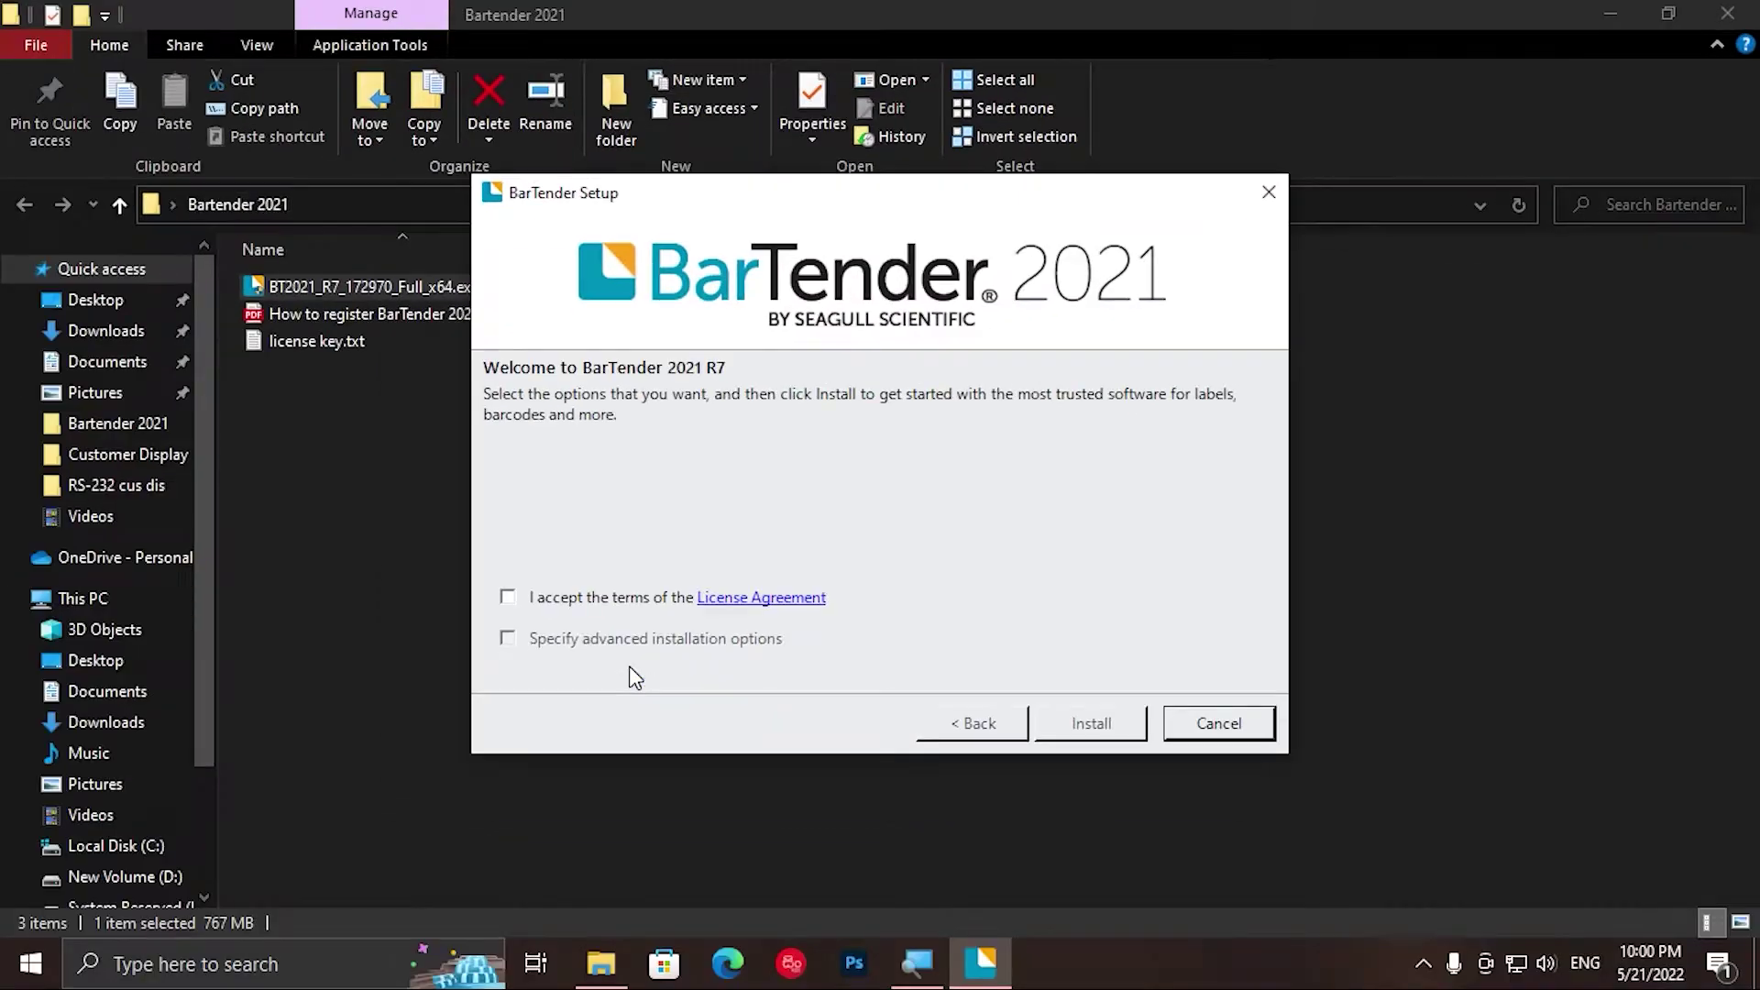
# Step: Accept the license terms, install BarTender 2021, and finish to launch the Licensing Wizard
pyautogui.click(508, 599)
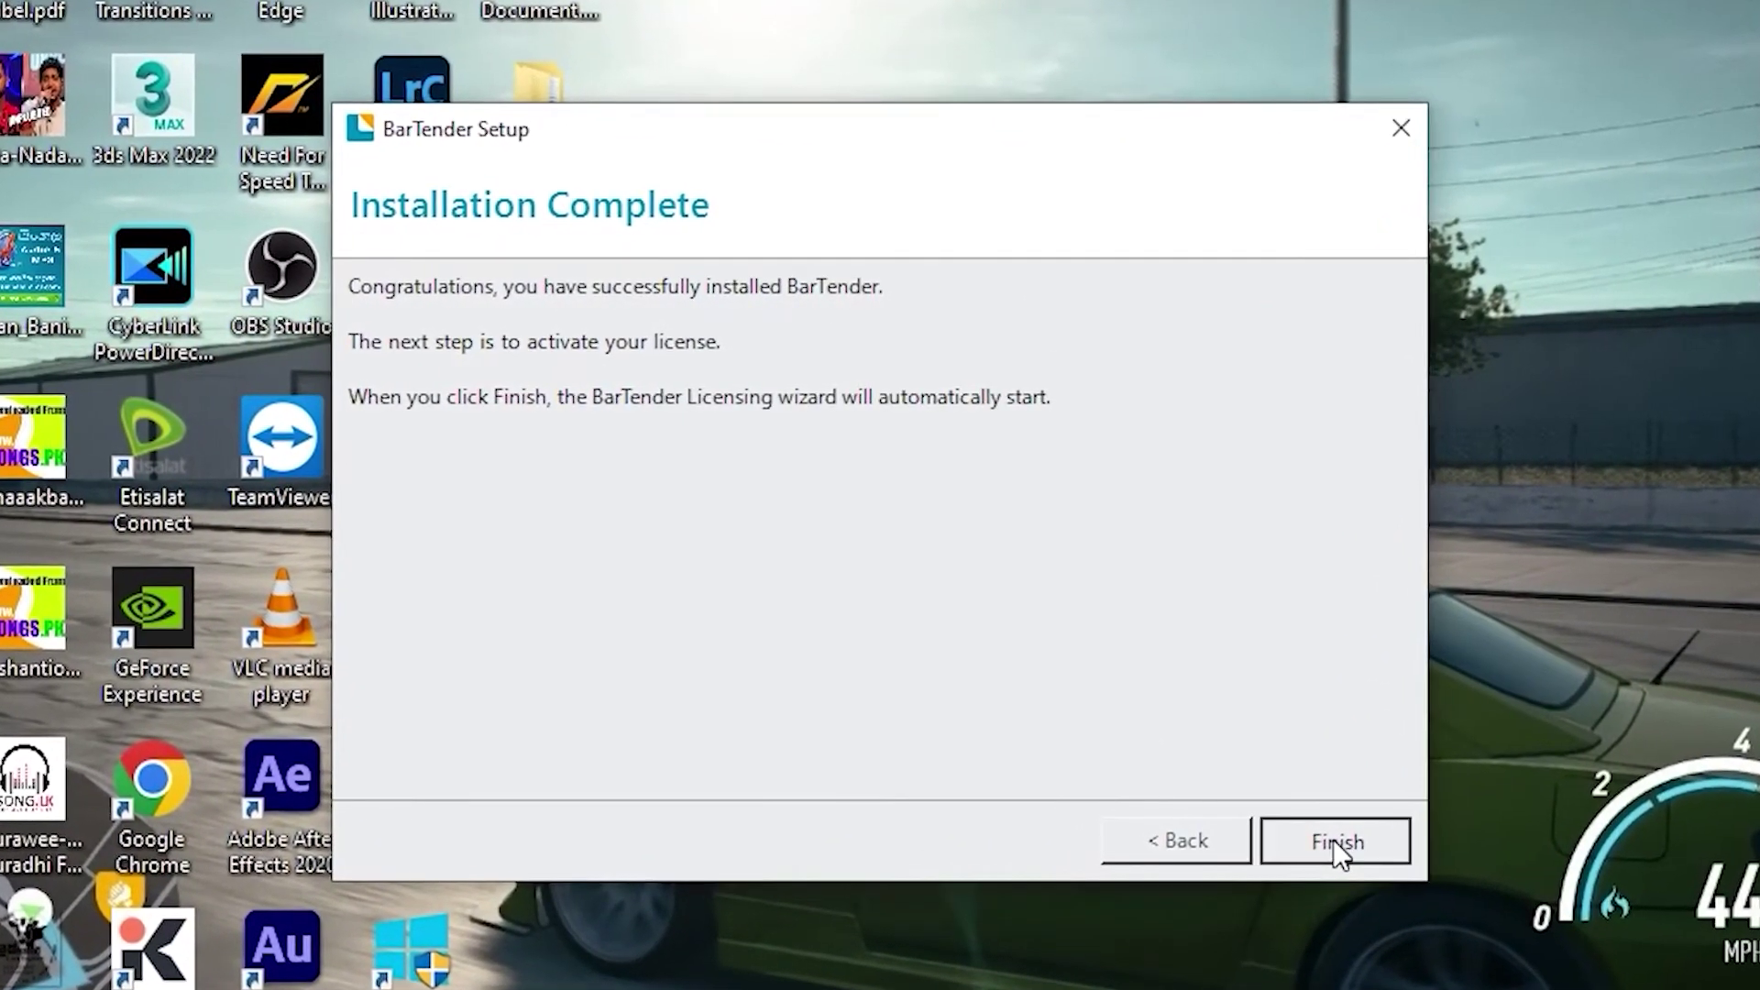
pyautogui.click(1335, 845)
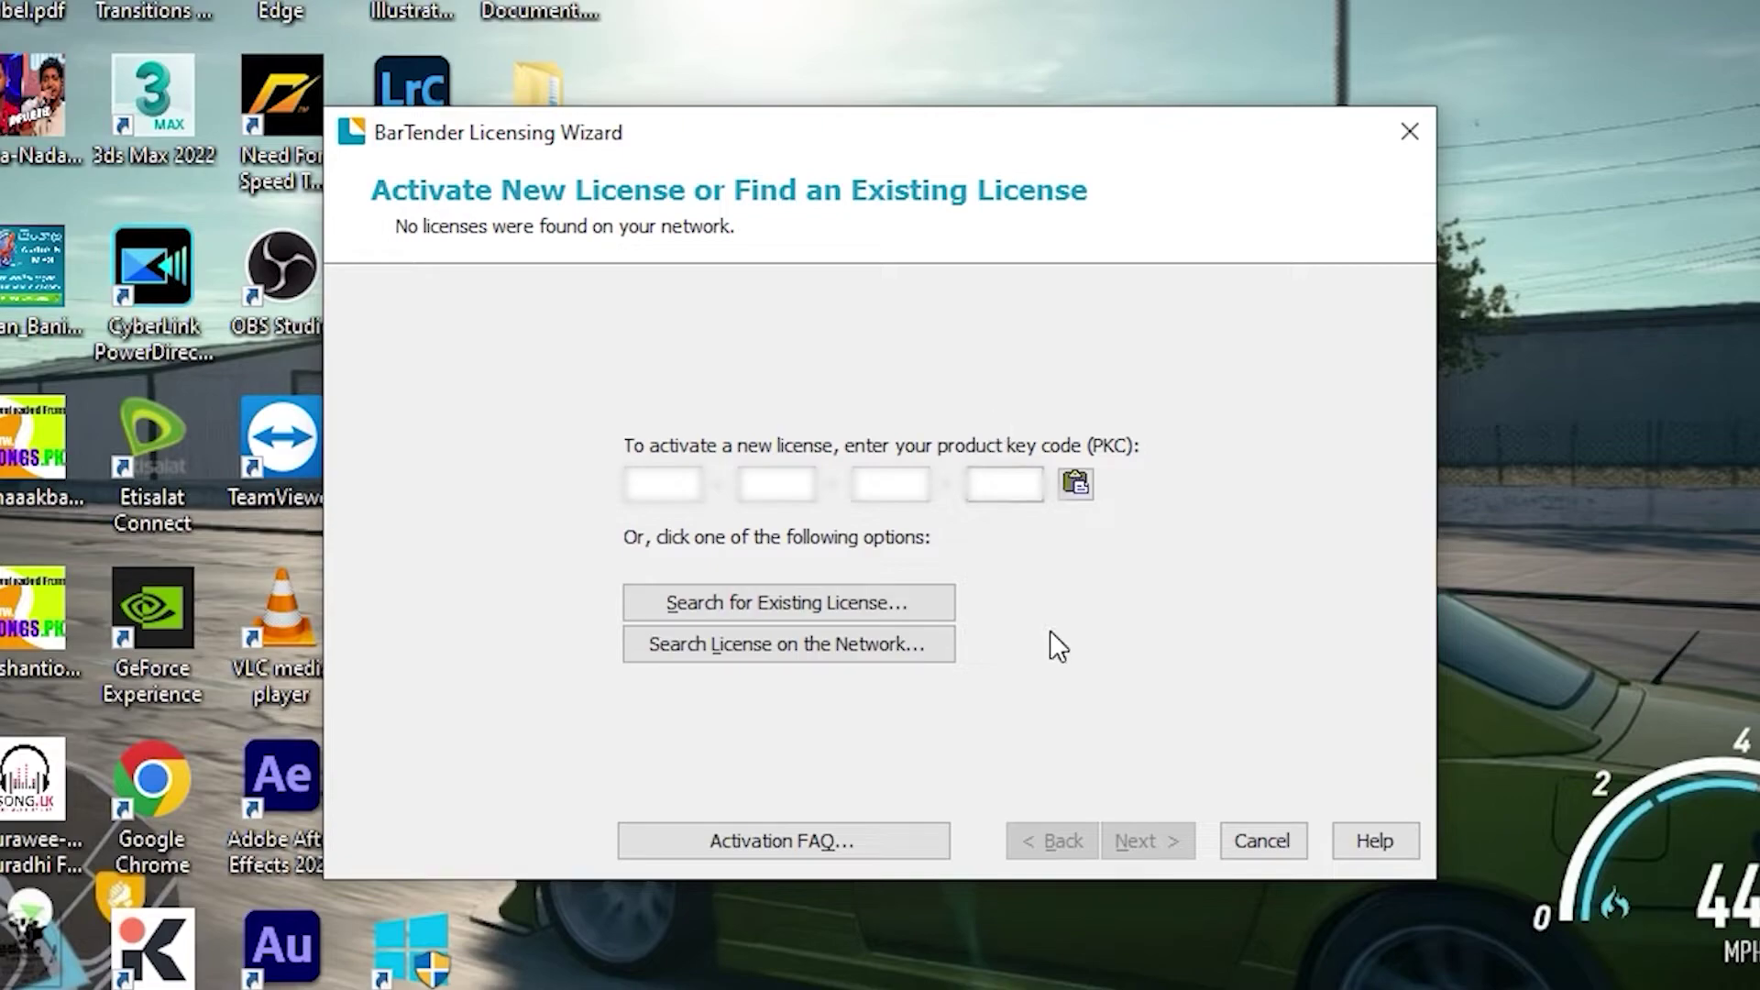
# Step: Paste the product key, keep the listed licensing server, and complete UltraLite activation
pyautogui.click(1074, 486)
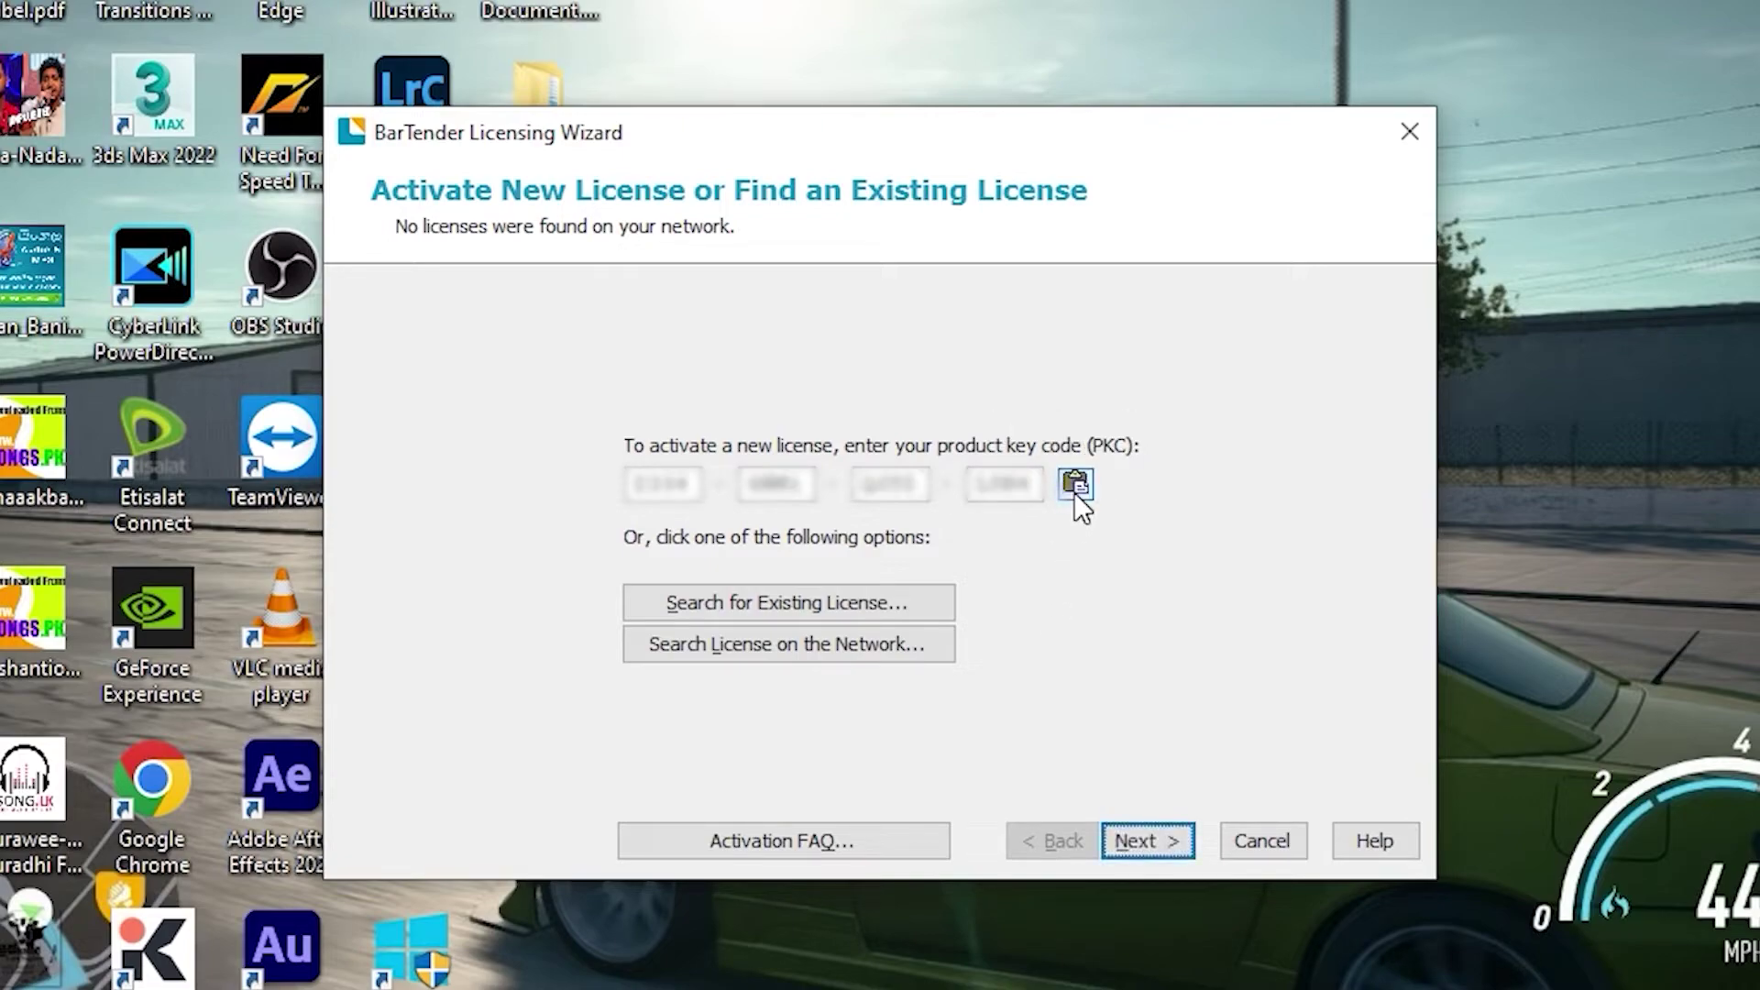
pyautogui.click(1154, 831)
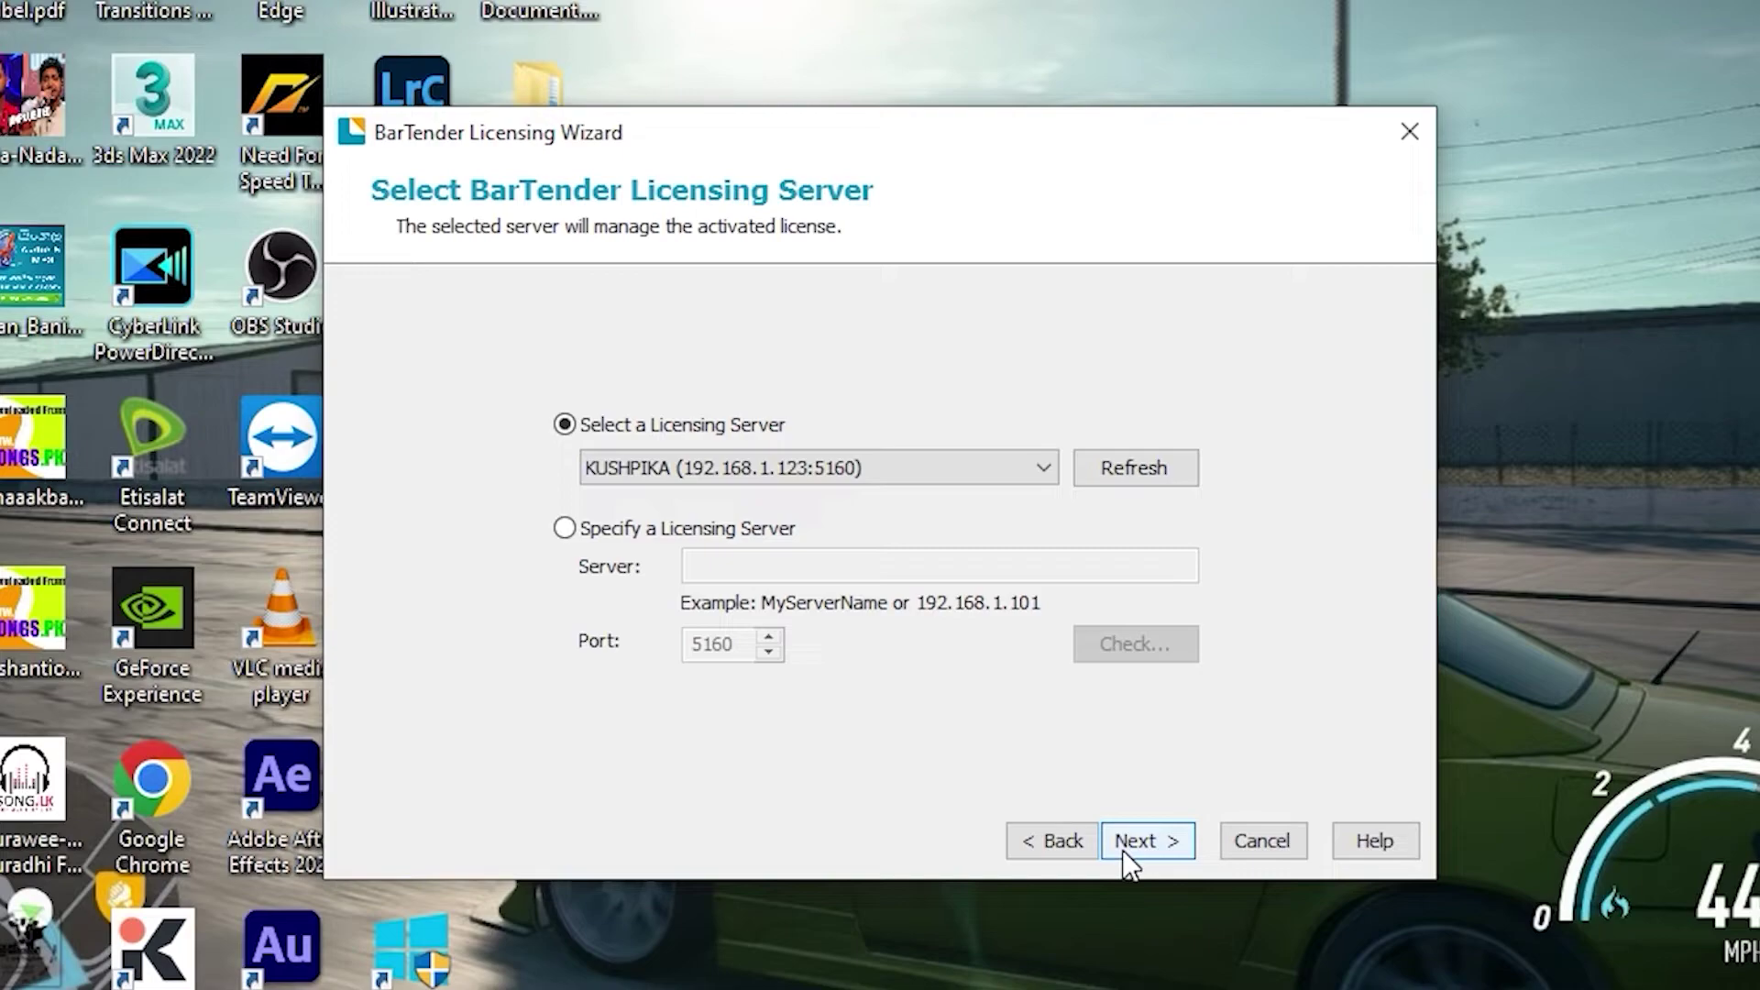
pyautogui.click(1137, 842)
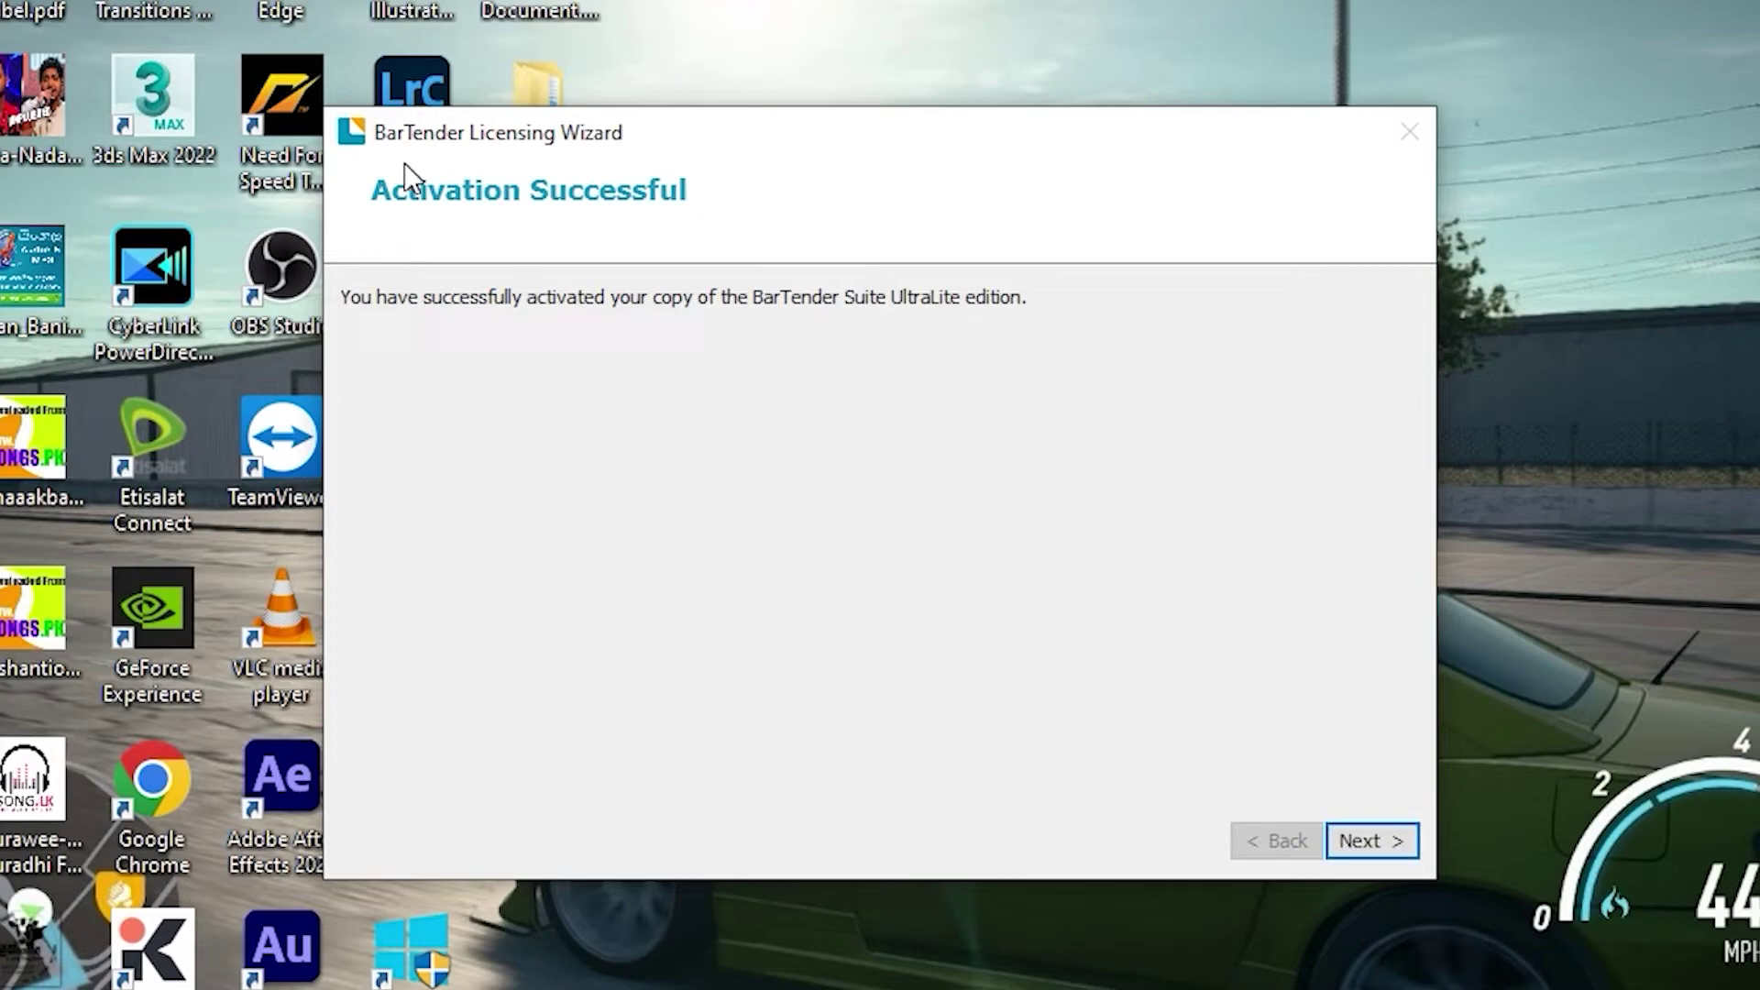
pyautogui.click(1363, 839)
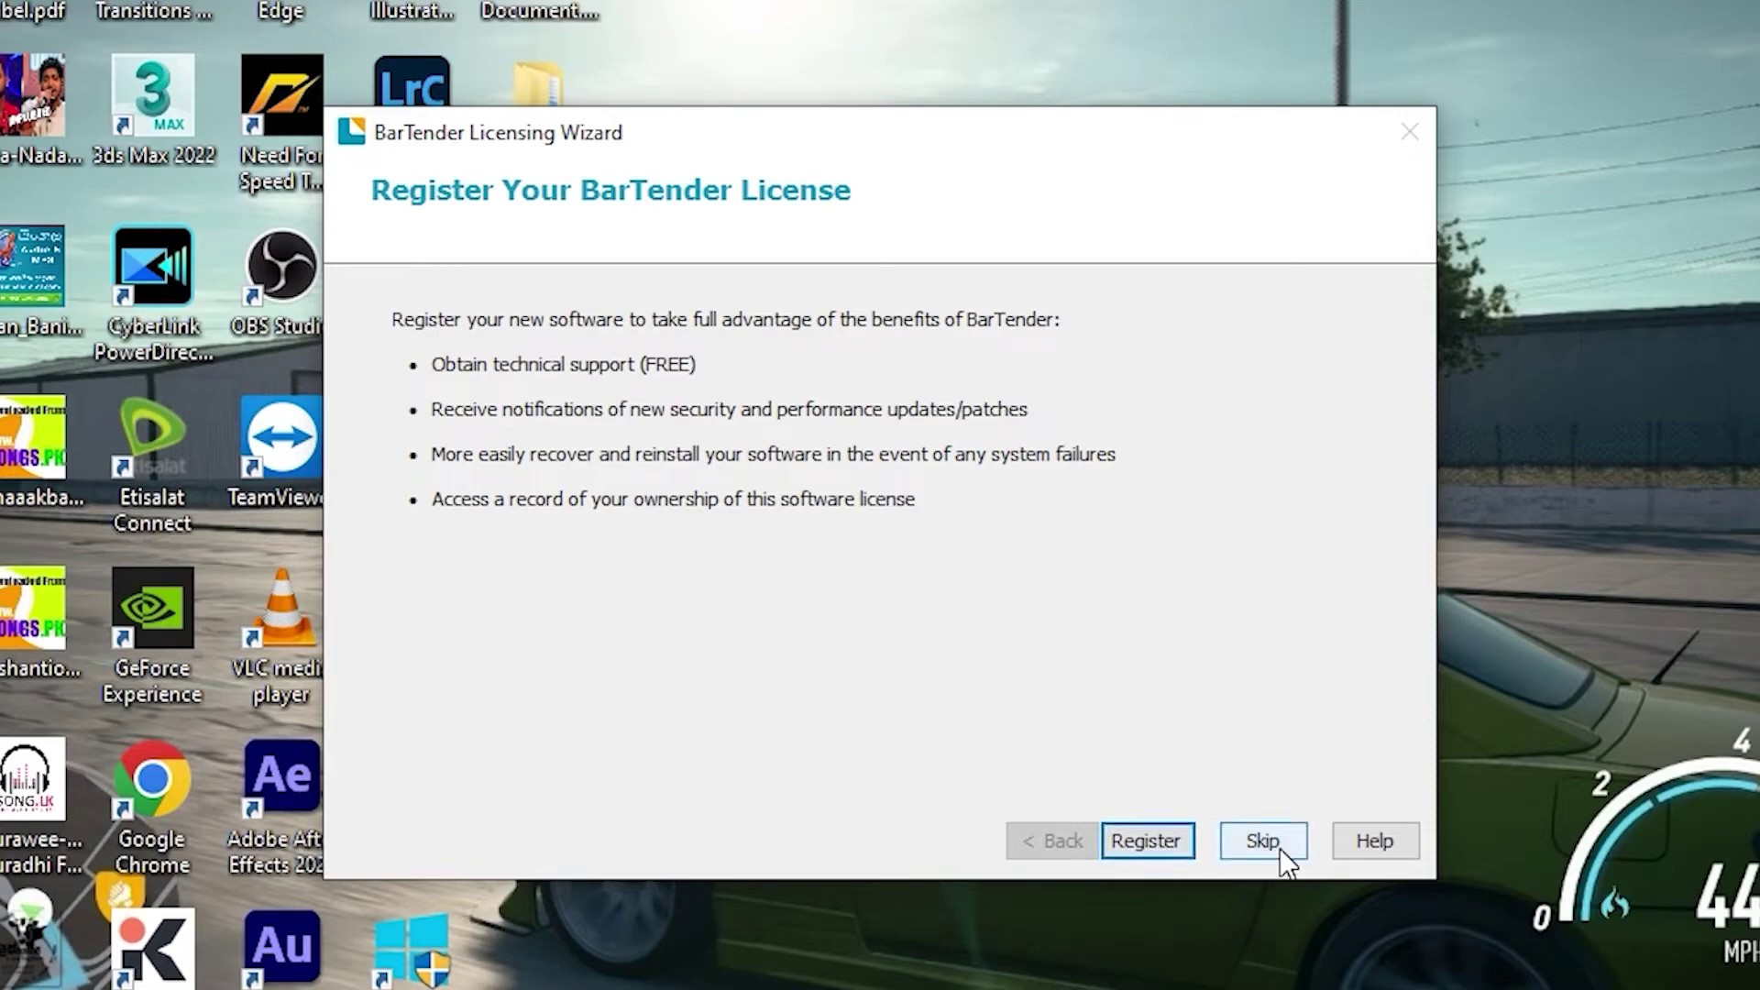
# Step: Choose Register and enter the registrant's e-mail, first name, last name and company
pyautogui.click(1176, 853)
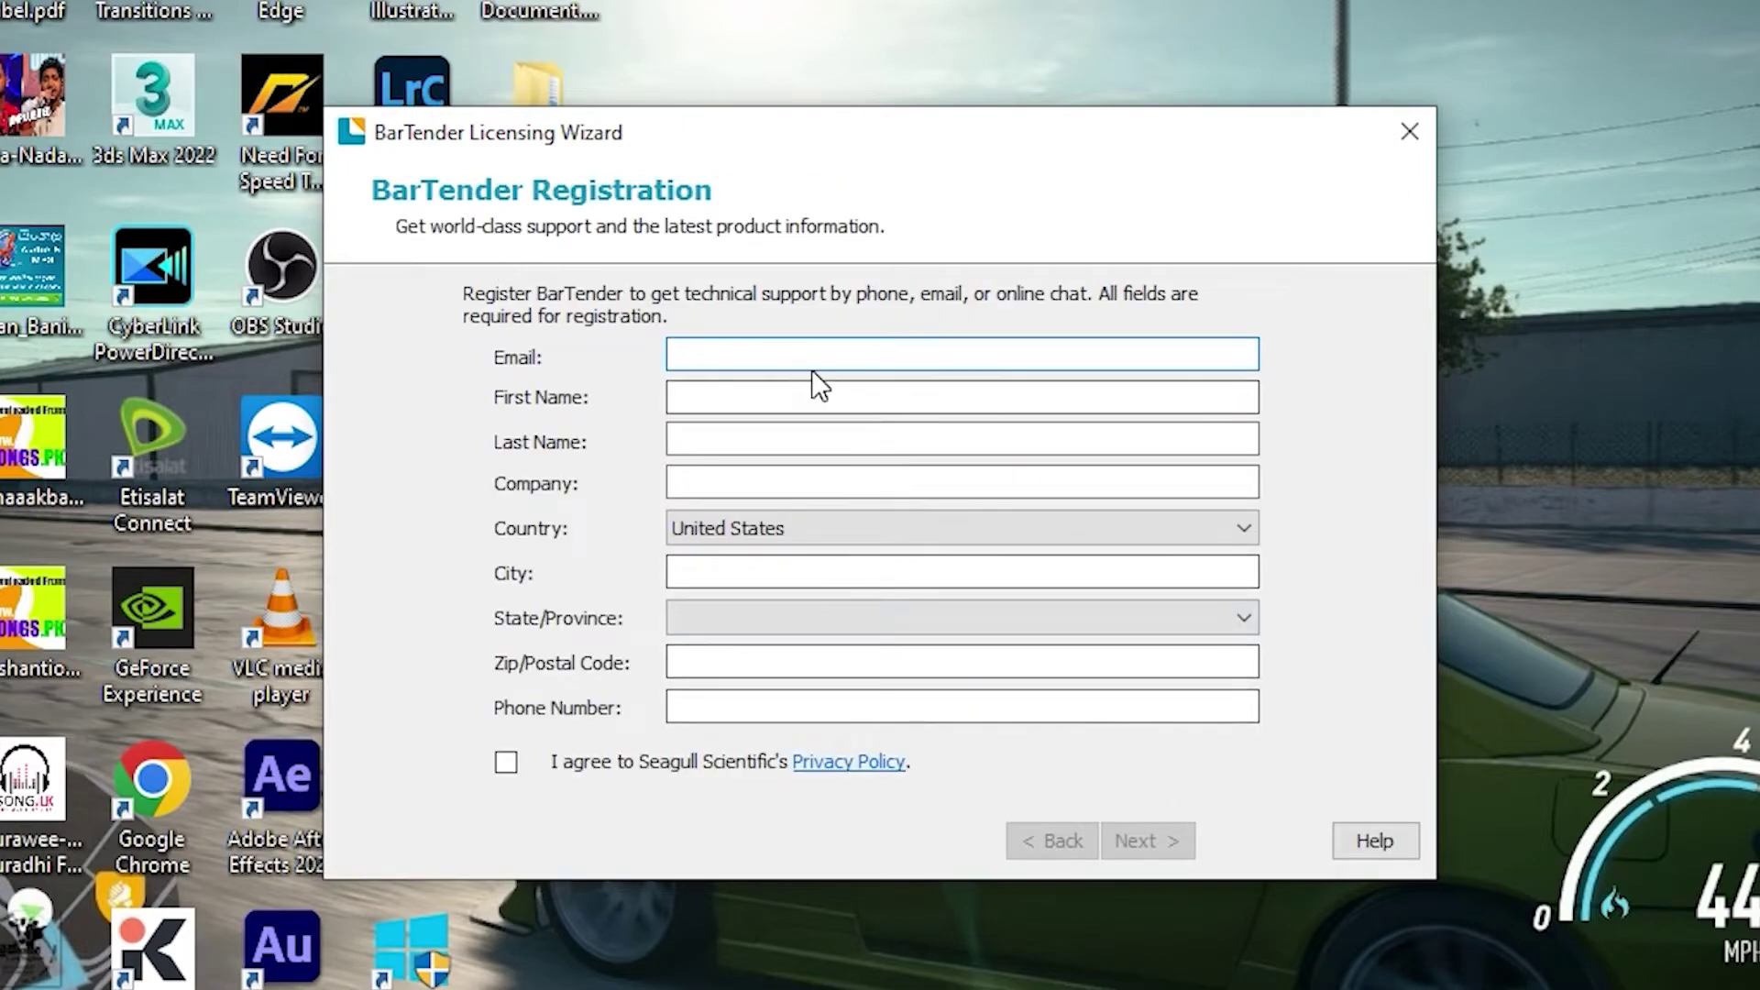
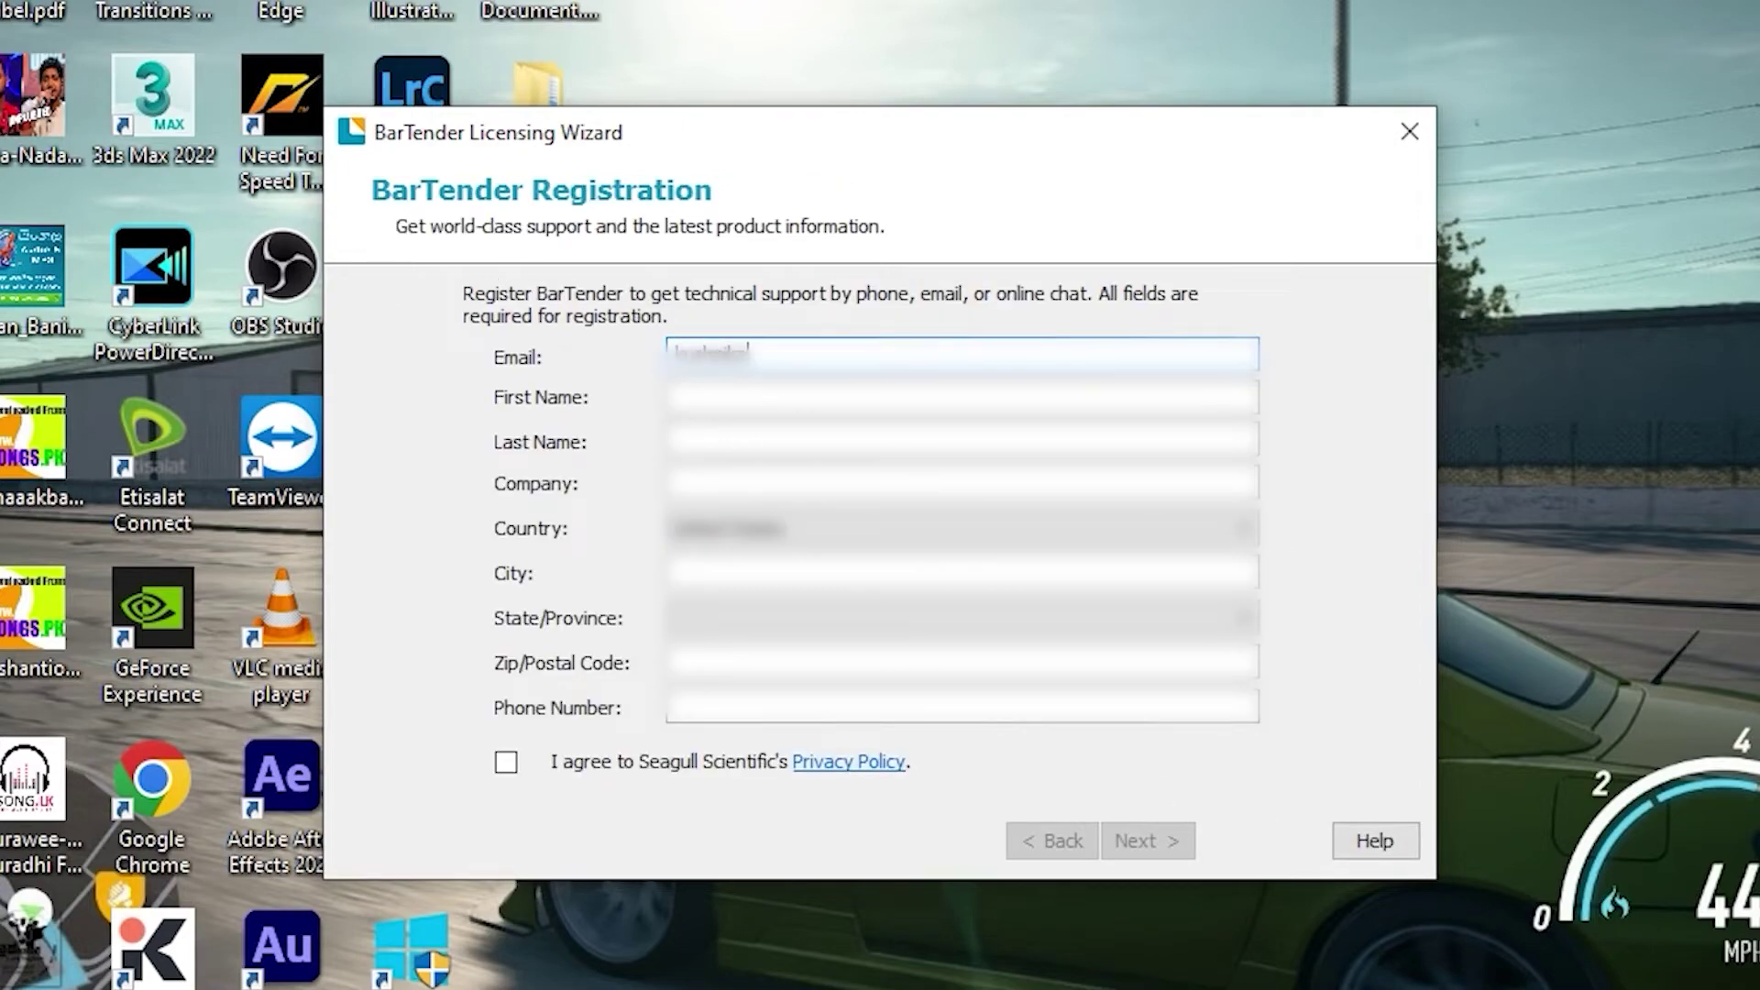
pyautogui.hotkey('ctrl', 'a')
pyautogui.press('BackSpace')
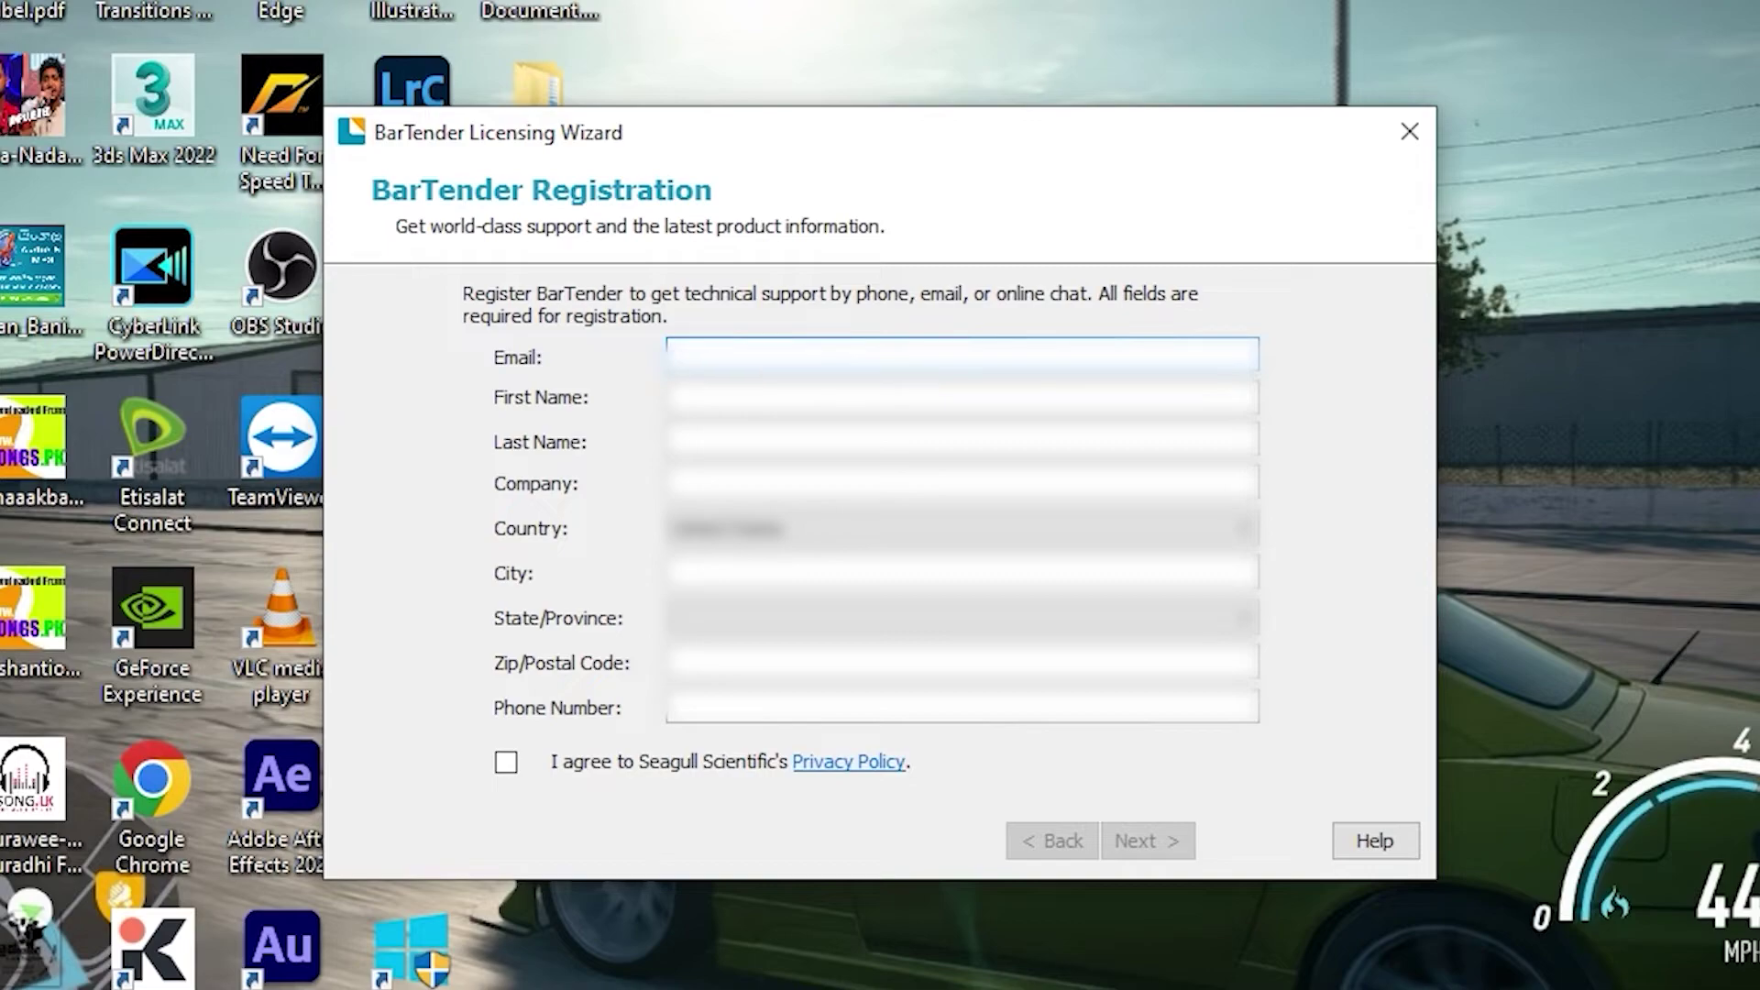
pyautogui.press('Tab')
pyautogui.press('Tab')
pyautogui.press('Tab')
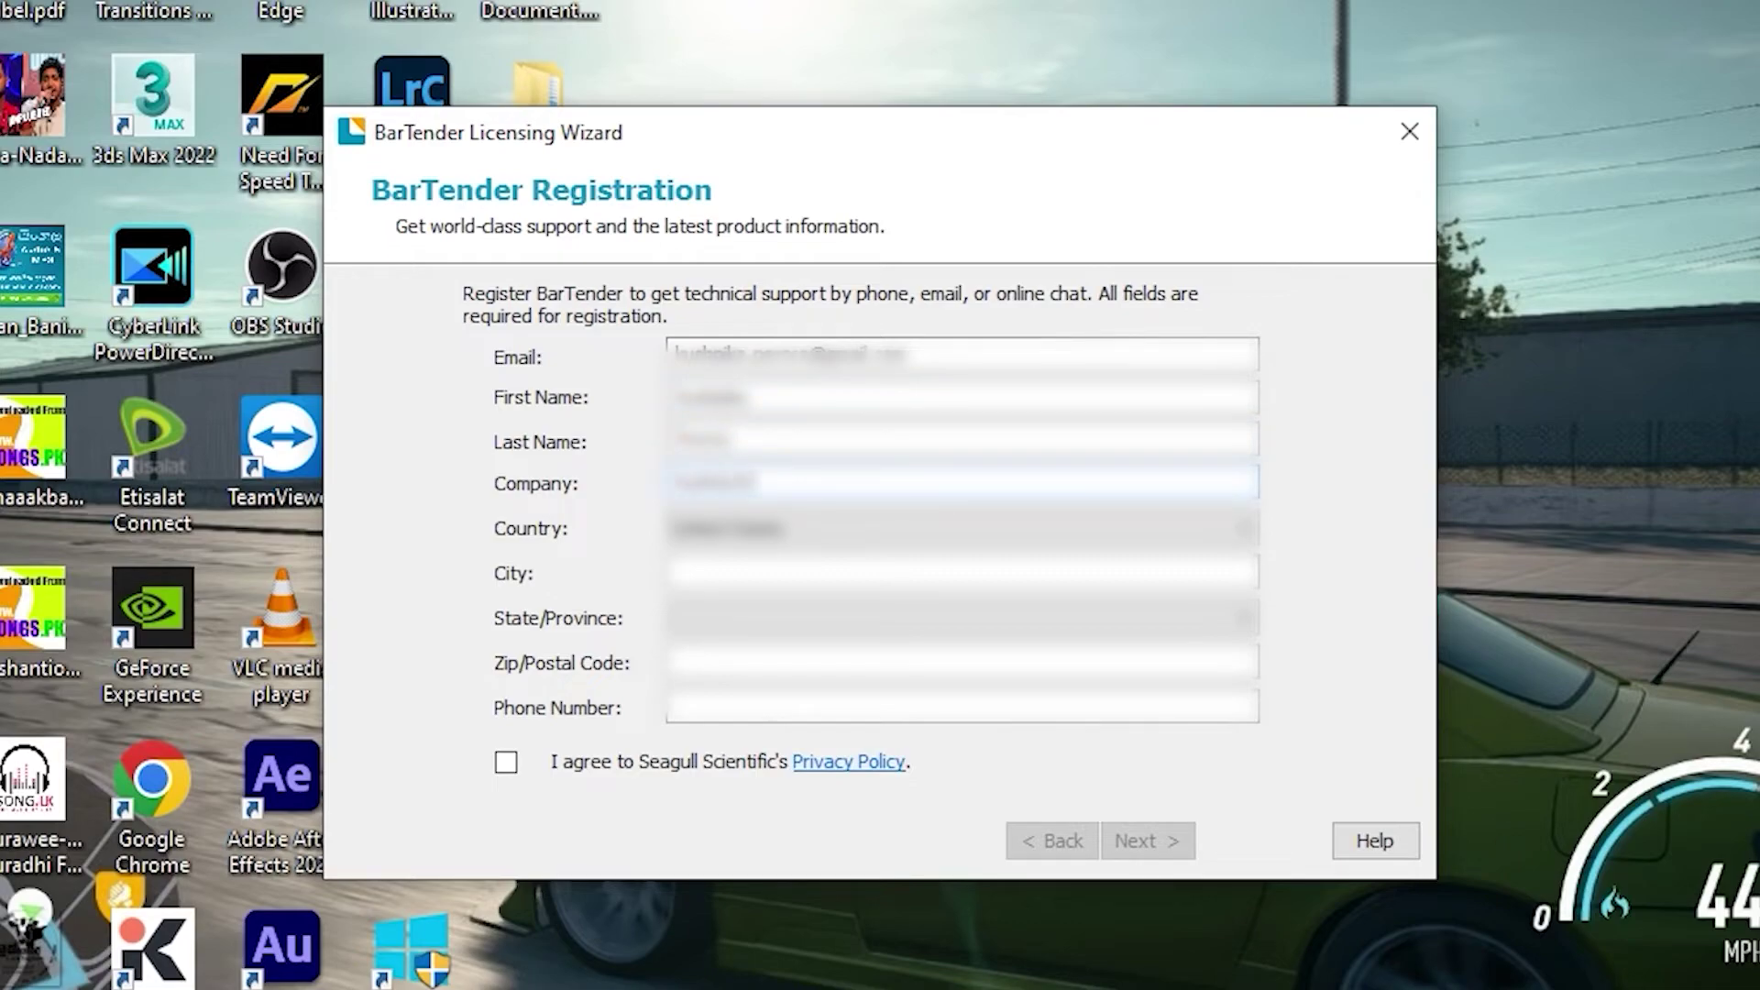
# Step: Fill in the country, city, state, postal code and phone number fields
pyautogui.press('Tab')
pyautogui.hotkey('alt', 'Down')
pyautogui.write('sri')
pyautogui.press('Tab')
pyautogui.write('Colombo')
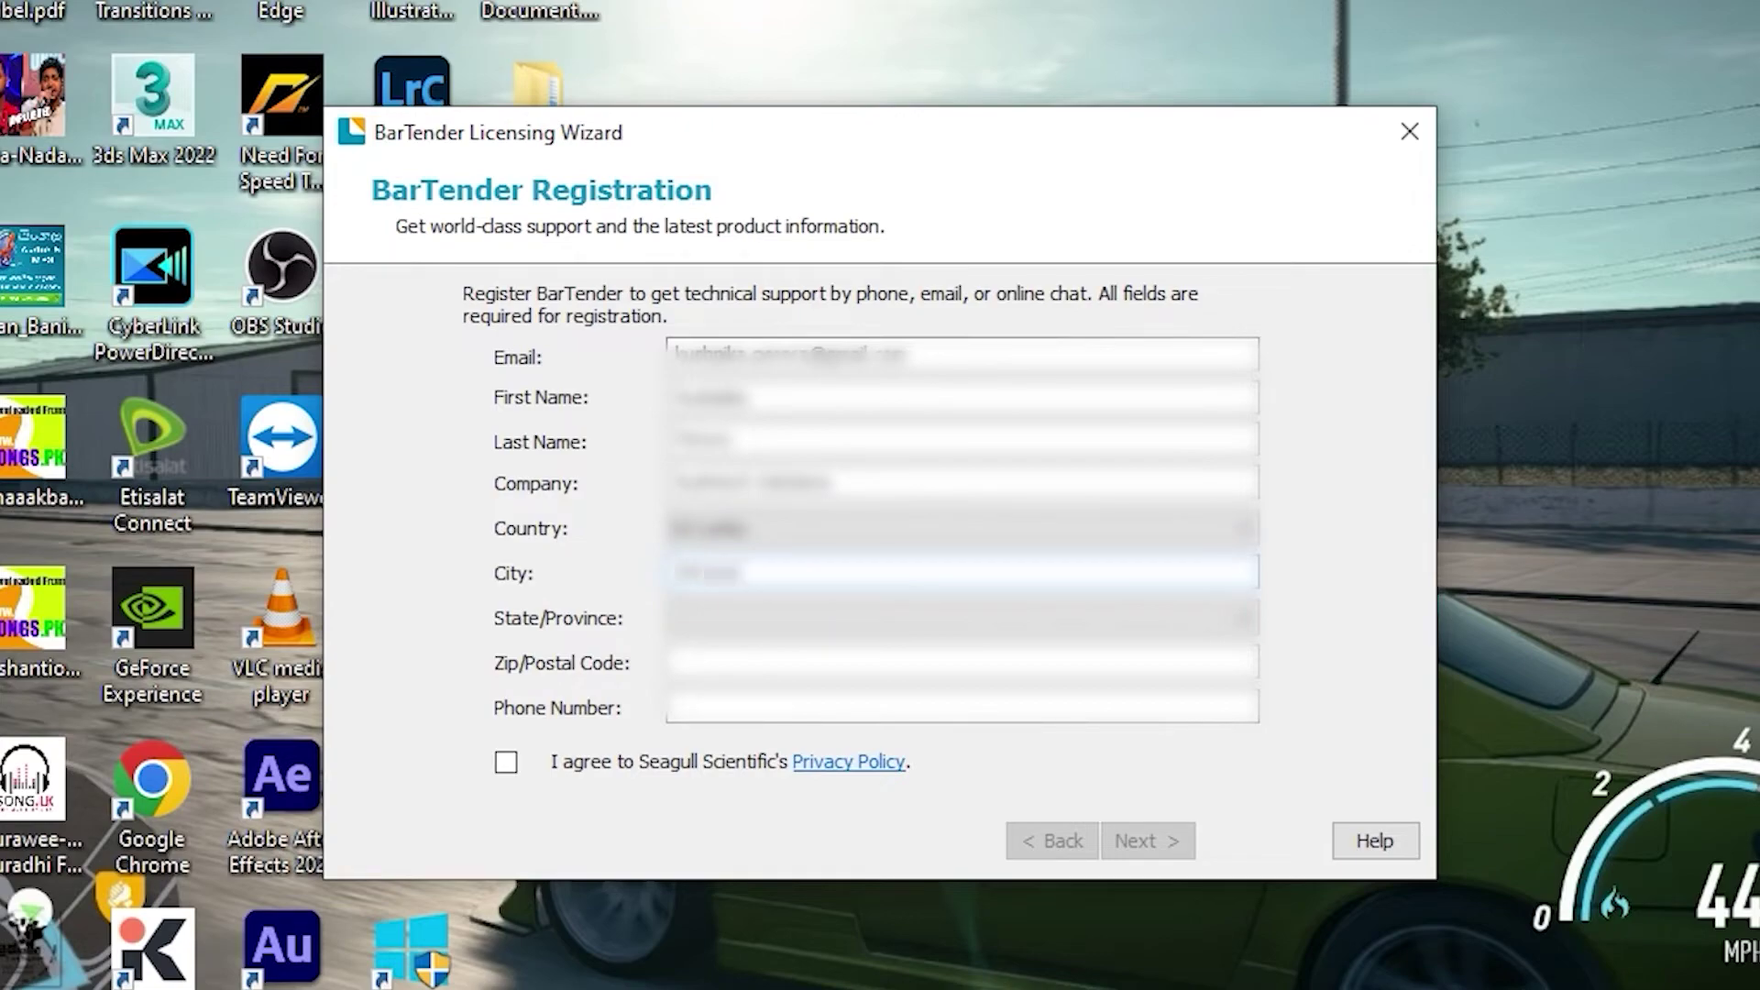
pyautogui.press('Tab')
pyautogui.write('w')
pyautogui.press('Tab')
pyautogui.write('10100')
pyautogui.press('Tab')
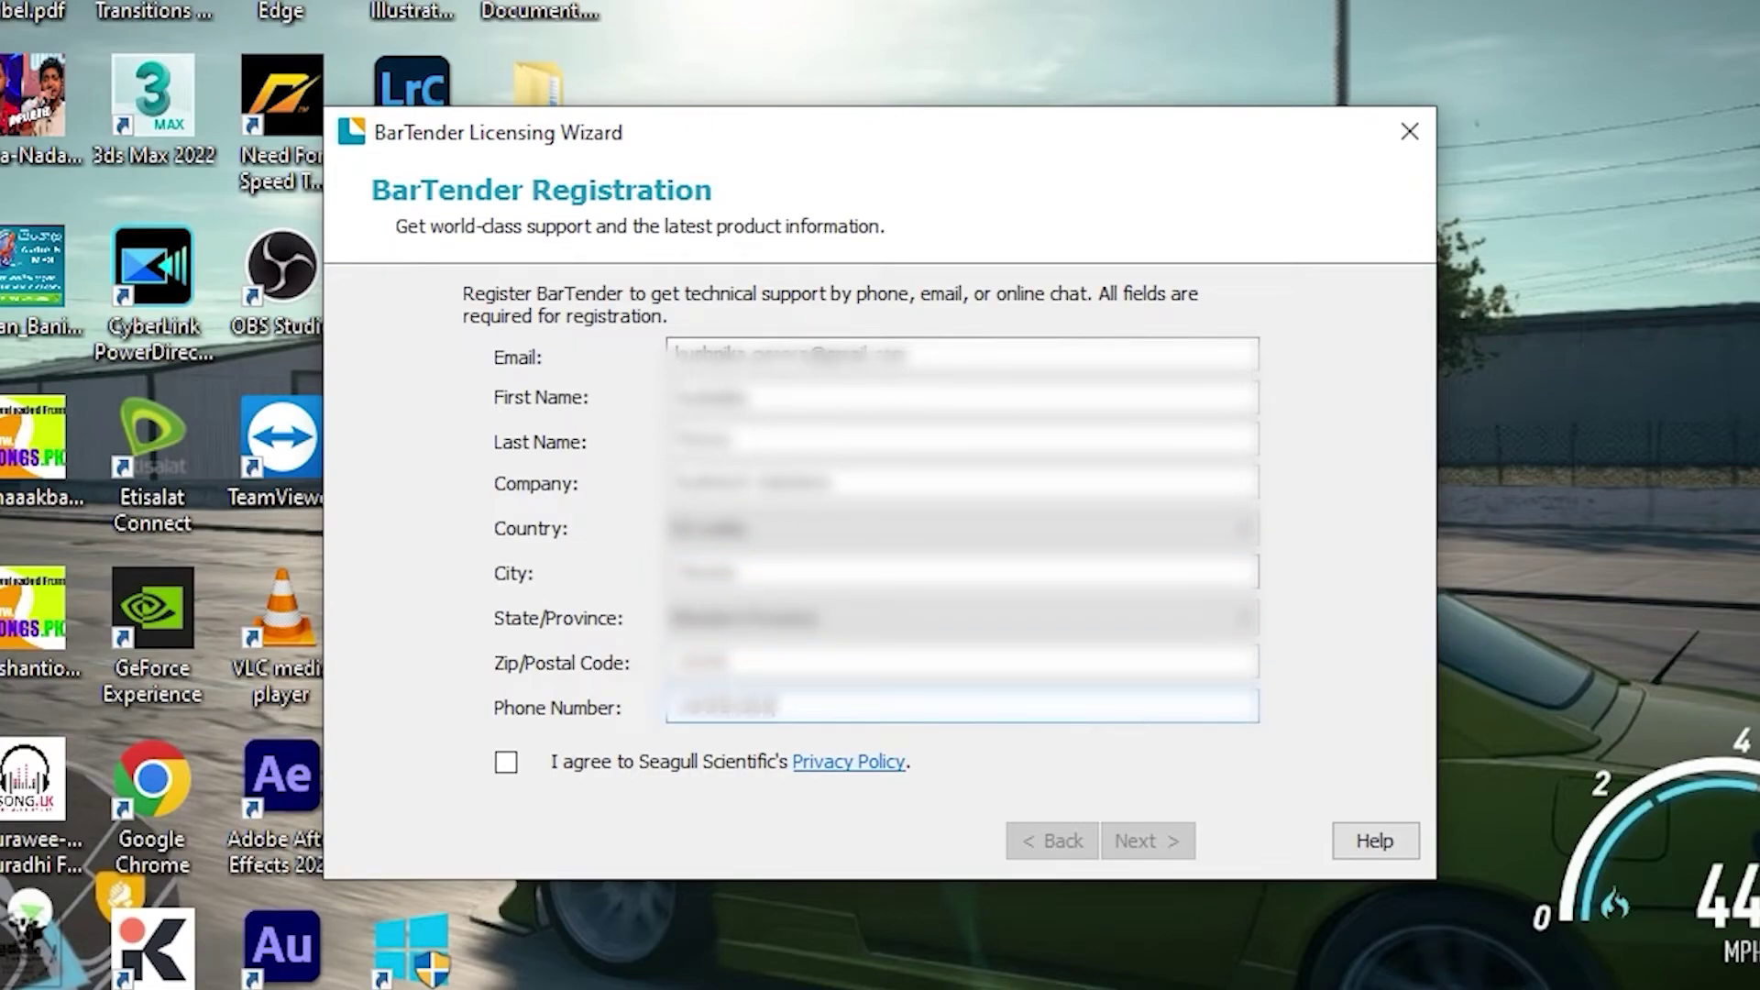
# Step: Accept the Privacy Policy, submit the form, and opt in to BarTender email updates
pyautogui.click(515, 766)
pyautogui.click(1151, 851)
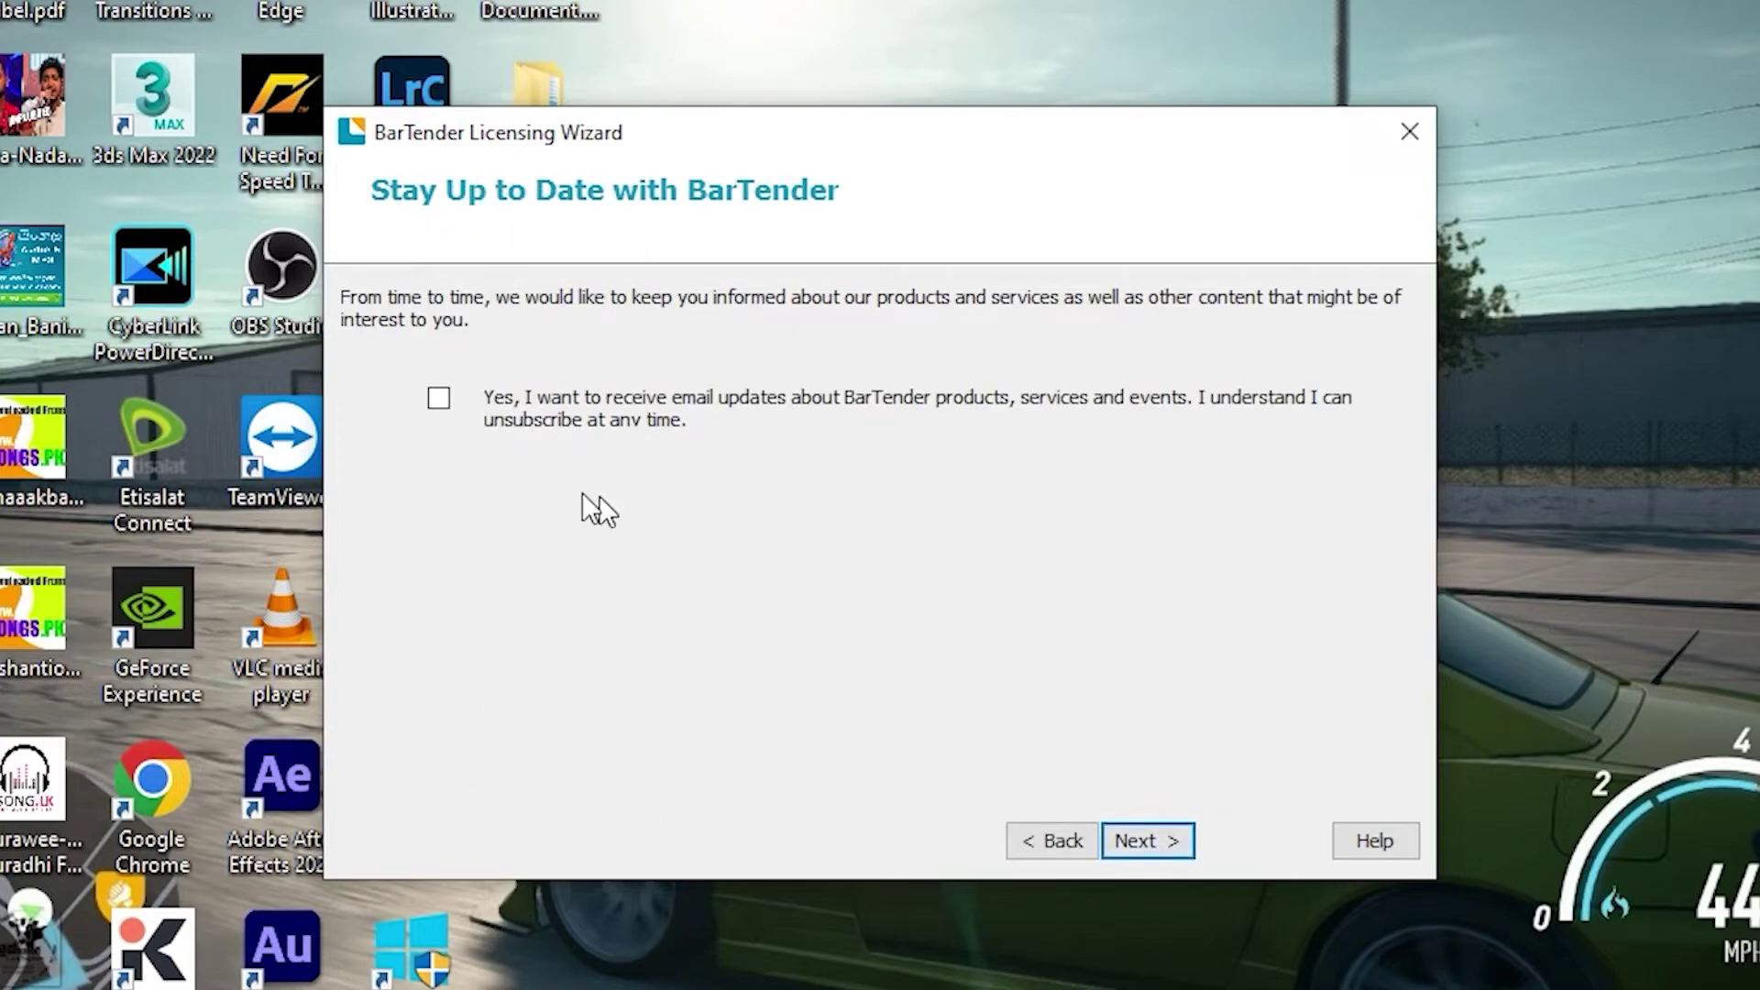
pyautogui.click(445, 400)
pyautogui.click(1154, 845)
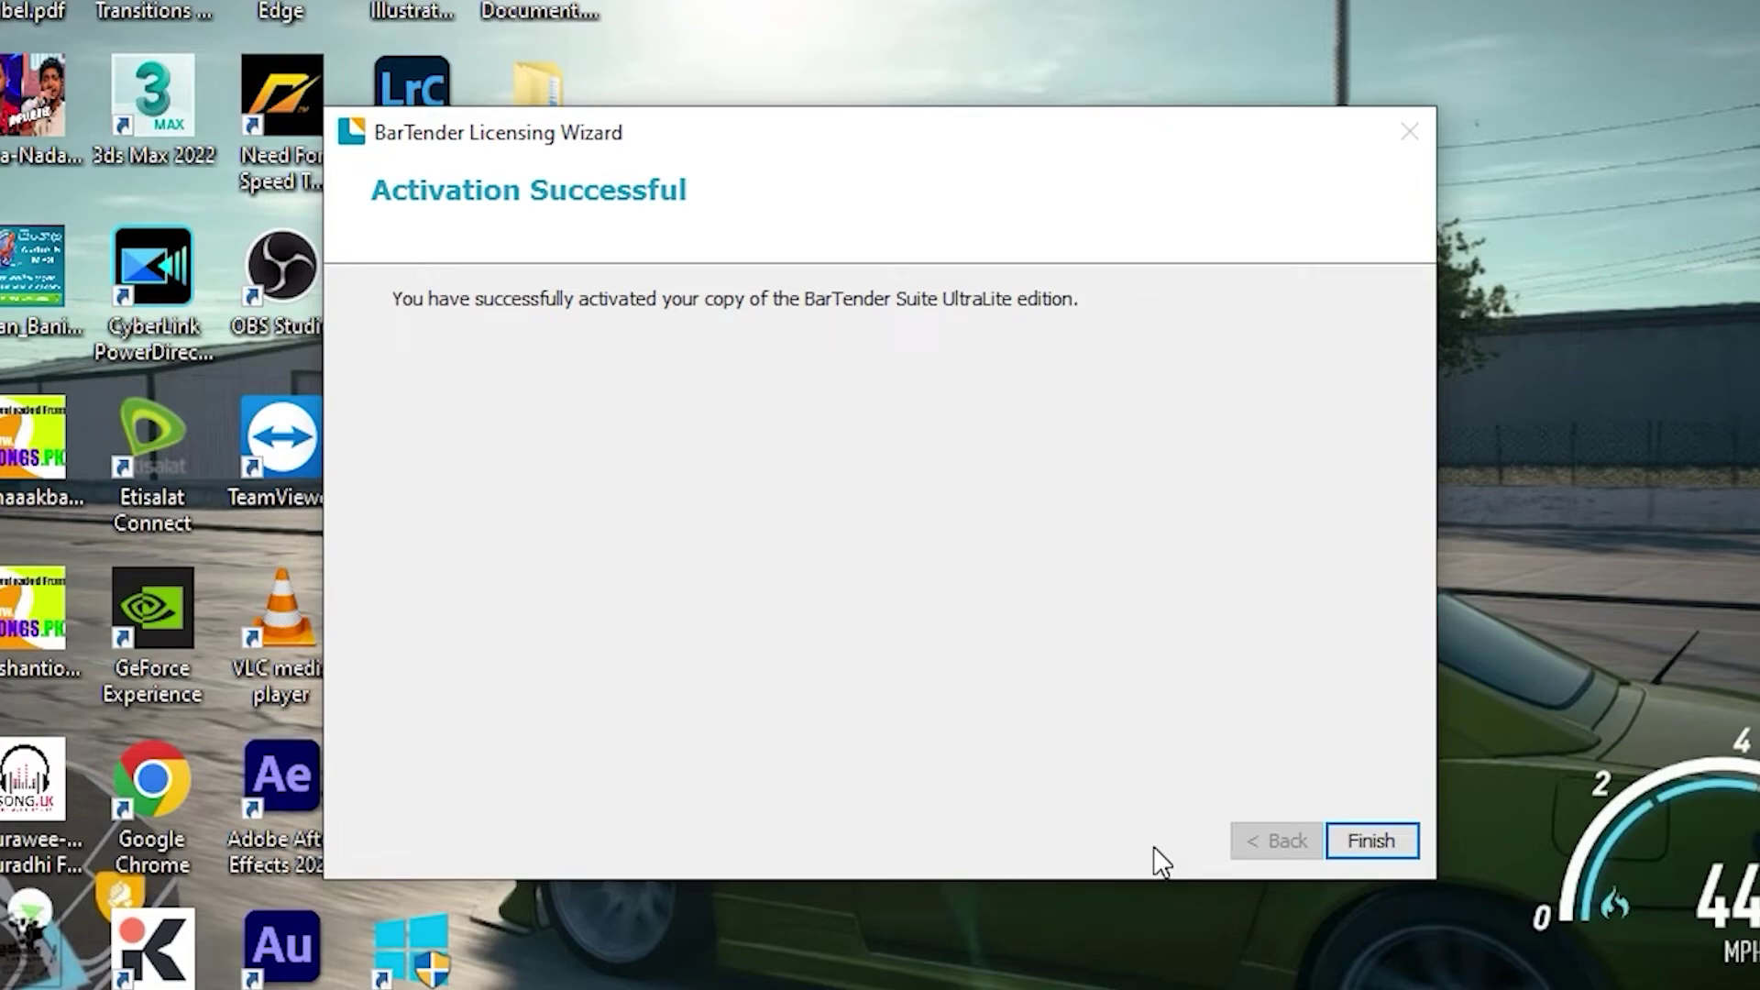
# Step: Close the completed licensing wizard and search Windows for 'bart' to list the BarTender apps
pyautogui.click(1410, 840)
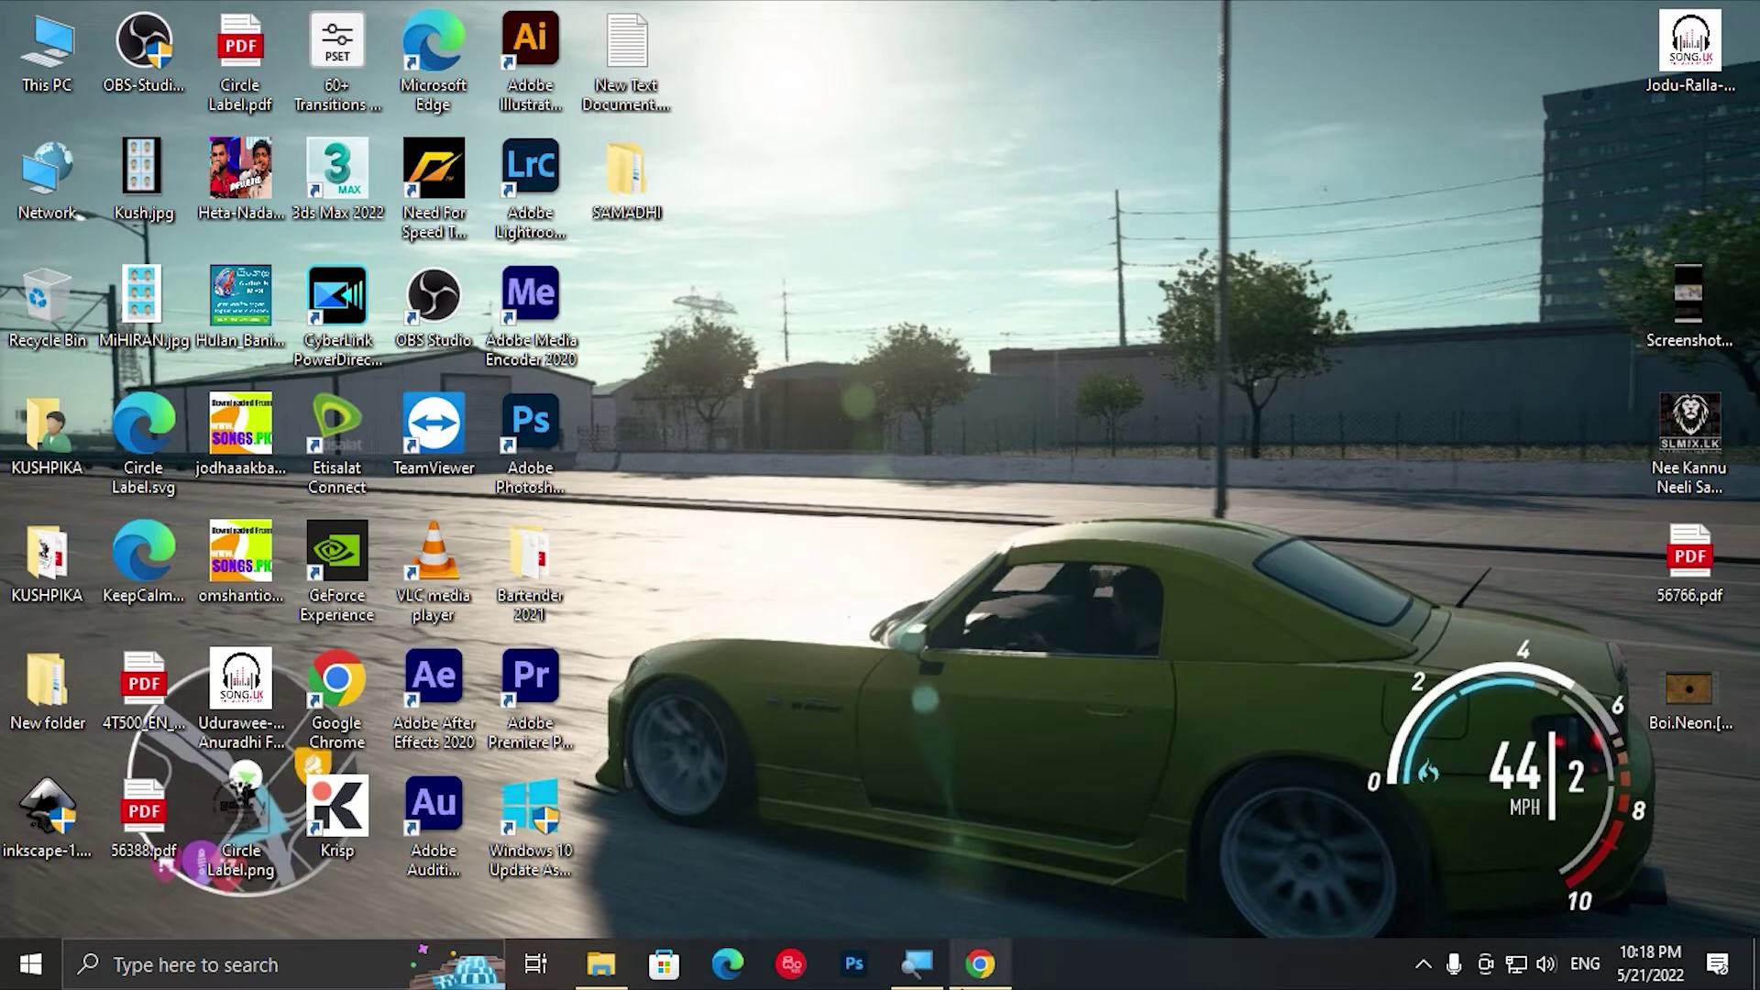
pyautogui.click(980, 963)
pyautogui.click(980, 963)
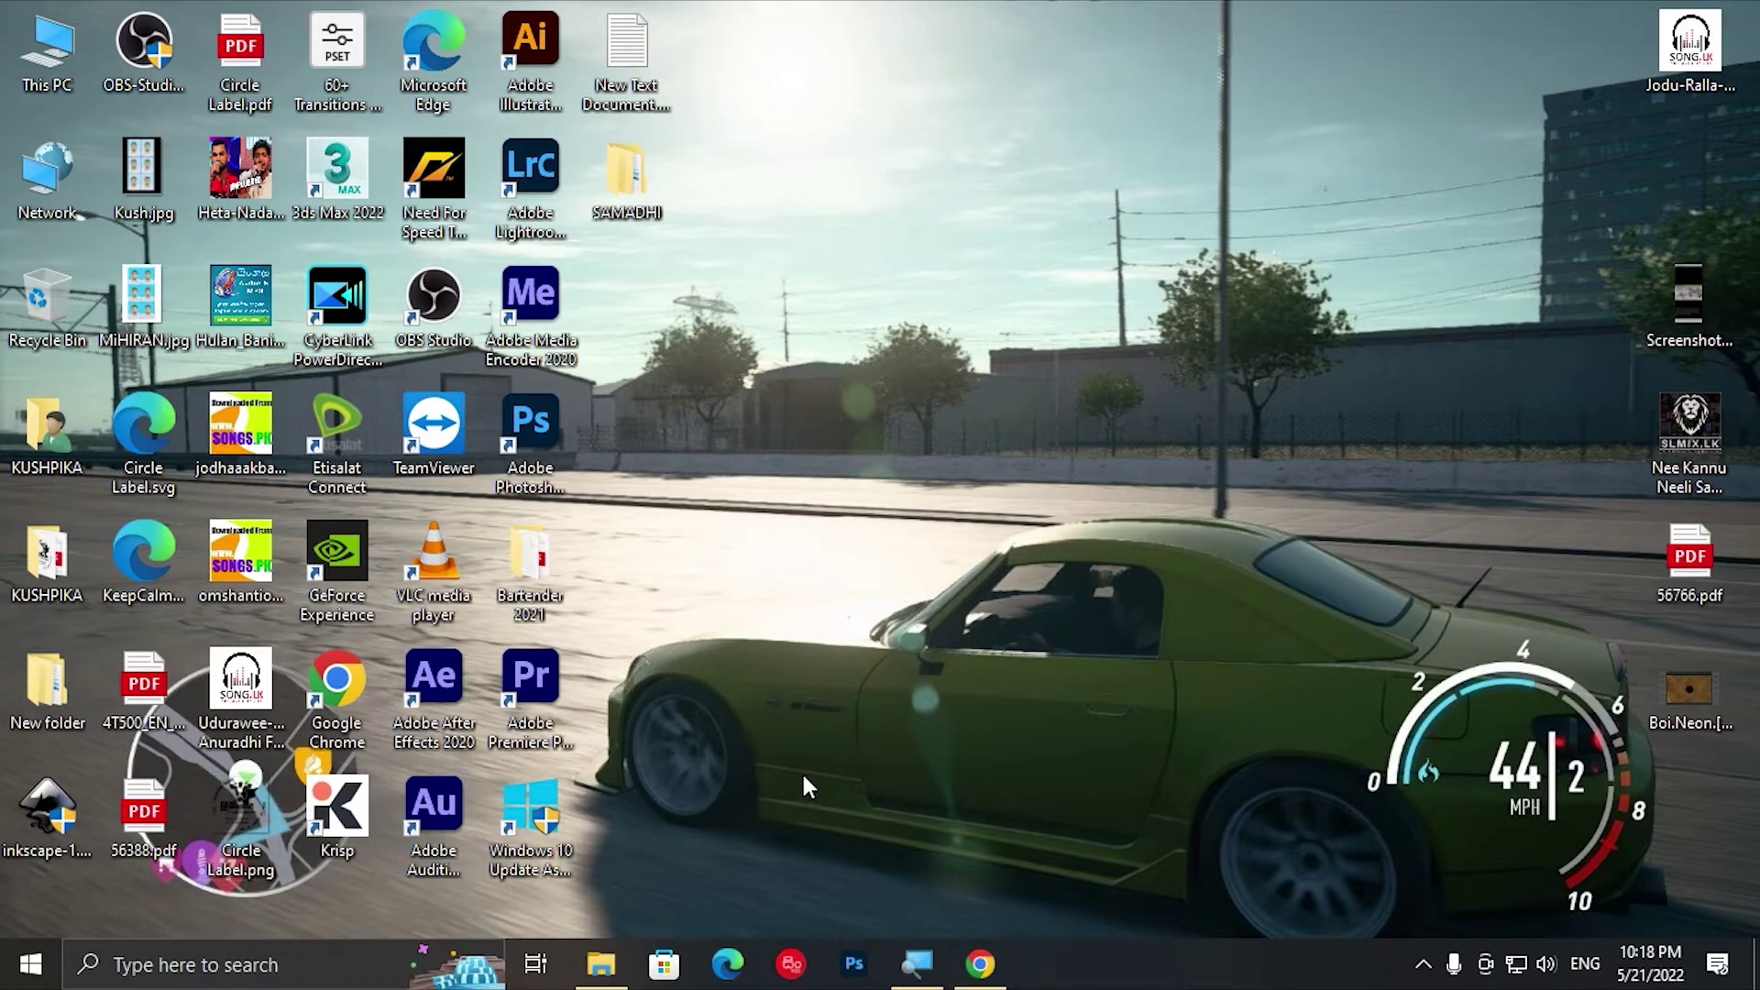
pyautogui.press('super')
pyautogui.write('bart')
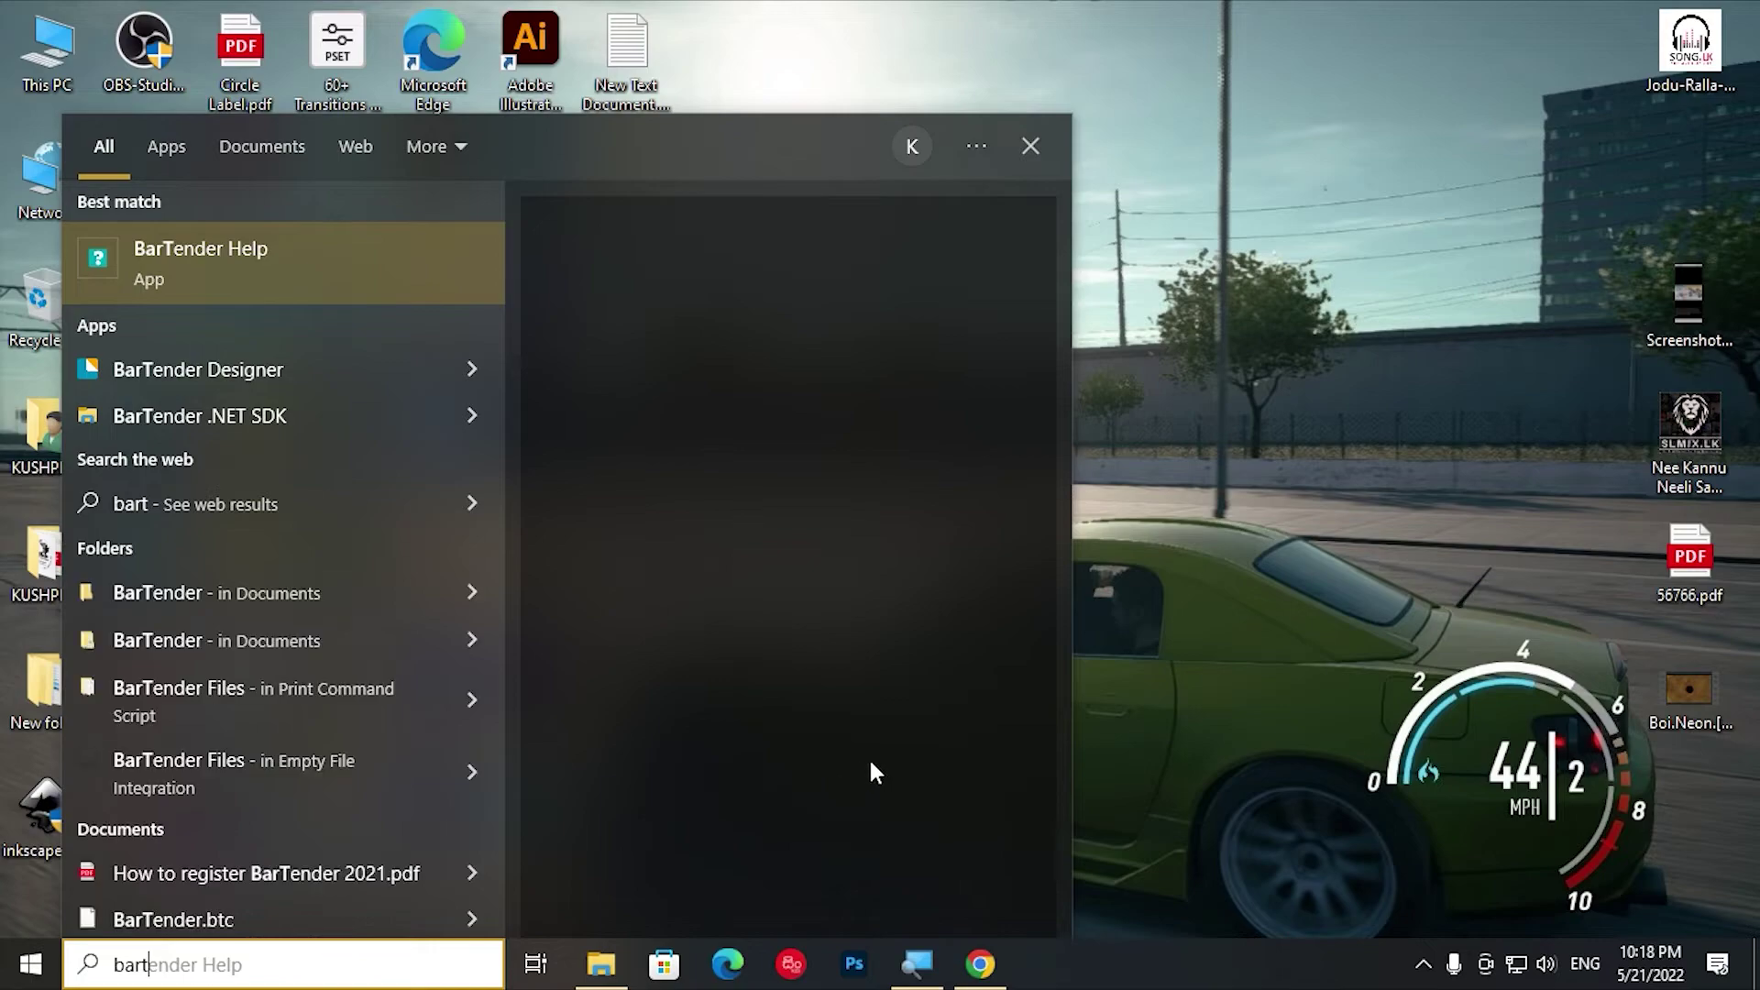
# Step: Launch BarTender Designer, start a new blank document (Document1.btw), and maximize the window
pyautogui.click(283, 365)
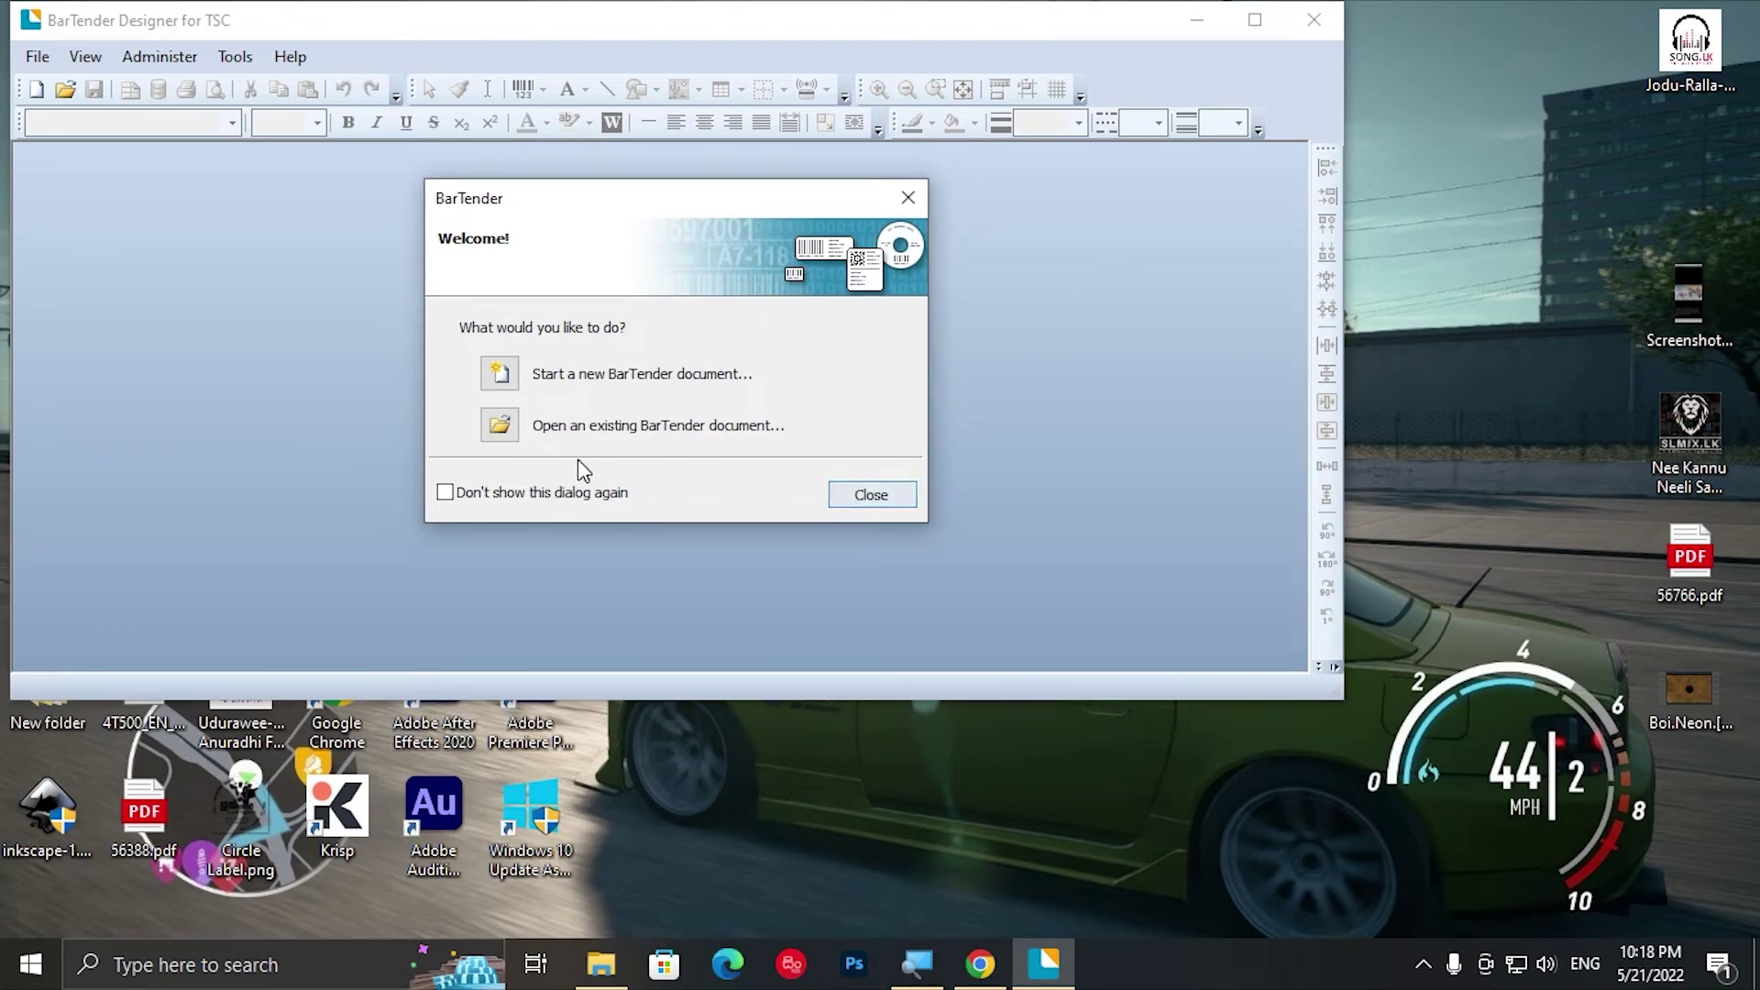
pyautogui.click(502, 376)
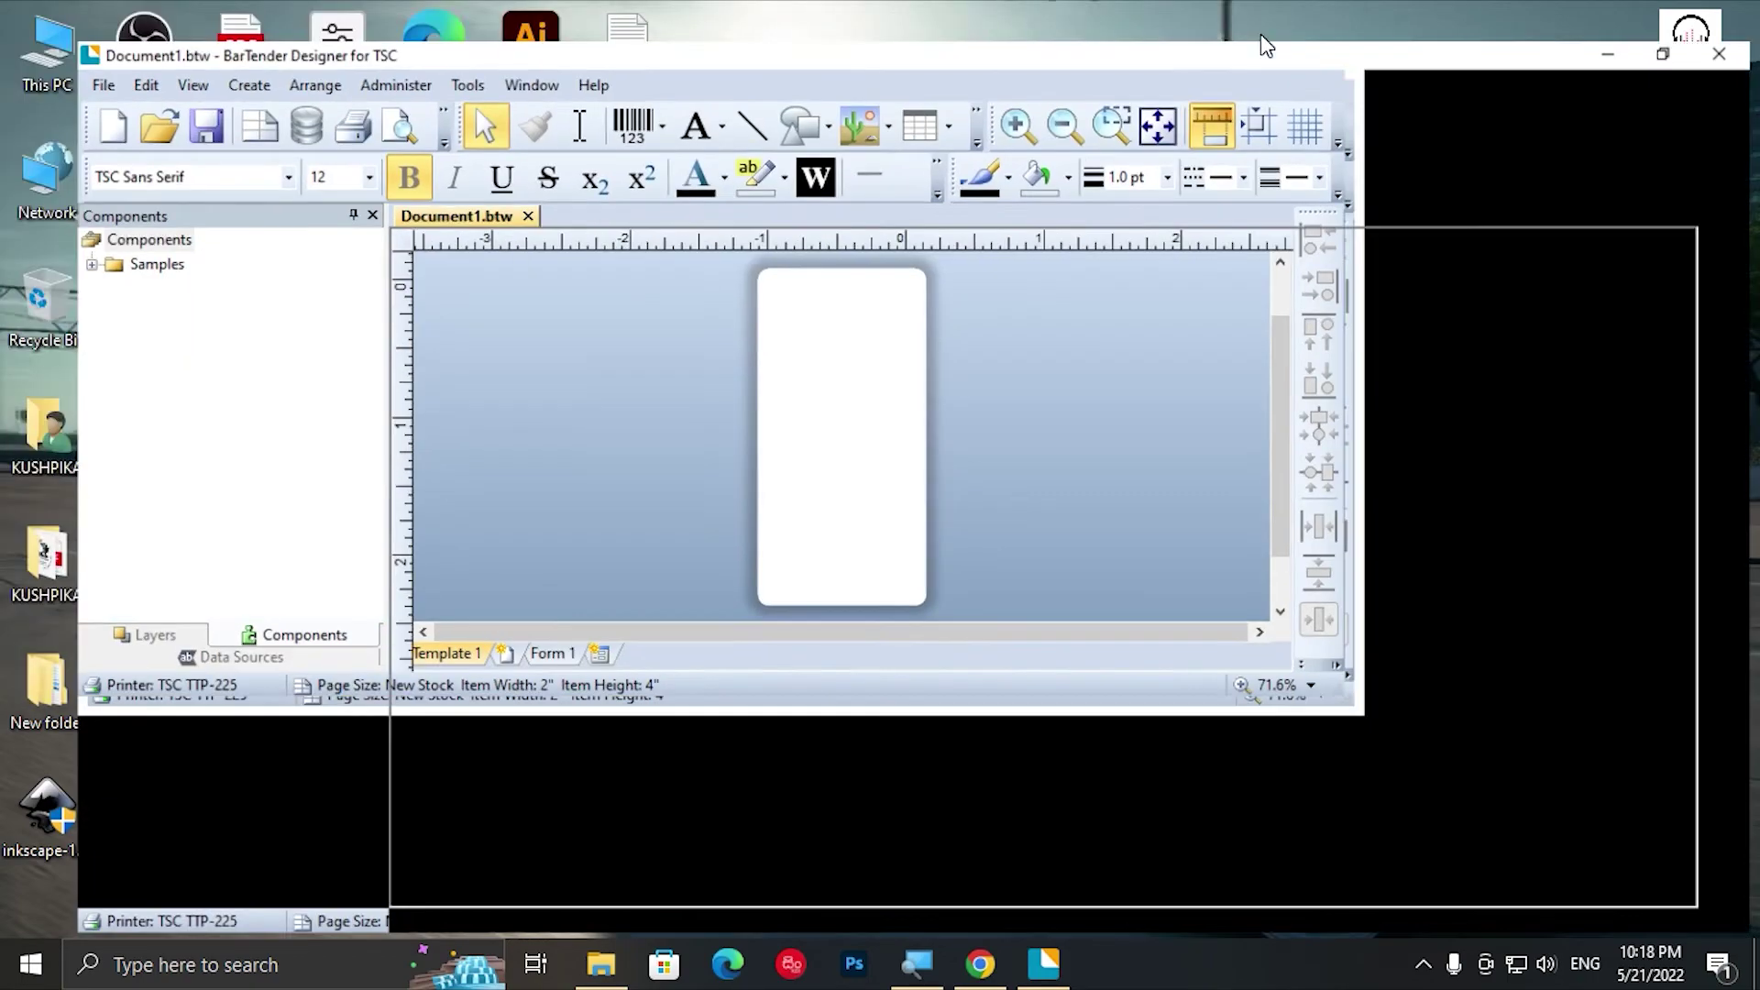
pyautogui.click(1261, 34)
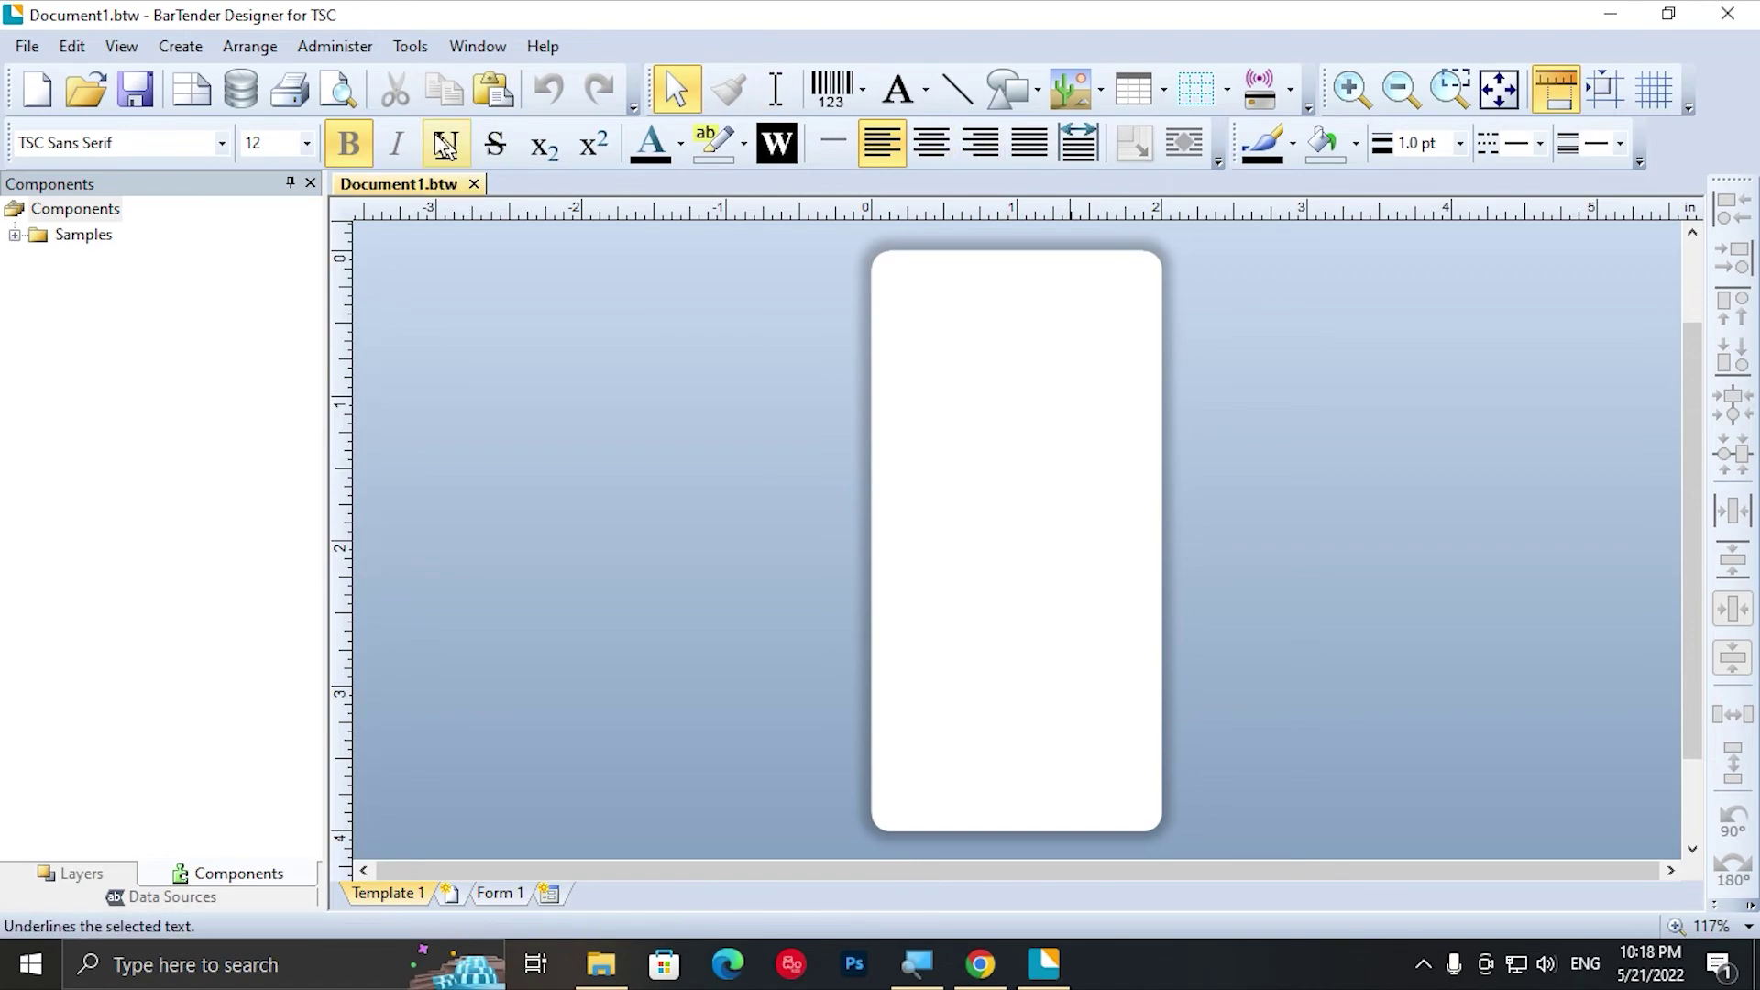
# Step: Verify in Help > About that the Designer for TSC UltraLite Edition license reads Activated, then close it
pyautogui.click(546, 51)
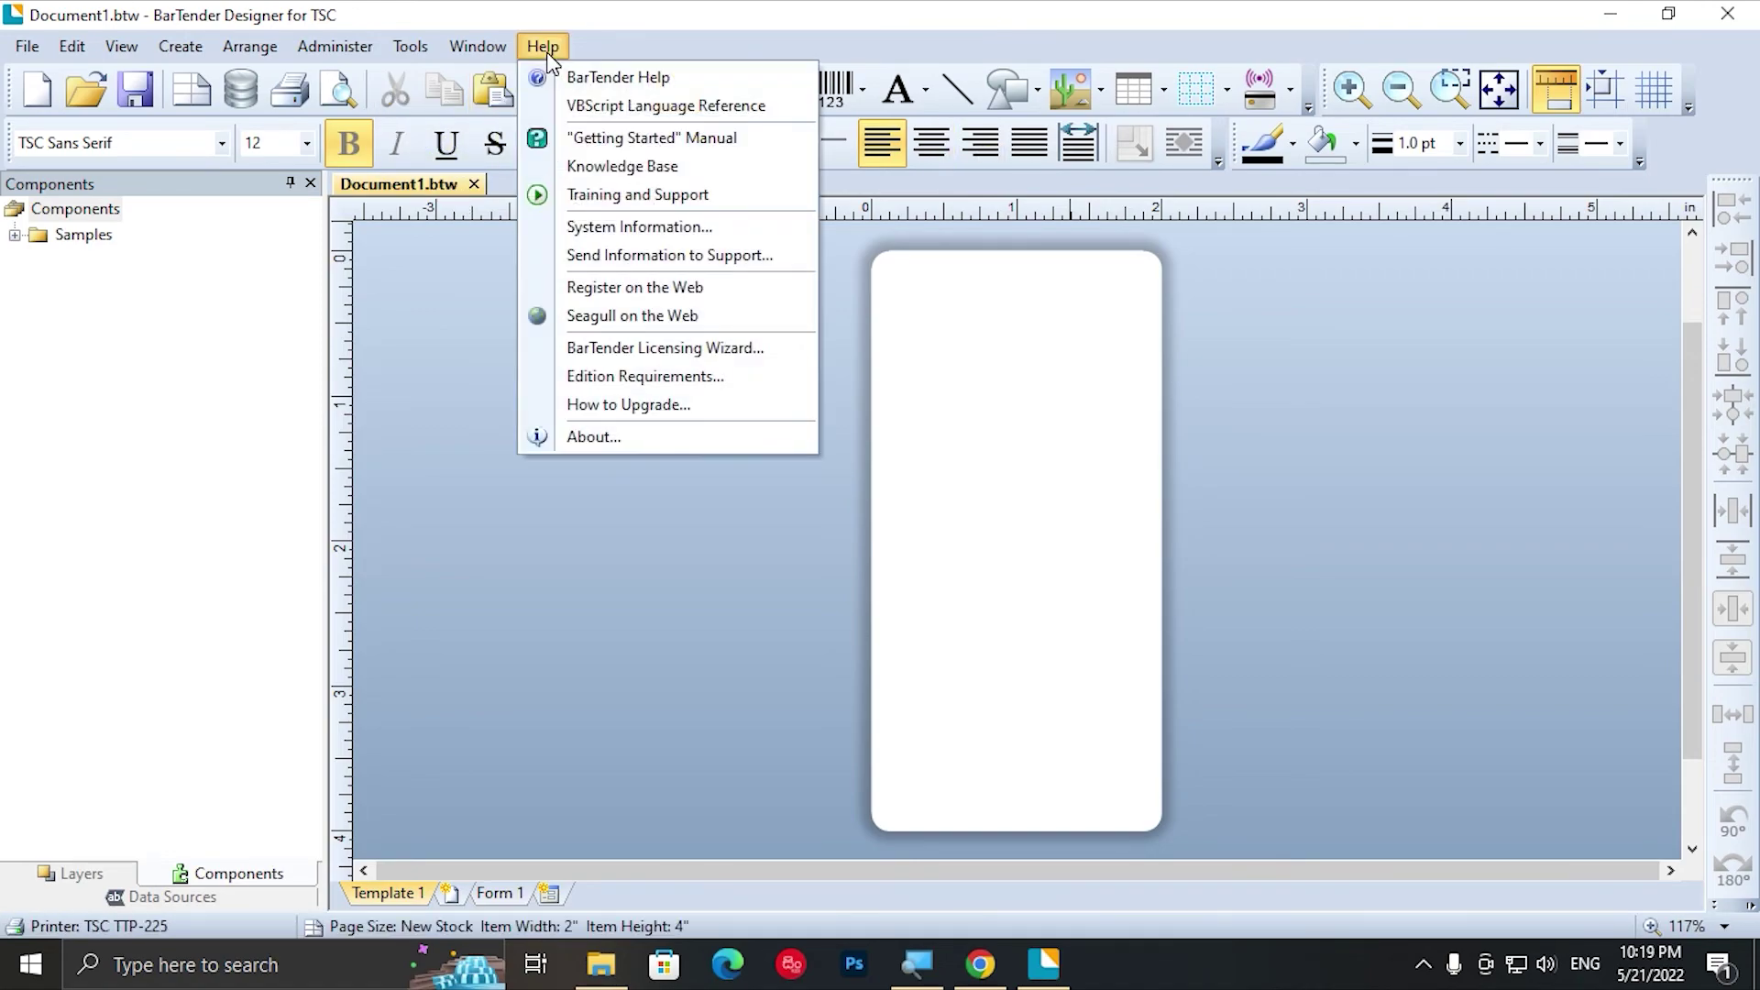
pyautogui.click(597, 435)
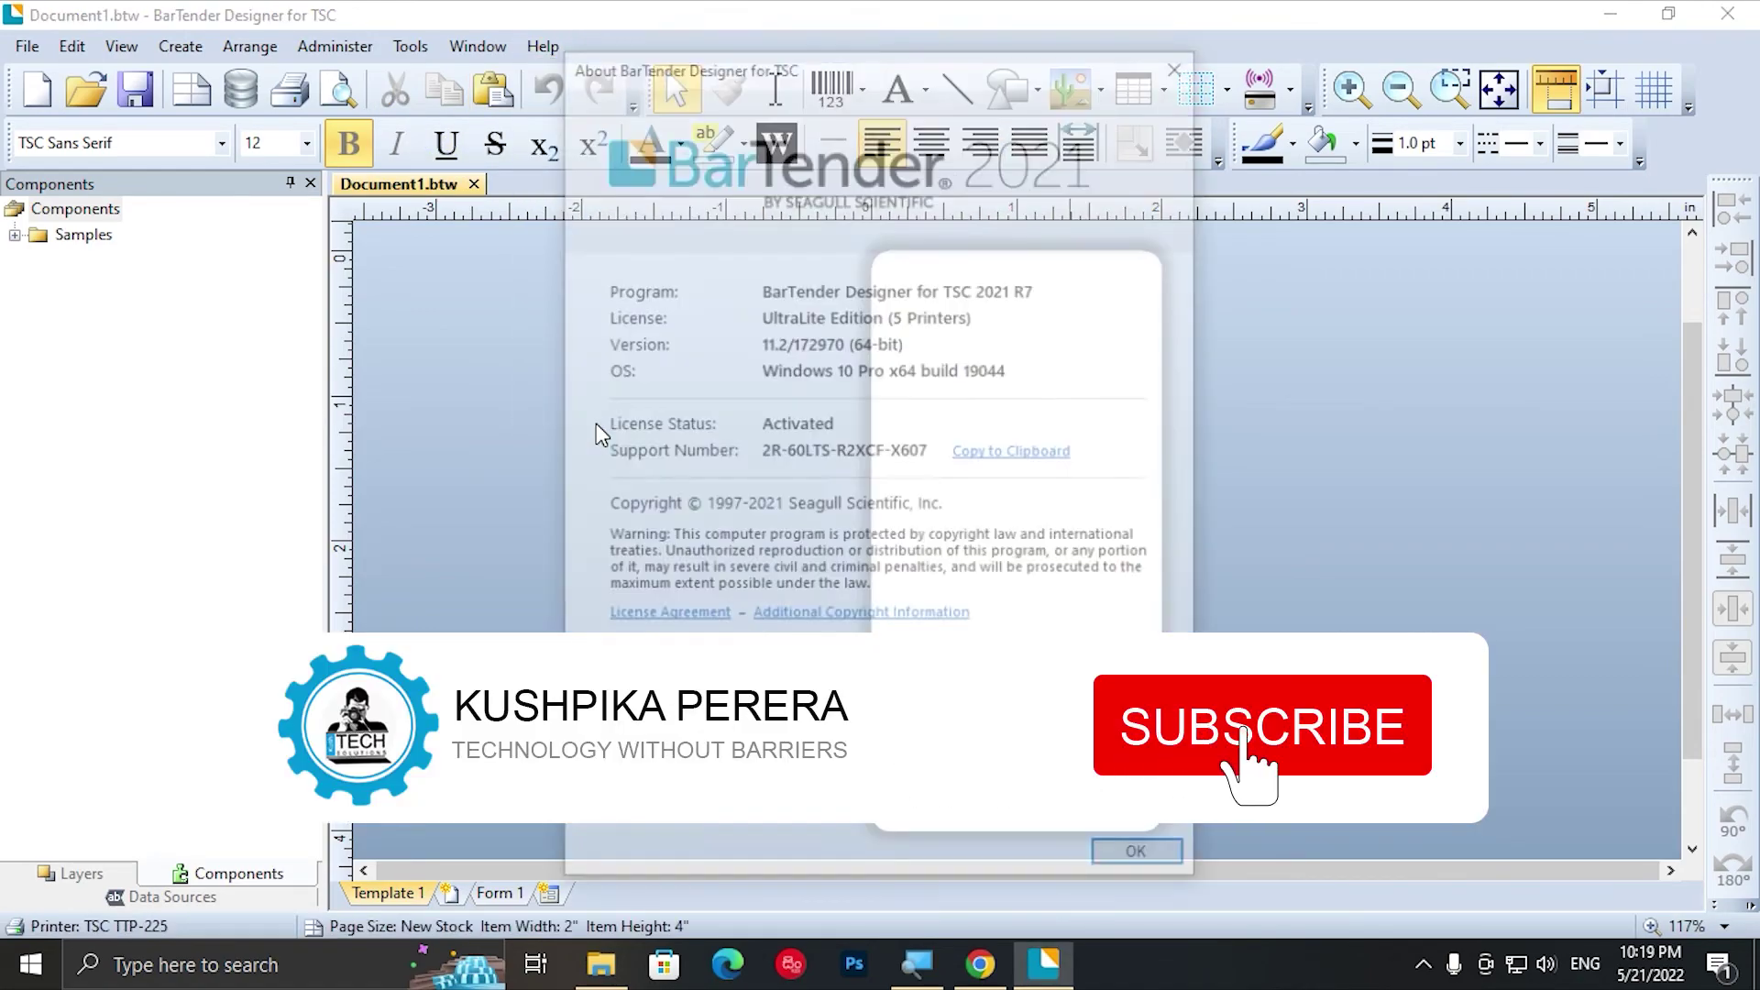
pyautogui.moveTo(826, 69); pyautogui.dragTo(882, 82)
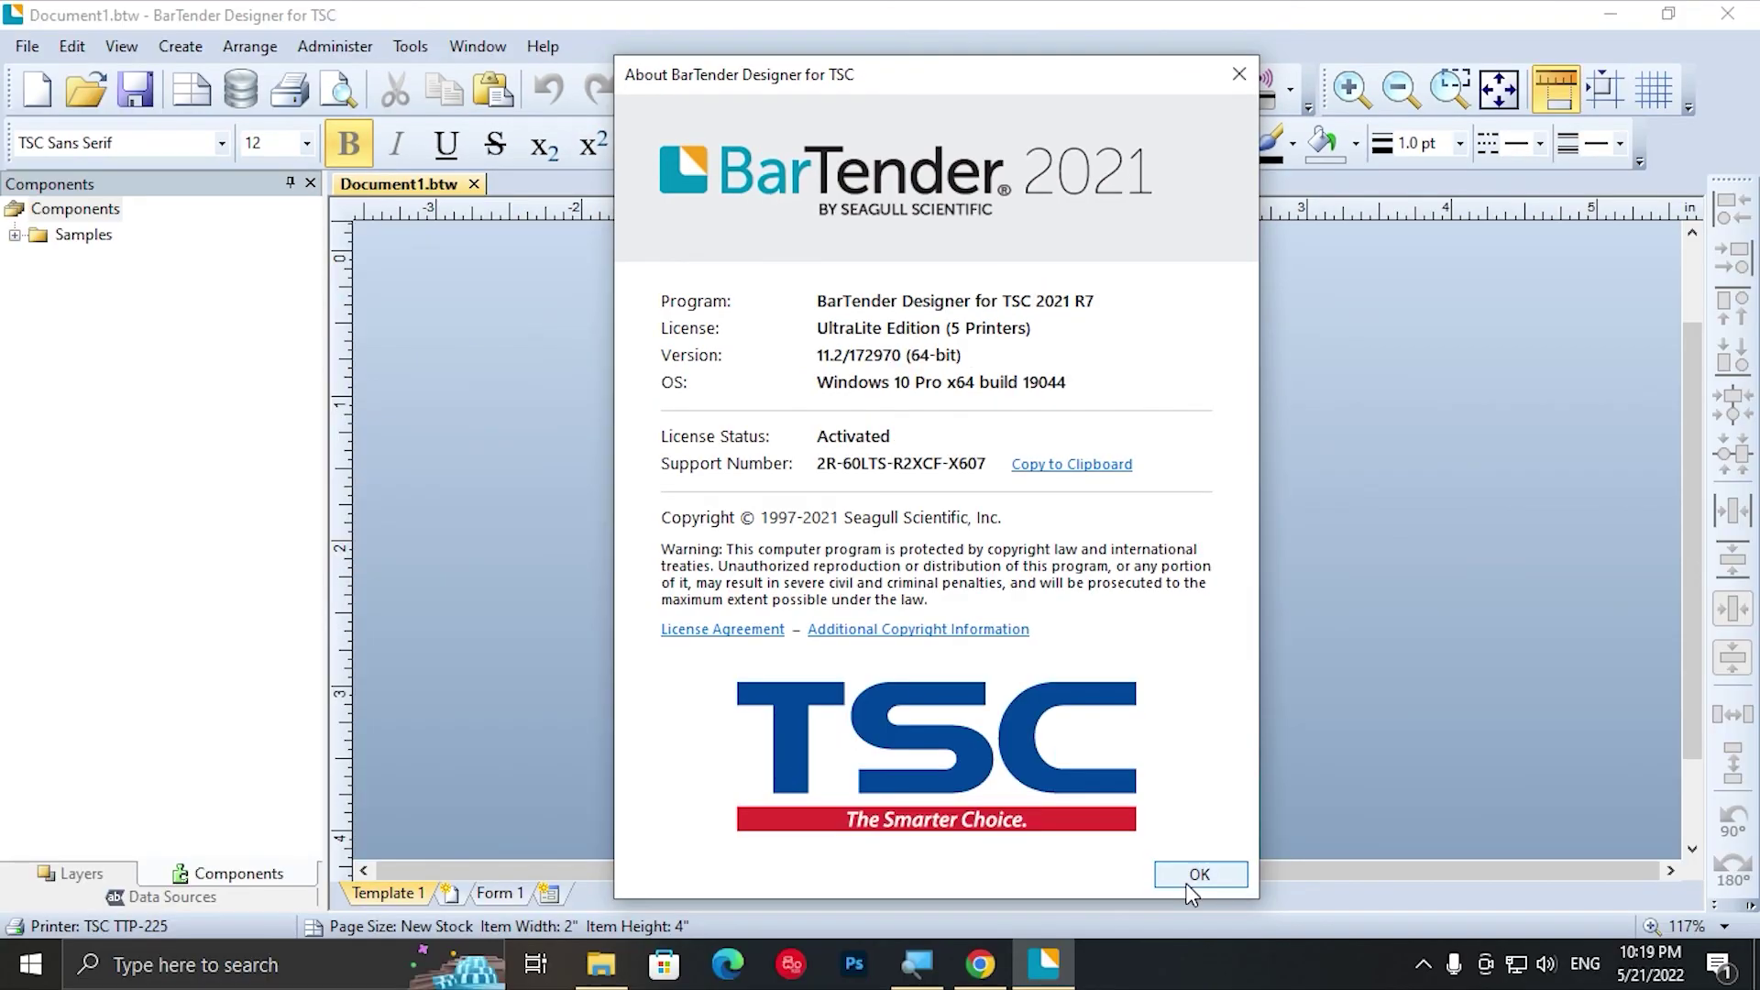
pyautogui.click(1247, 975)
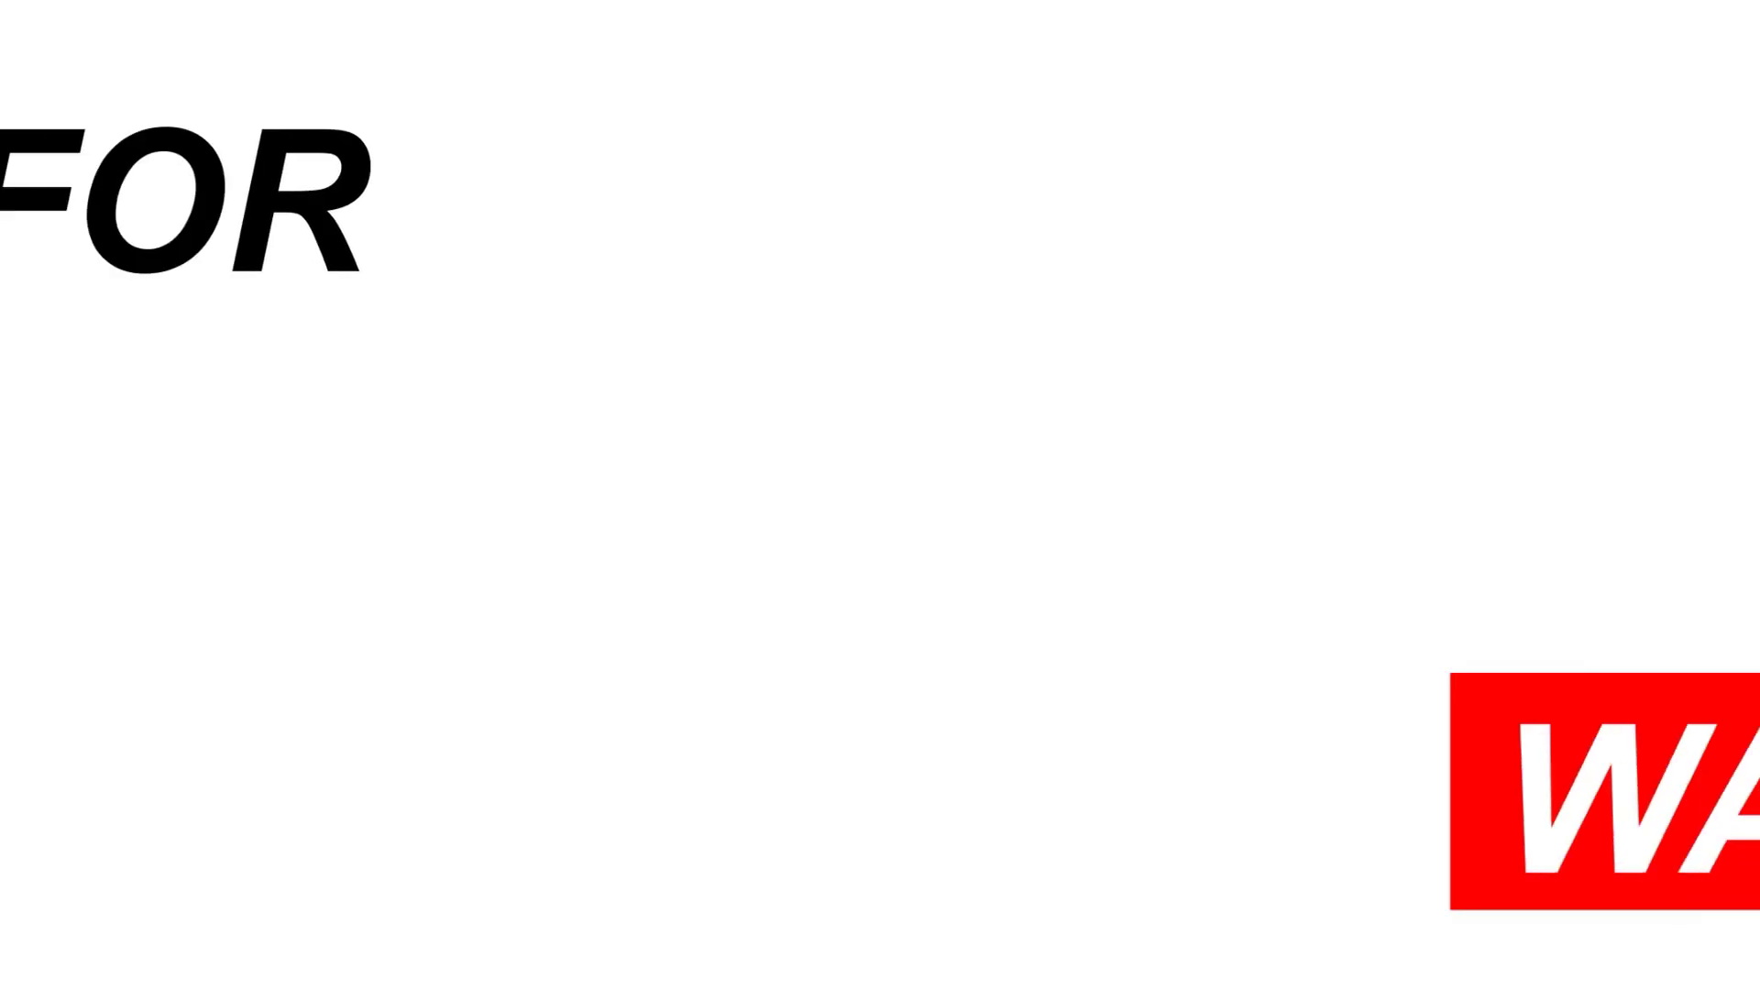